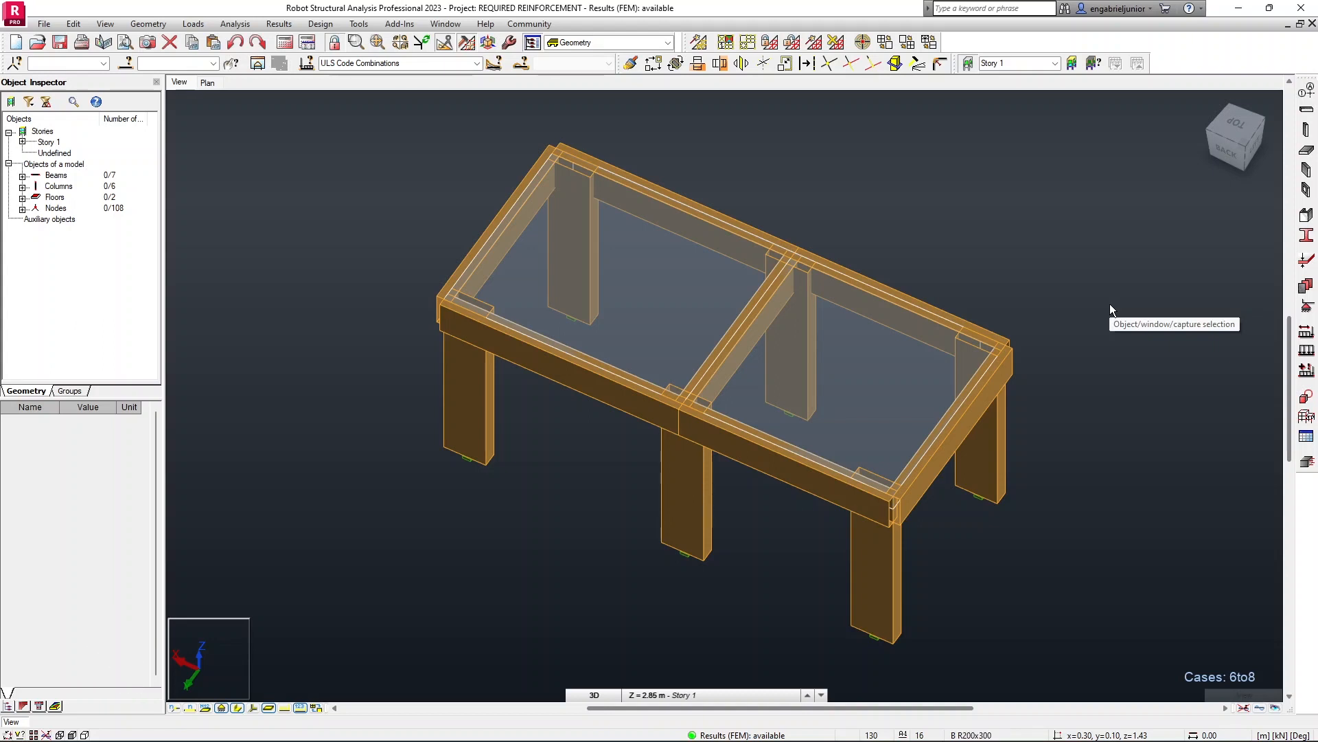
Open the required reinforcement design layout for RC beams and columns.
{"action": "left_click", "coordinate": [667, 43]}
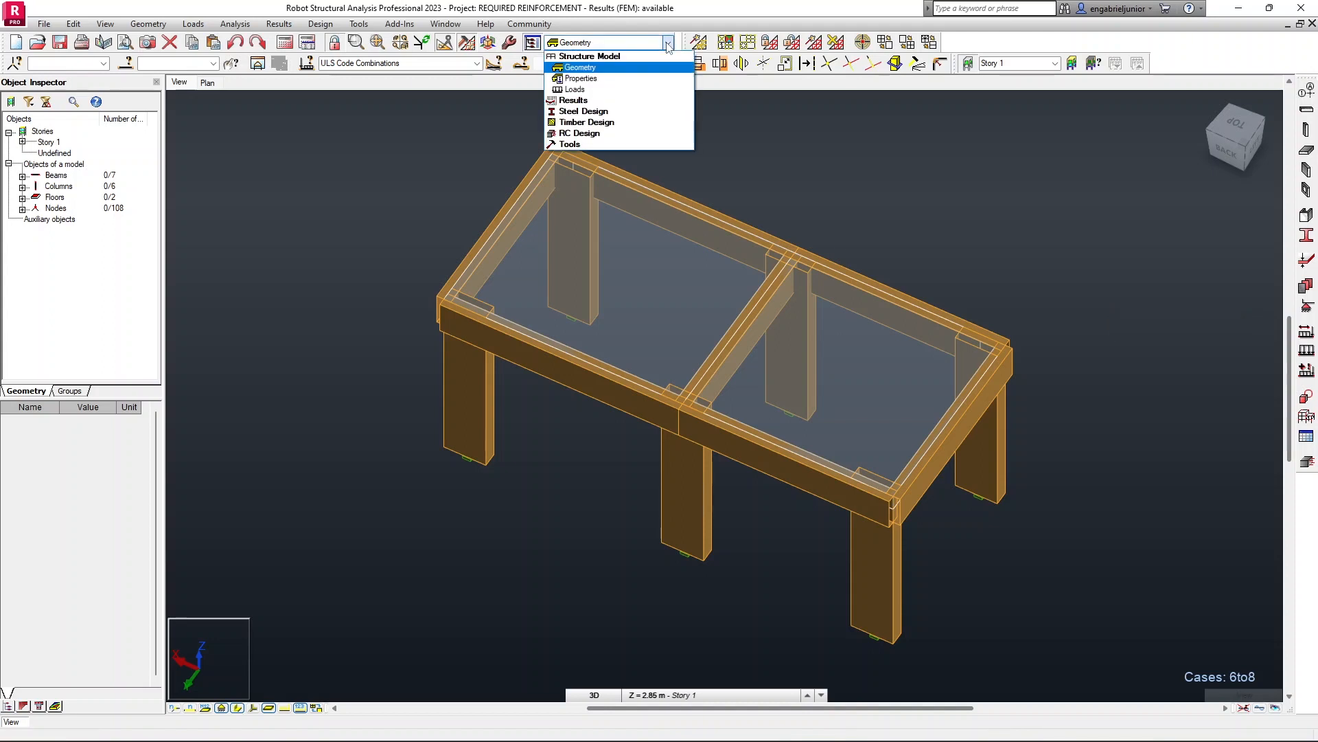
{"action": "left_click", "coordinate": [583, 133]}
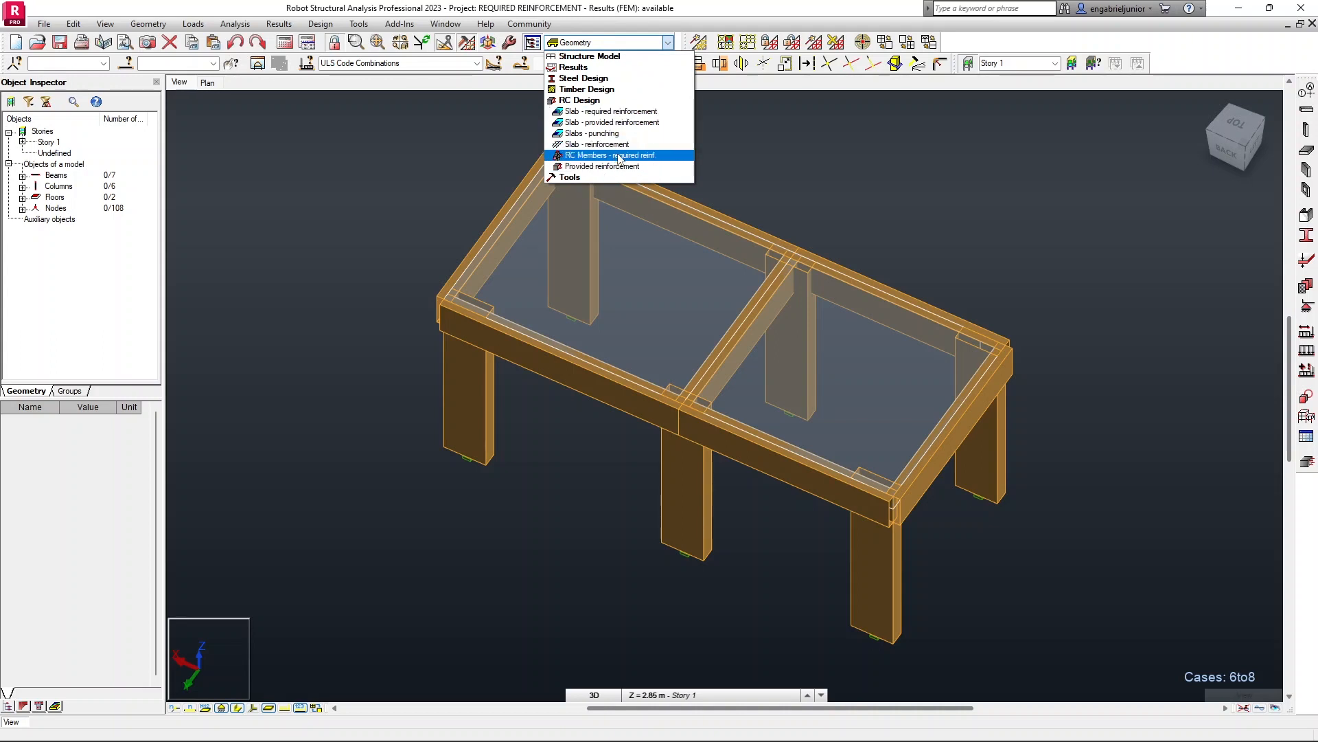
{"action": "left_click", "coordinate": [469, 150]}
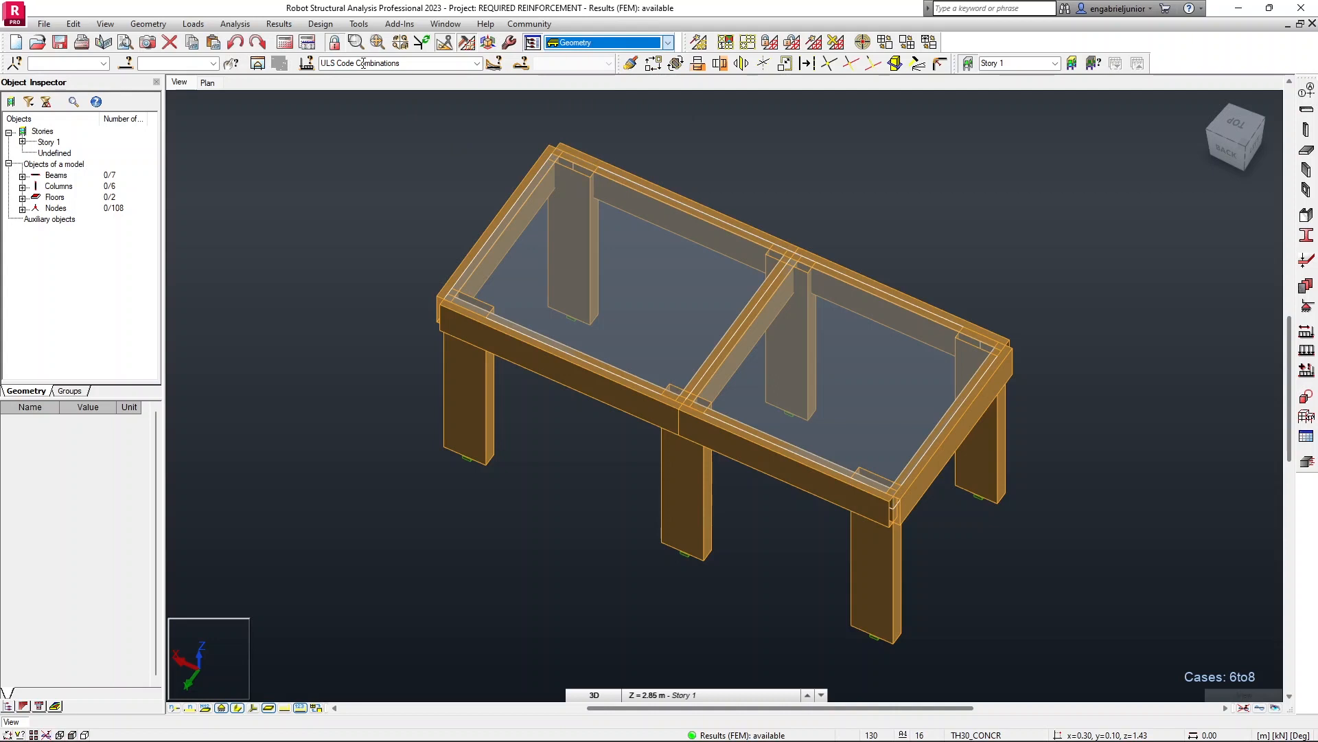
{"action": "left_click", "coordinate": [320, 24]}
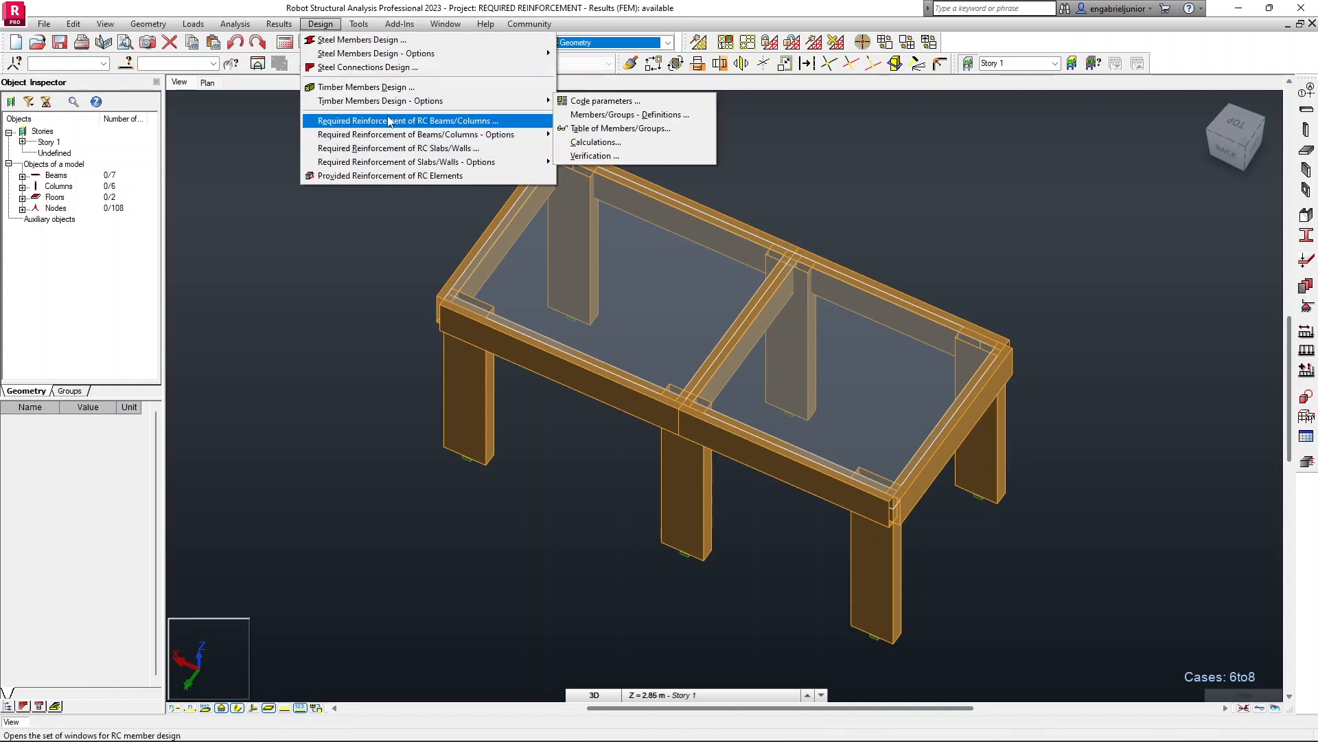
{"action": "left_click", "coordinate": [449, 122]}
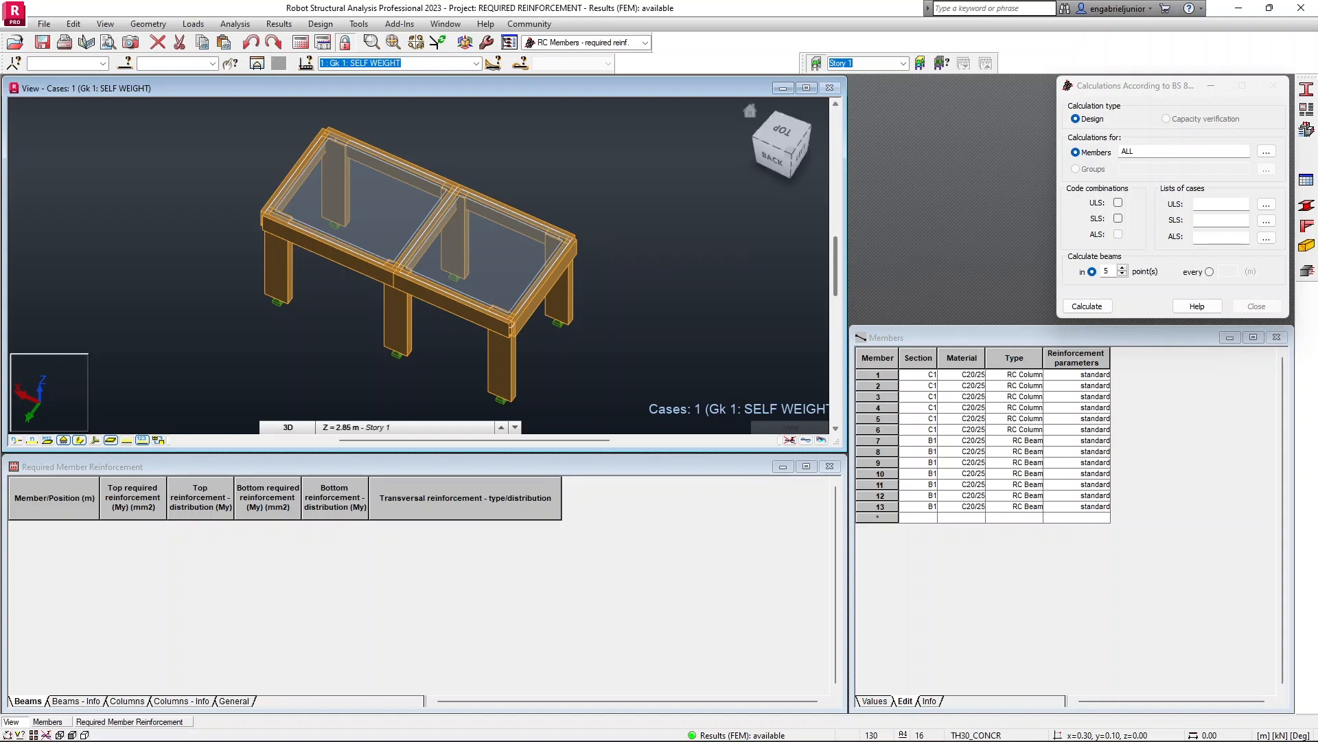
Start a new R/C member type for beams and name it Standard Beam.
{"action": "left_click", "coordinate": [1305, 110]}
{"action": "left_click_drag", "start_coordinate": [914, 107], "coordinate": [649, 123]}
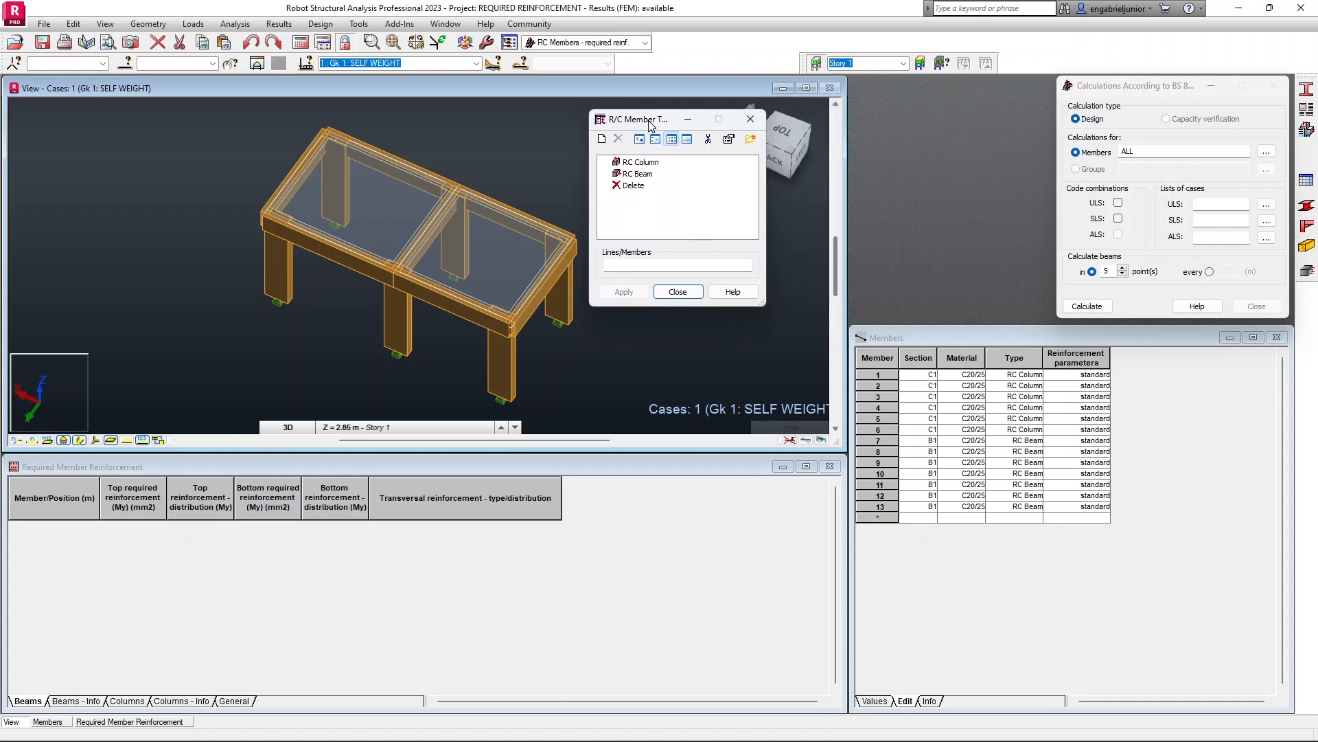
{"action": "left_click", "coordinate": [638, 164]}
{"action": "left_click", "coordinate": [638, 175]}
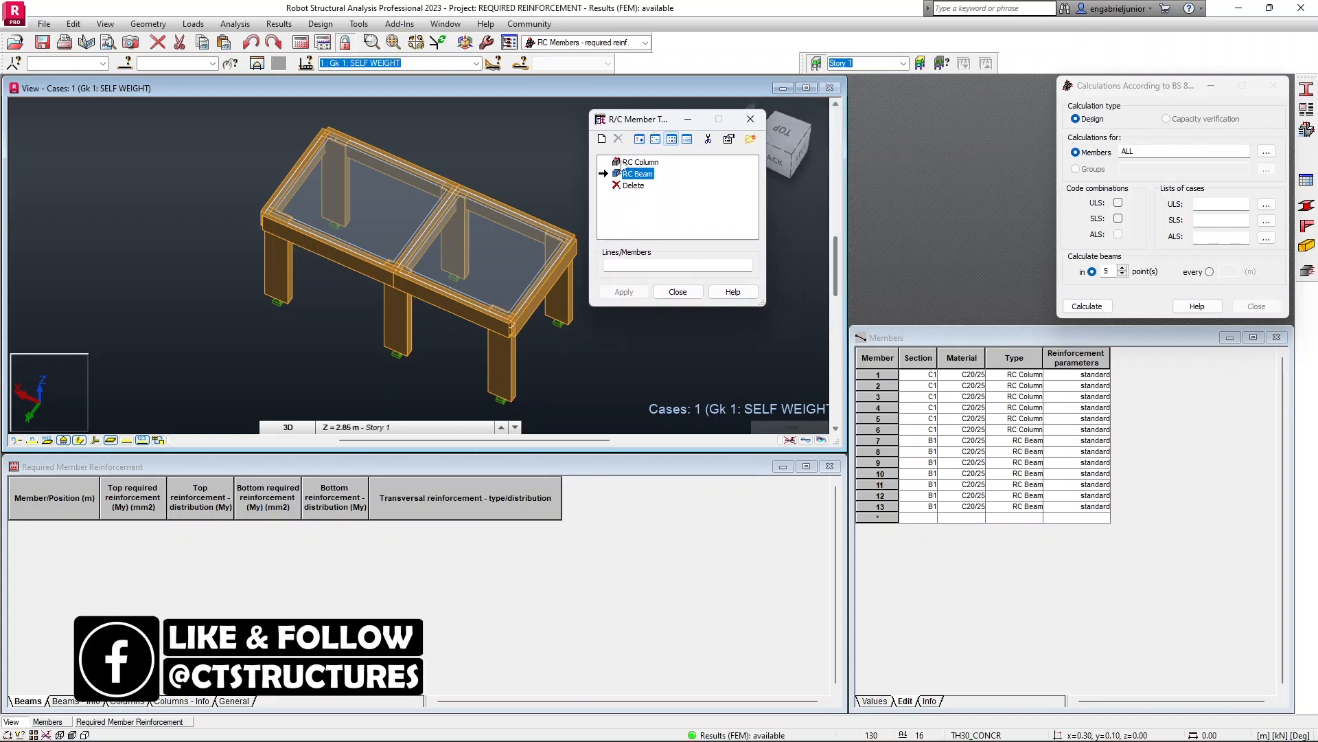
{"action": "left_click", "coordinate": [603, 139]}
{"action": "left_click_drag", "start_coordinate": [749, 138], "coordinate": [915, 135]}
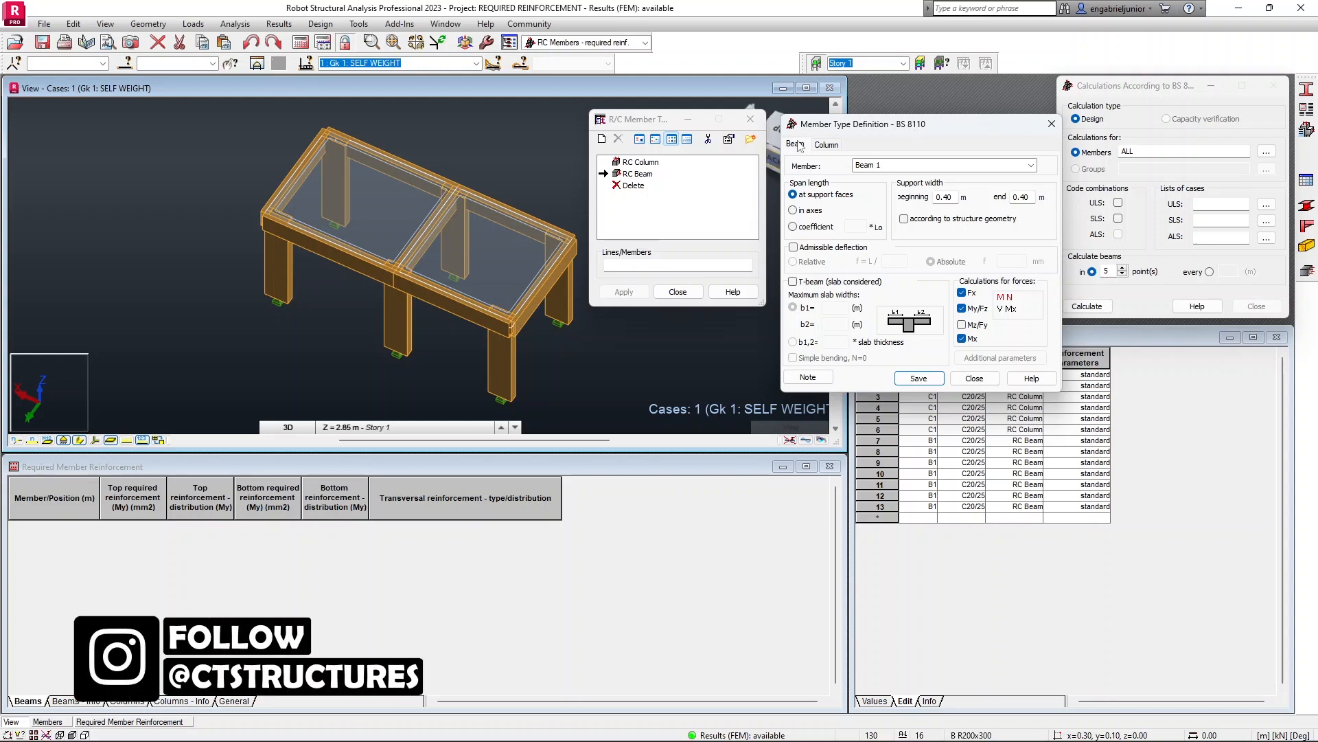
{"action": "left_click_drag", "start_coordinate": [898, 165], "coordinate": [846, 171]}
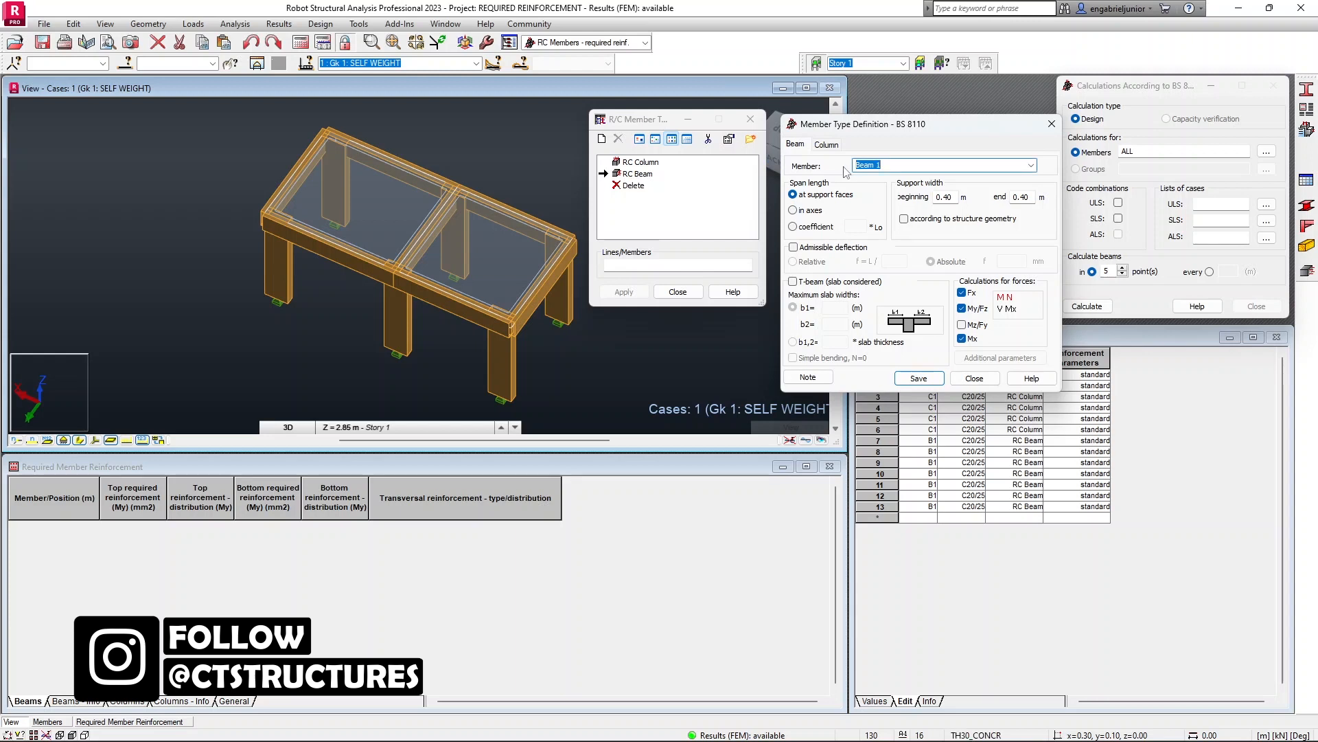
{"action": "type", "text": "Standard Beam"}
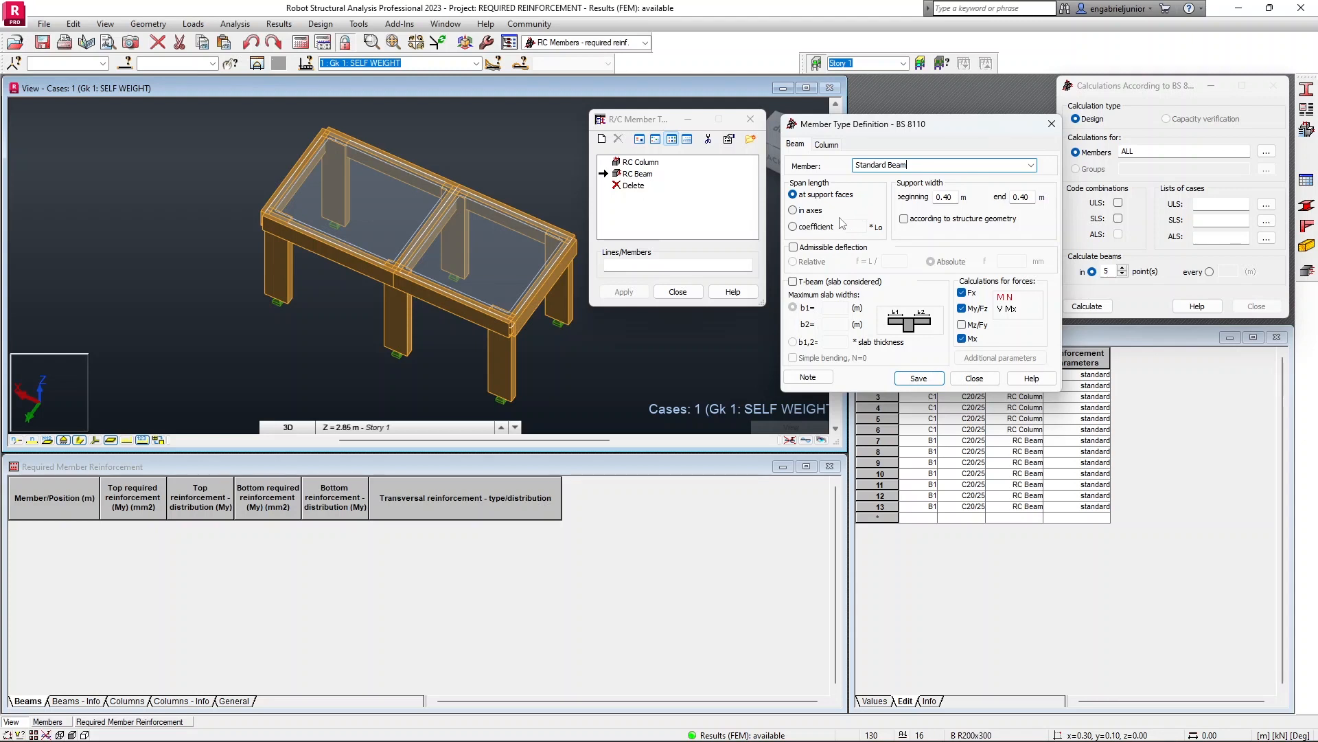
Set Standard Beam's span length in axes, support width according to structure geometry and absolute admissible deflection to 25 mm, and save it.
{"action": "left_click", "coordinate": [798, 211]}
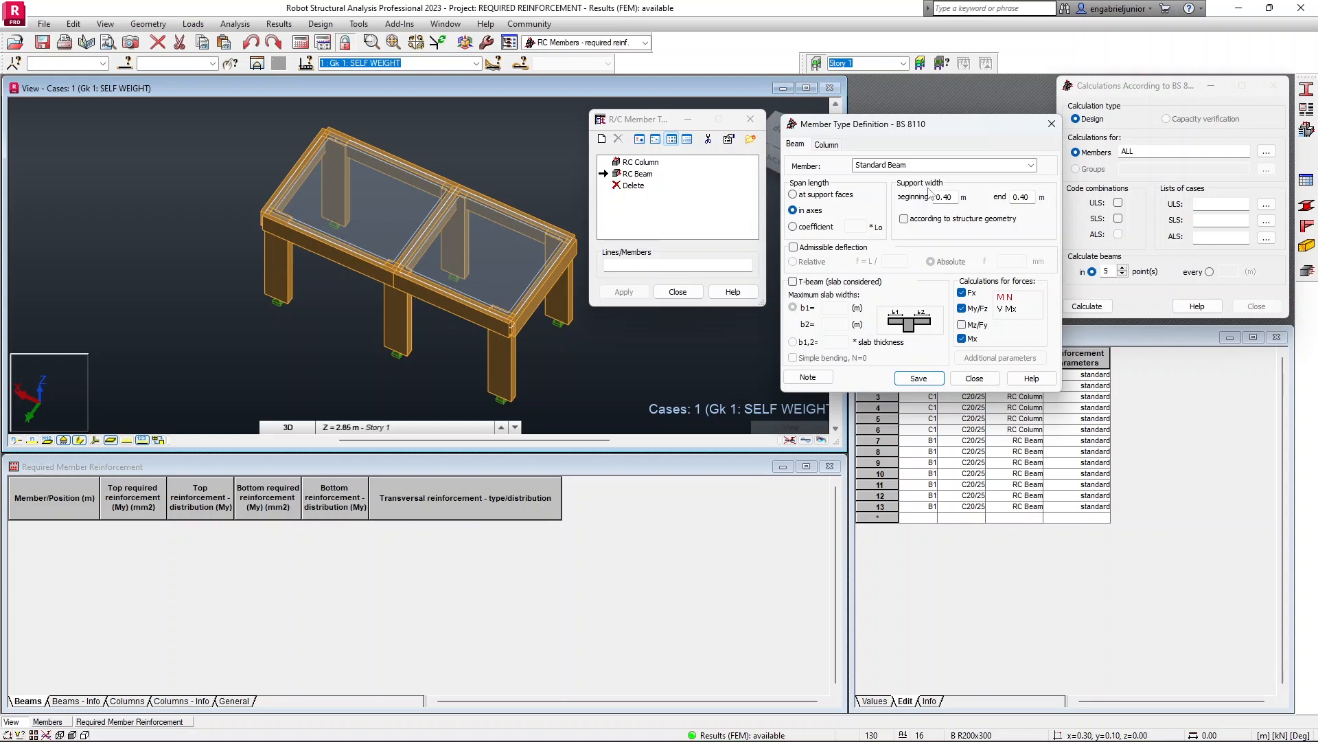
{"action": "left_click", "coordinate": [904, 220]}
{"action": "left_click", "coordinate": [798, 249]}
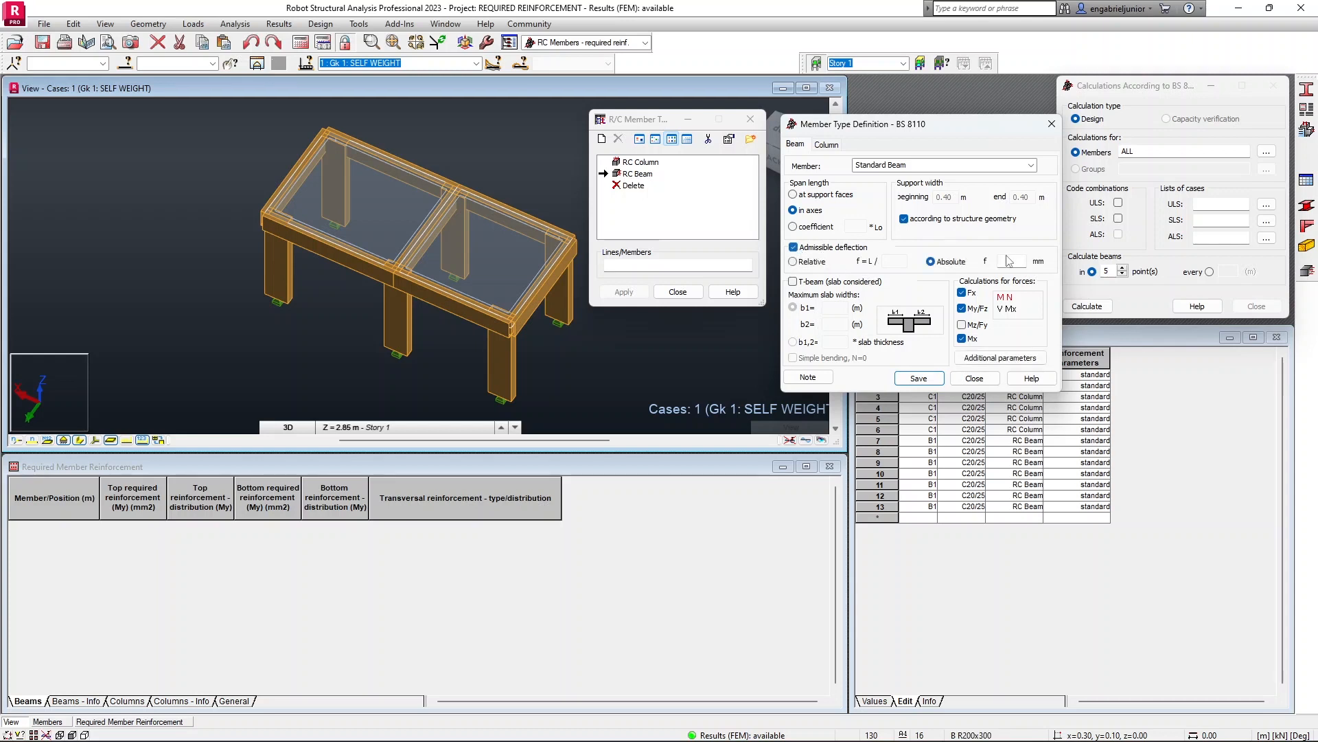
{"action": "left_click", "coordinate": [1010, 260]}
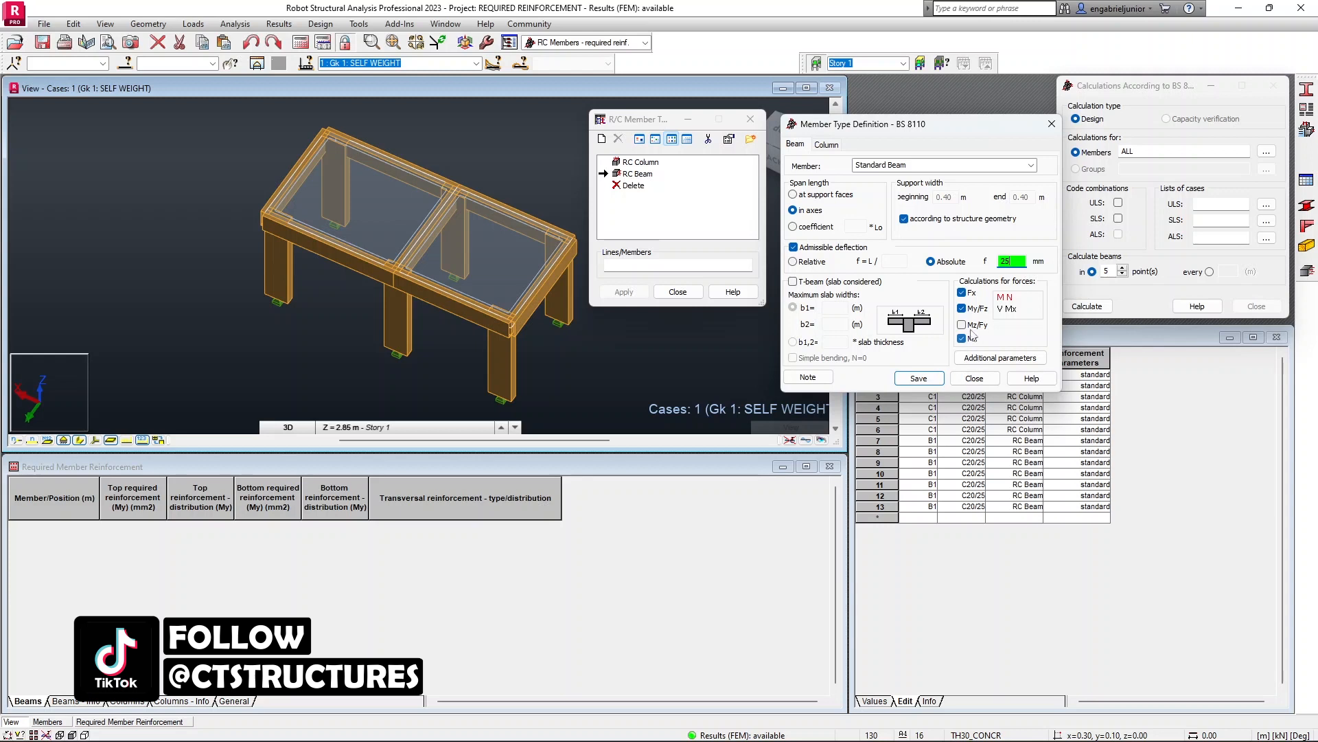
{"action": "left_click", "coordinate": [933, 379]}
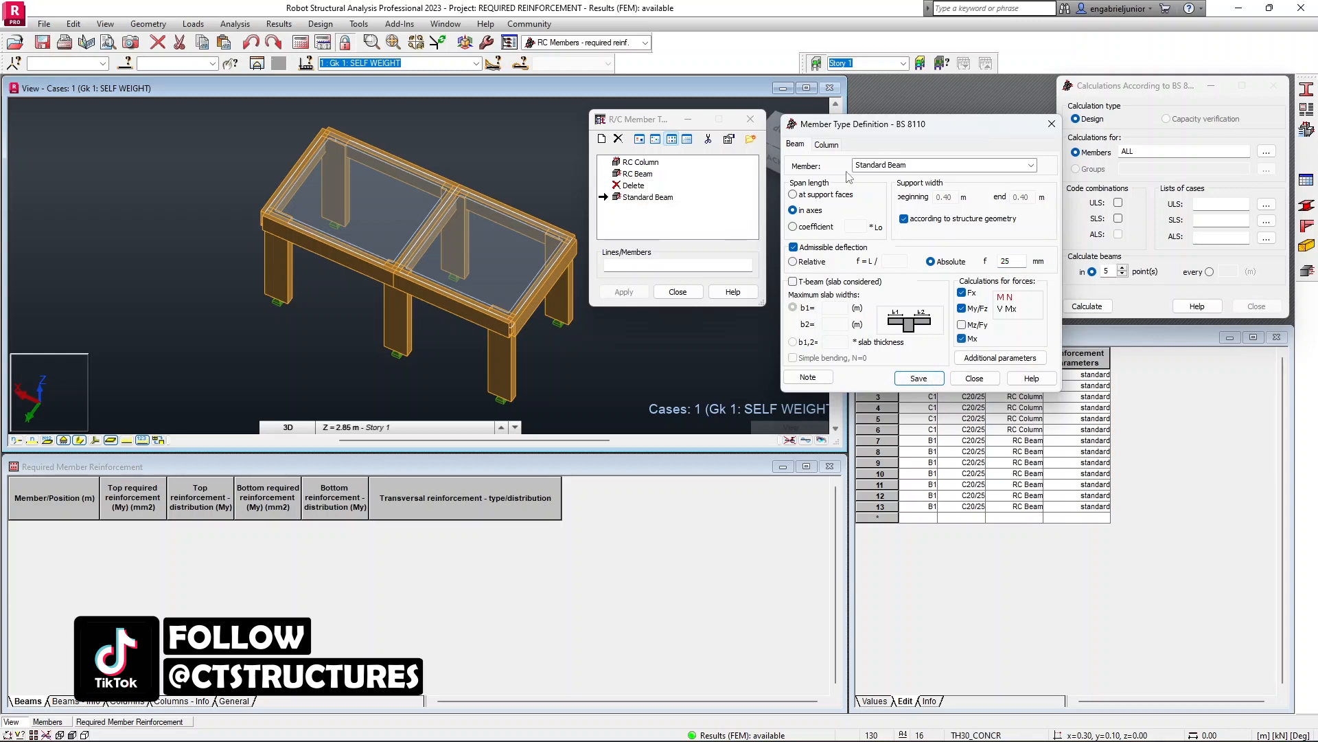
Save a column member type named Standard Column with the default buckling settings and close the member type definition.
{"action": "left_click", "coordinate": [831, 147]}
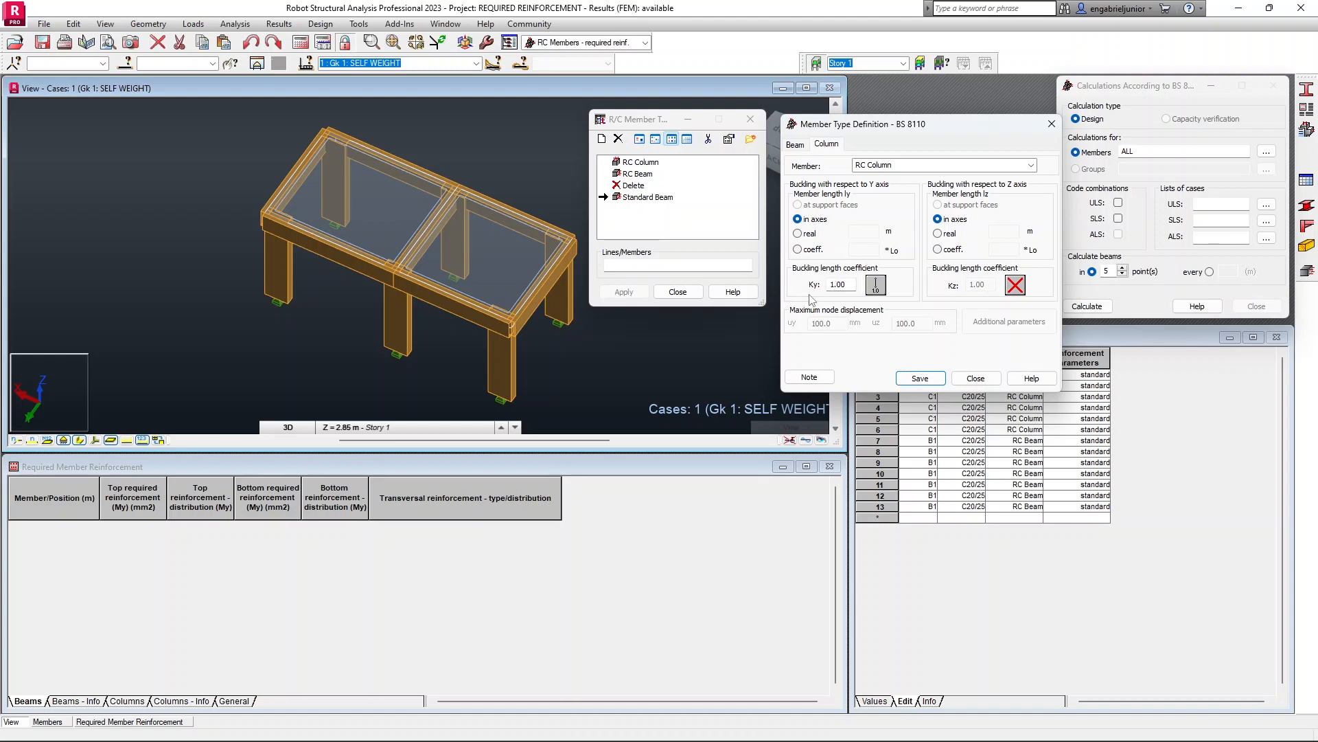
{"action": "left_click_drag", "start_coordinate": [900, 168], "coordinate": [829, 173]}
{"action": "type", "text": "Standard Col"}
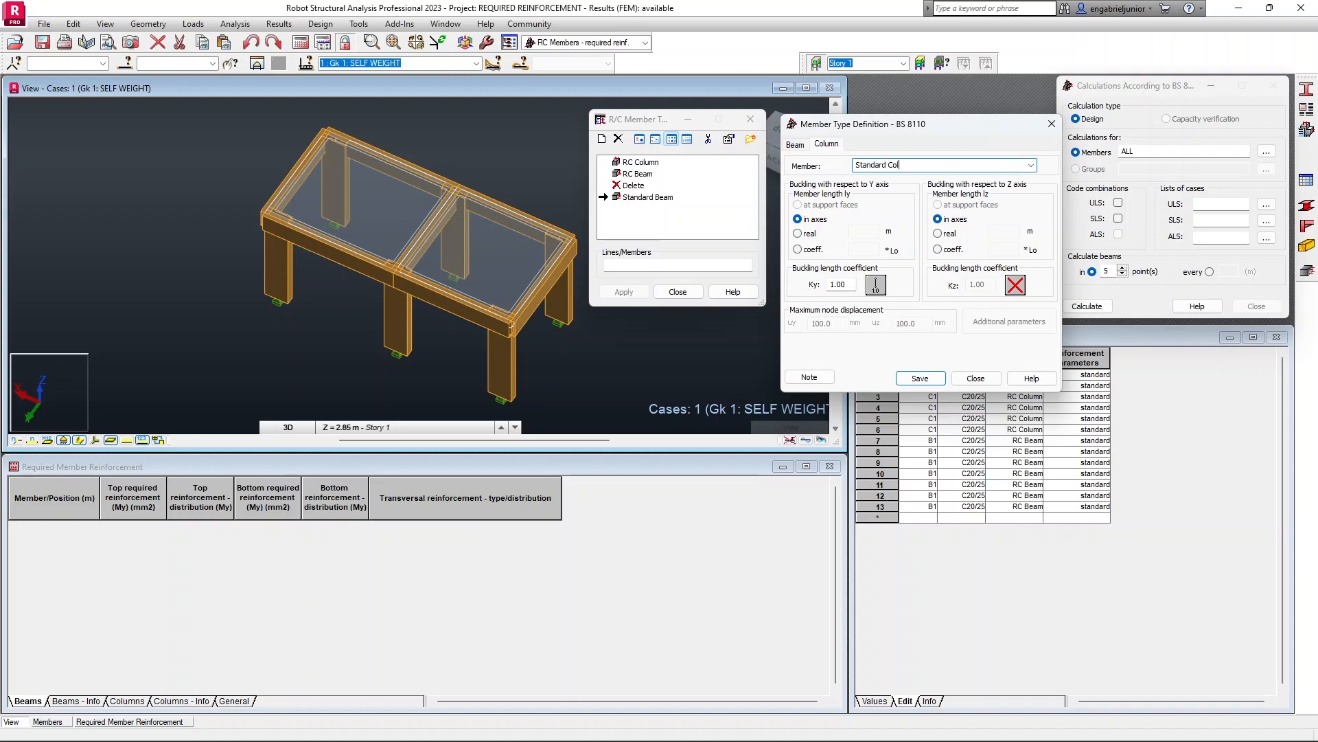
{"action": "key", "text": "BackSpace"}
{"action": "left_click", "coordinate": [921, 378]}
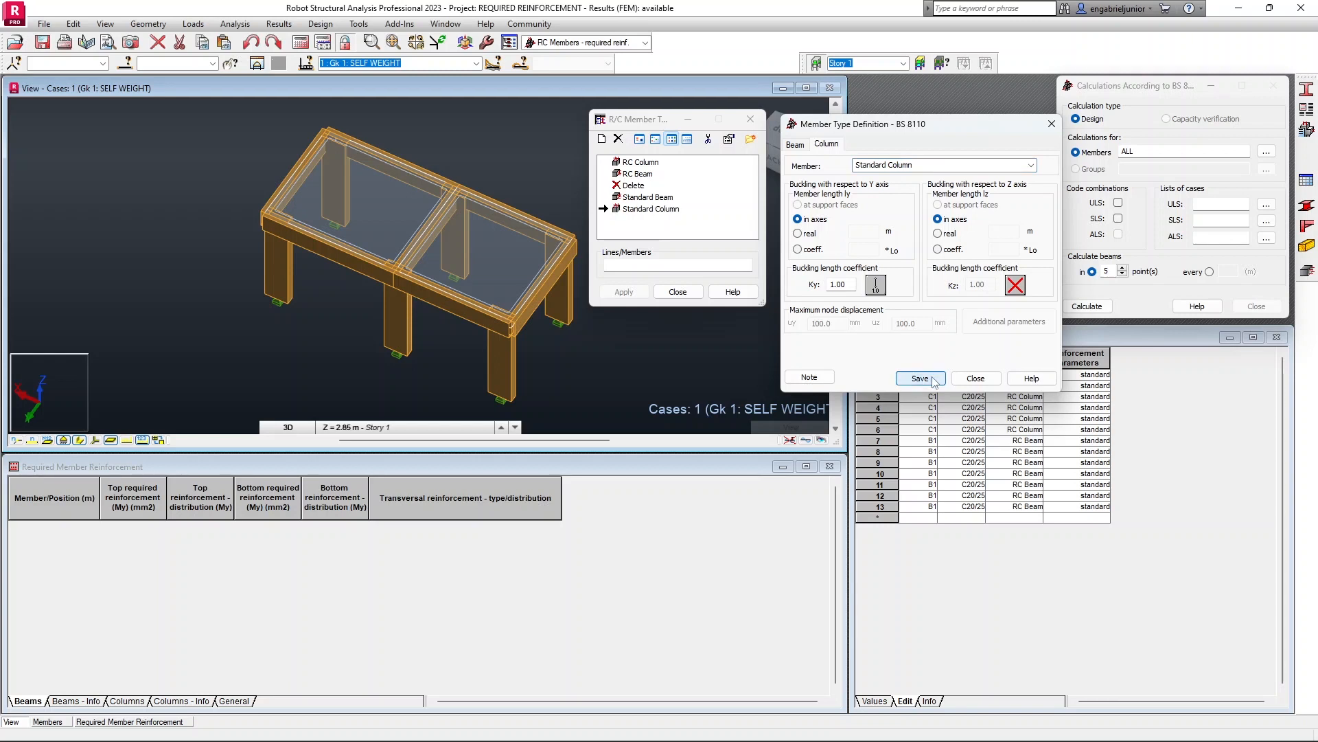
{"action": "left_click", "coordinate": [976, 378]}
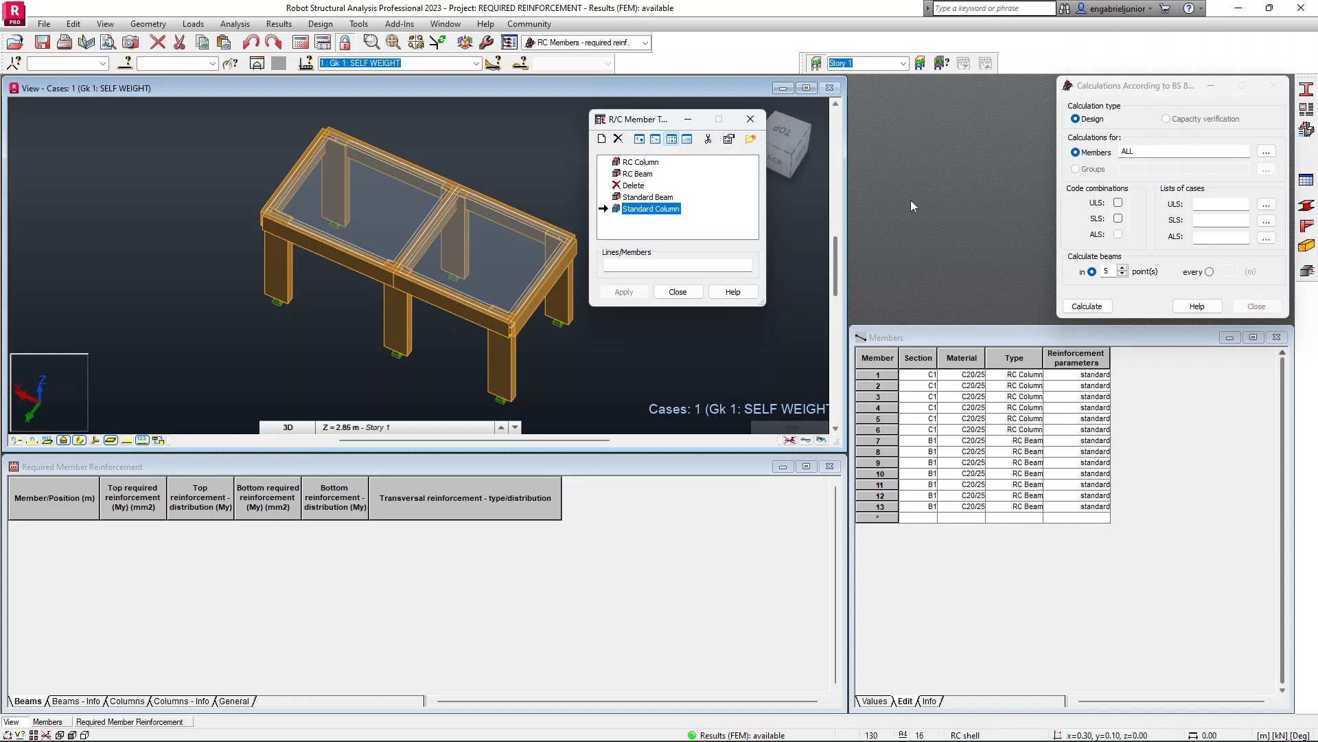
Delete the "standard 1" set from the RC member calculation parameters.
{"action": "left_click", "coordinate": [1301, 137]}
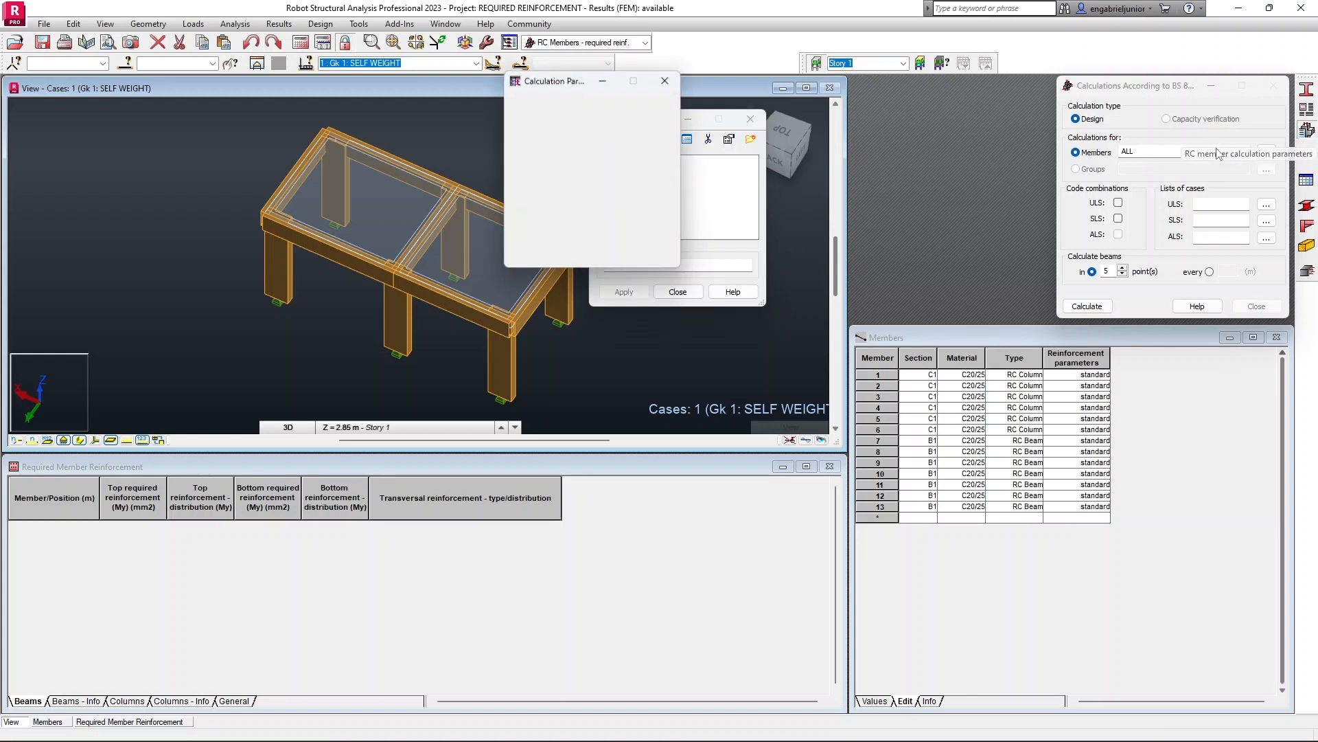
{"action": "left_click_drag", "start_coordinate": [571, 88], "coordinate": [860, 100]}
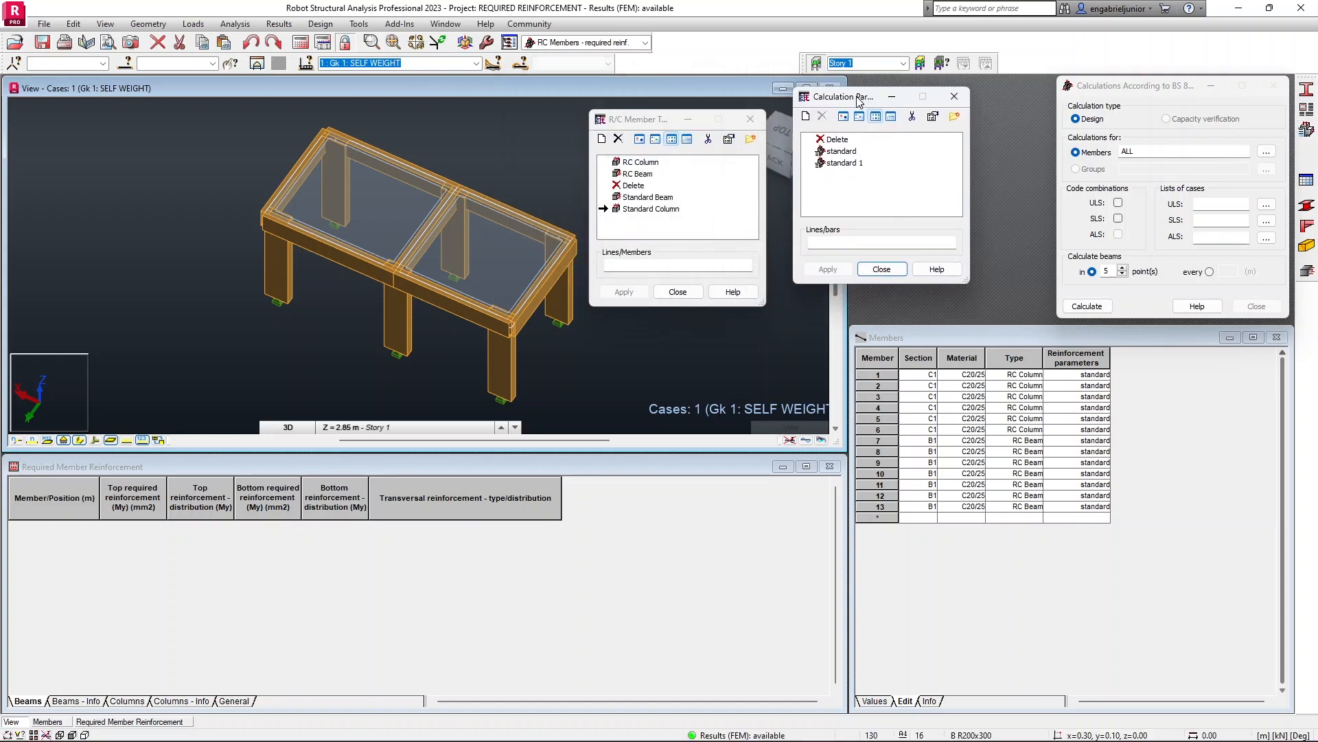
{"action": "left_click", "coordinate": [843, 165]}
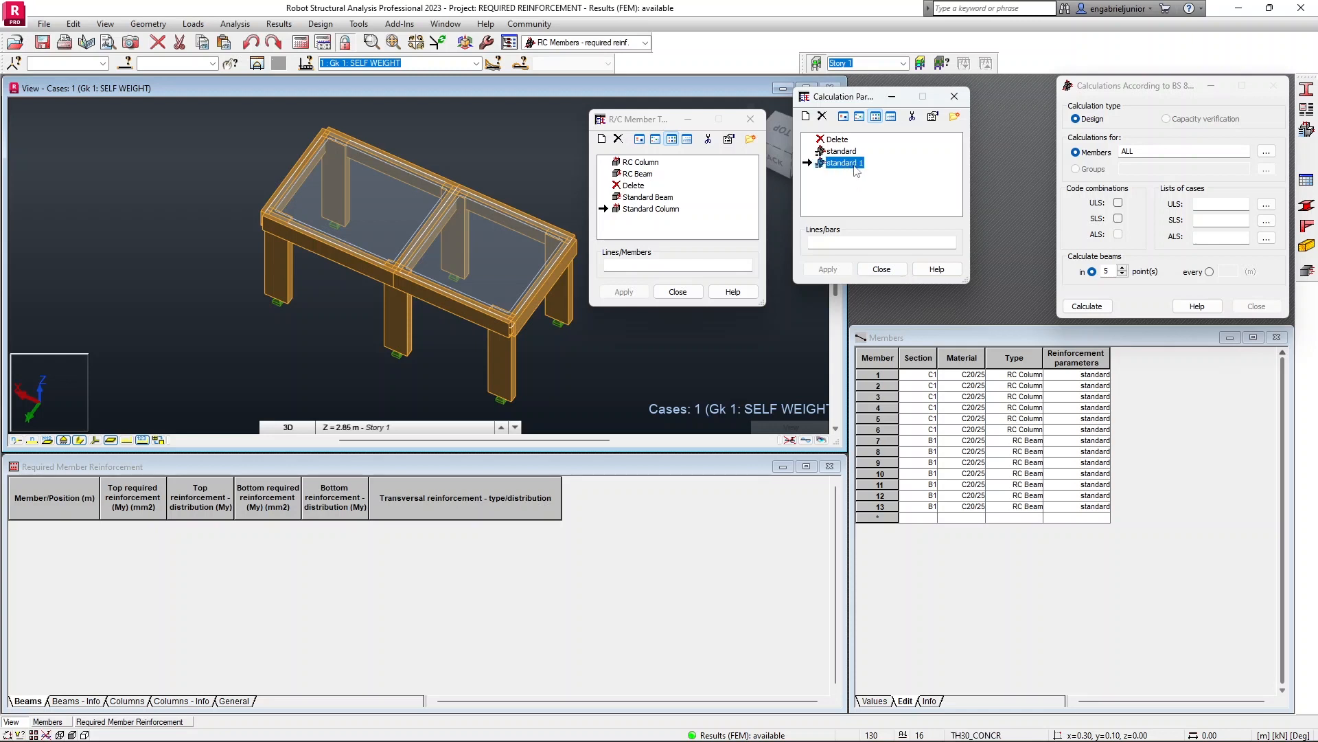
{"action": "left_click", "coordinate": [823, 117]}
{"action": "left_click", "coordinate": [922, 222]}
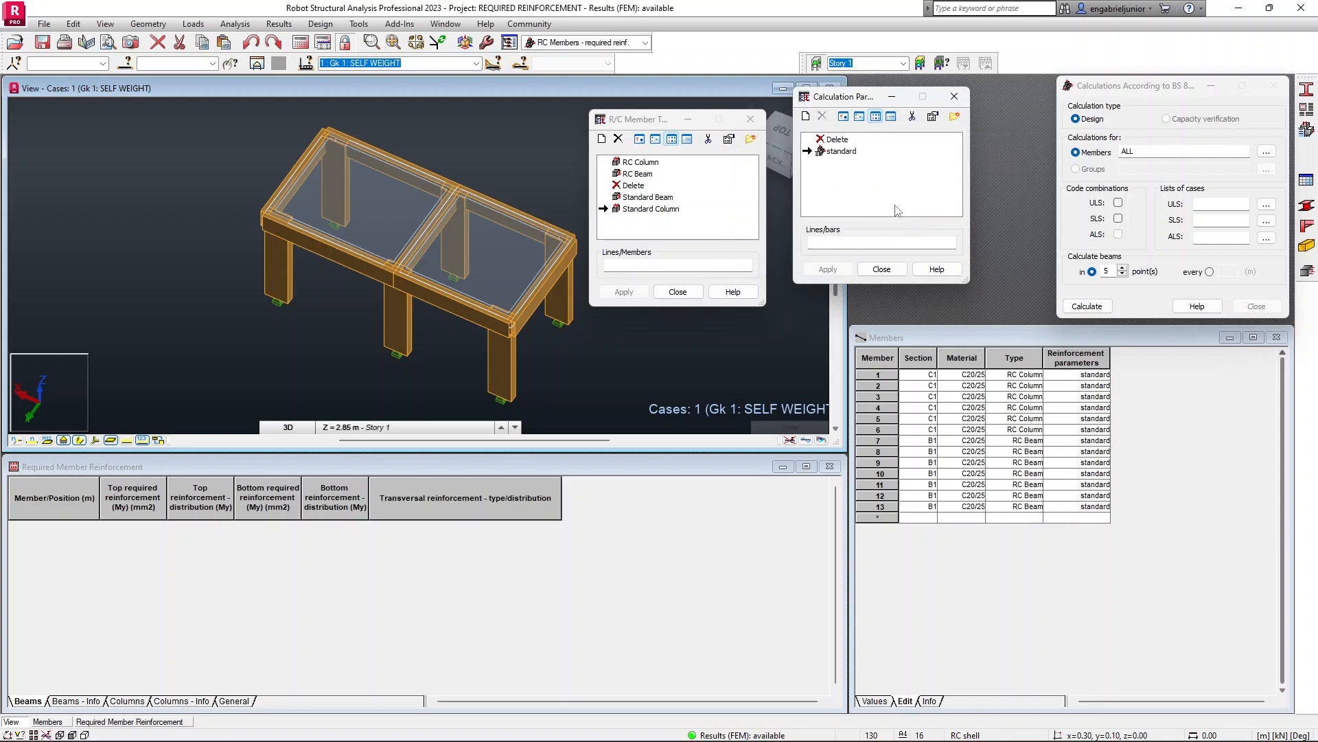
Start a new calculation parameter set and name it Standard Calculation.
{"action": "left_click", "coordinate": [806, 117]}
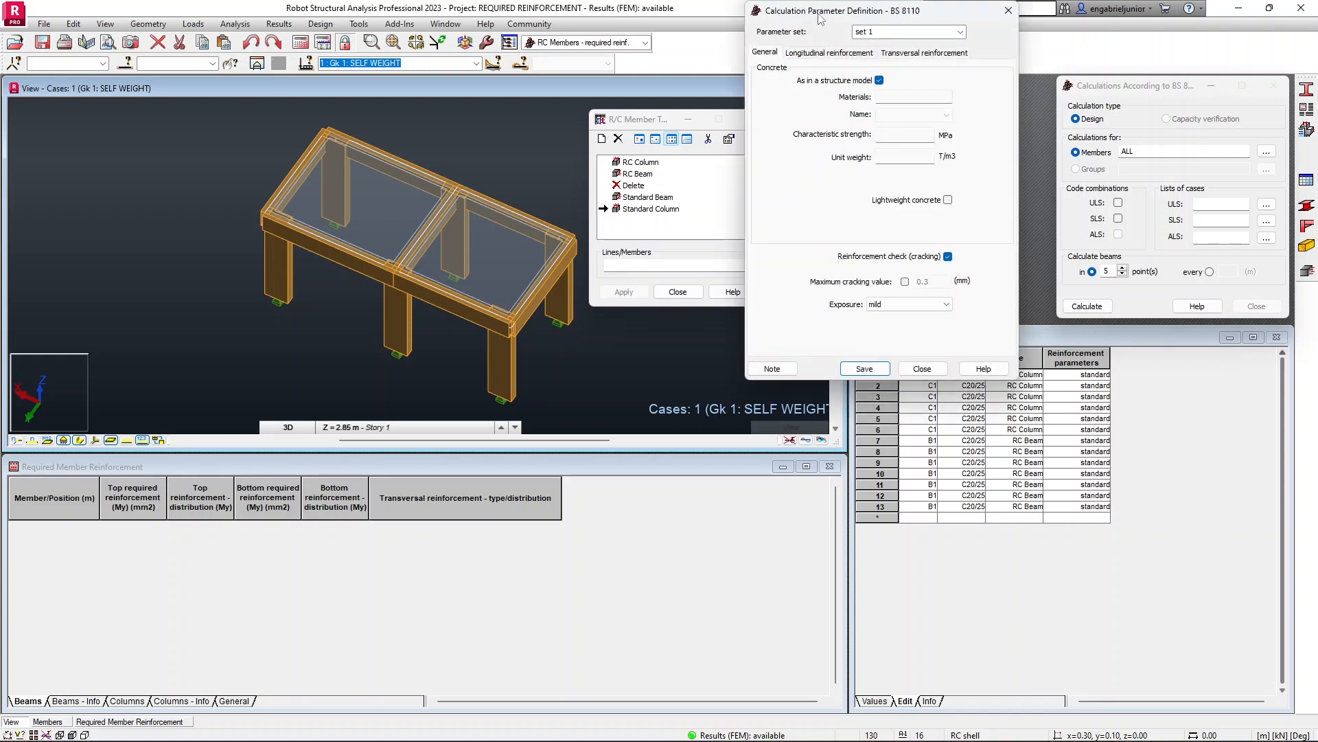
{"action": "left_click_drag", "start_coordinate": [617, 160], "coordinate": [575, 165]}
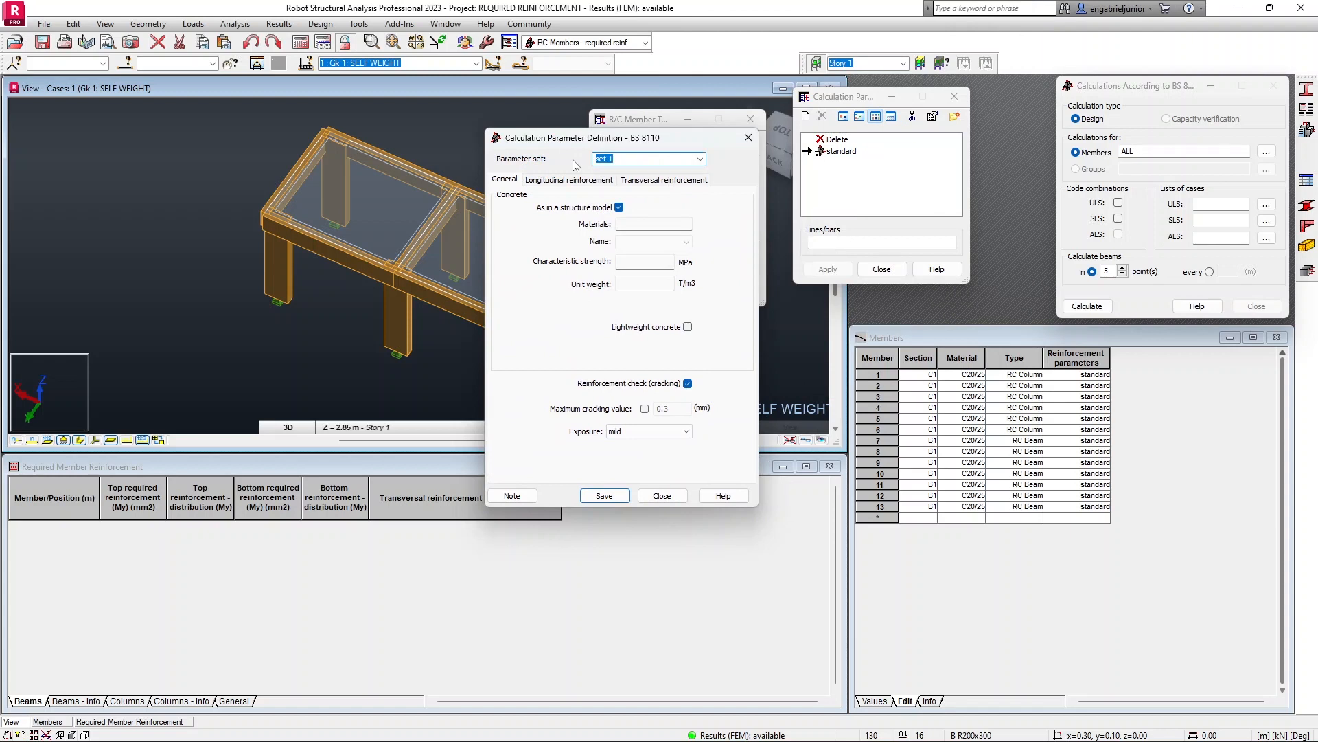
{"action": "type", "text": "Standard Calculation"}
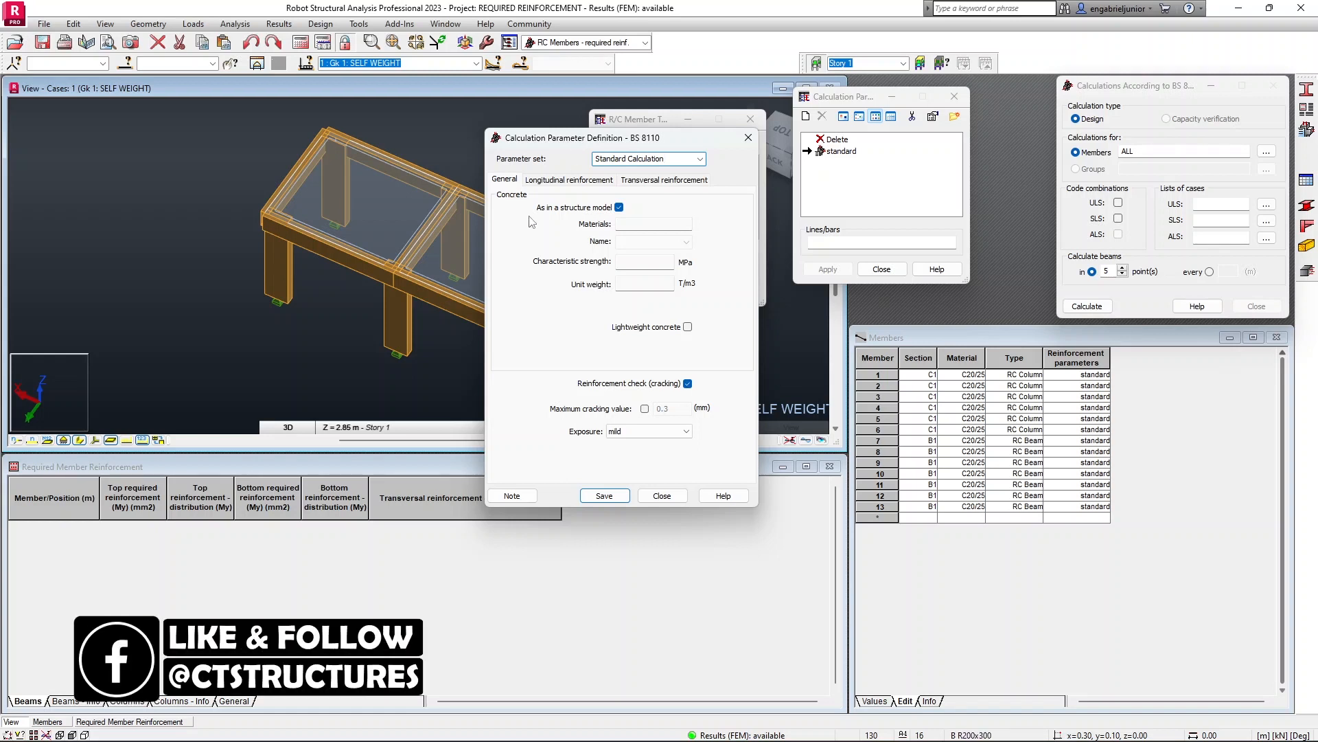
Assign C25 concrete to the Standard Calculation set instead of using the structure model's material.
{"action": "left_click", "coordinate": [619, 207]}
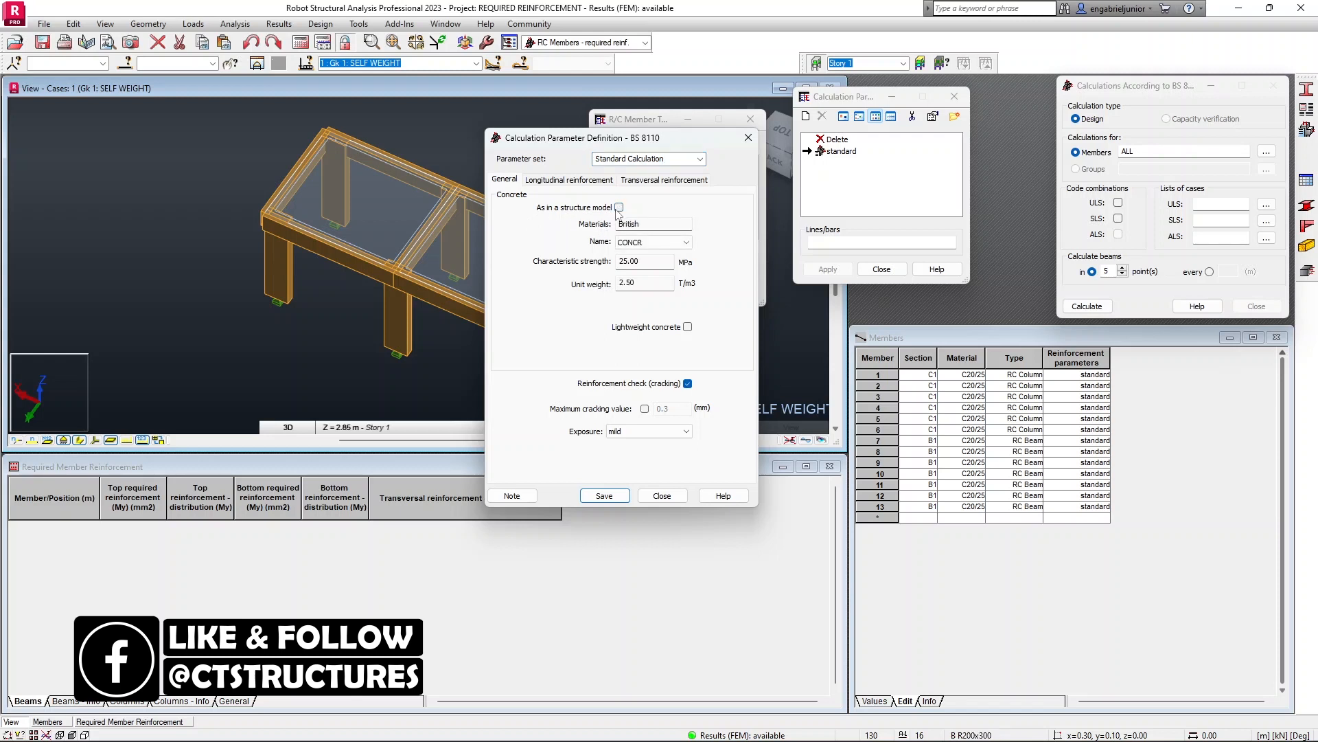
{"action": "left_click", "coordinate": [619, 207]}
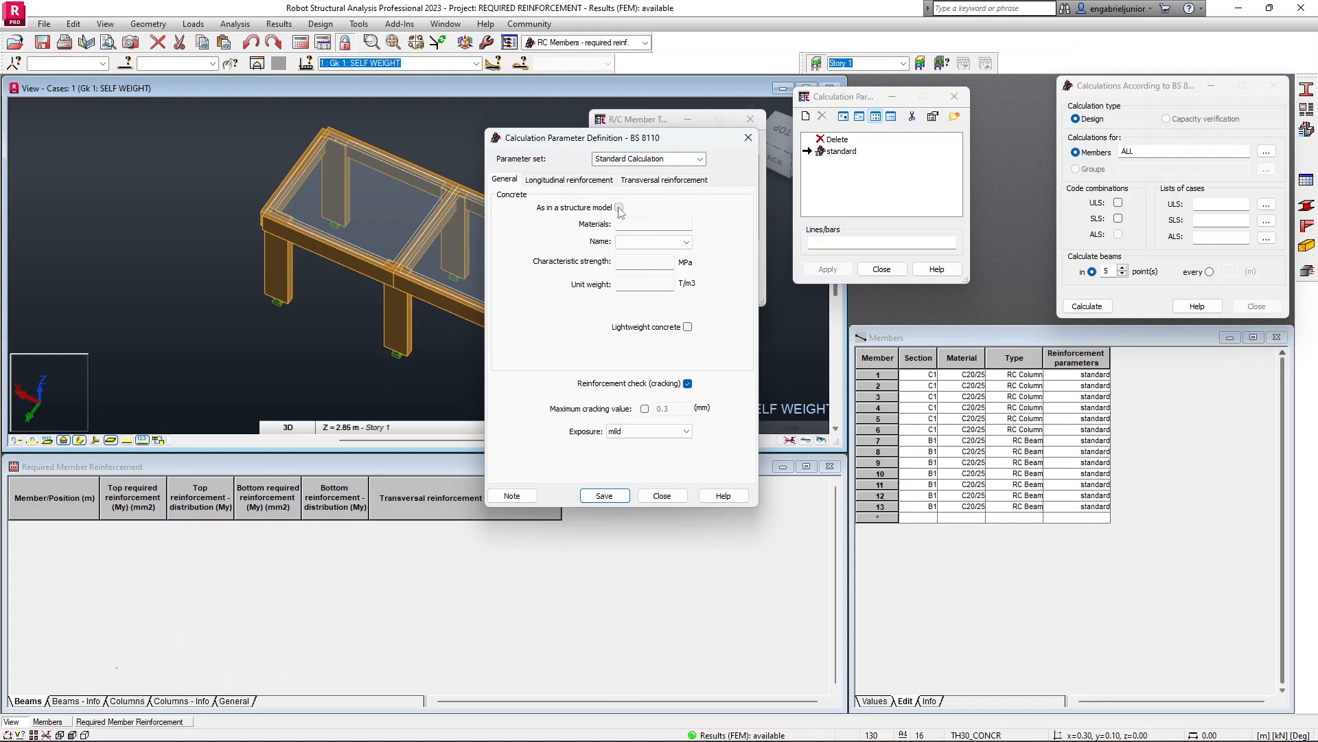
{"action": "left_click_drag", "start_coordinate": [558, 145], "coordinate": [676, 132]}
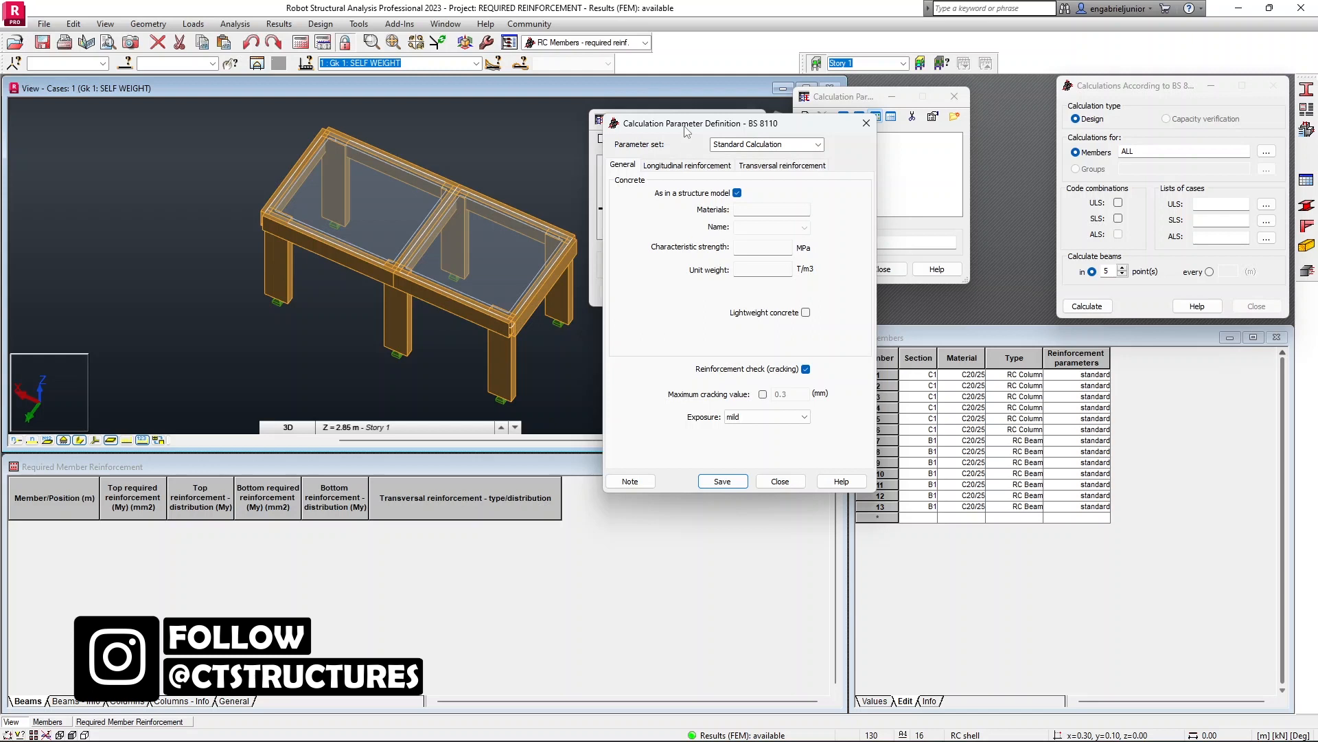
{"action": "left_click_drag", "start_coordinate": [685, 130], "coordinate": [553, 145]}
{"action": "left_click", "coordinate": [604, 207]}
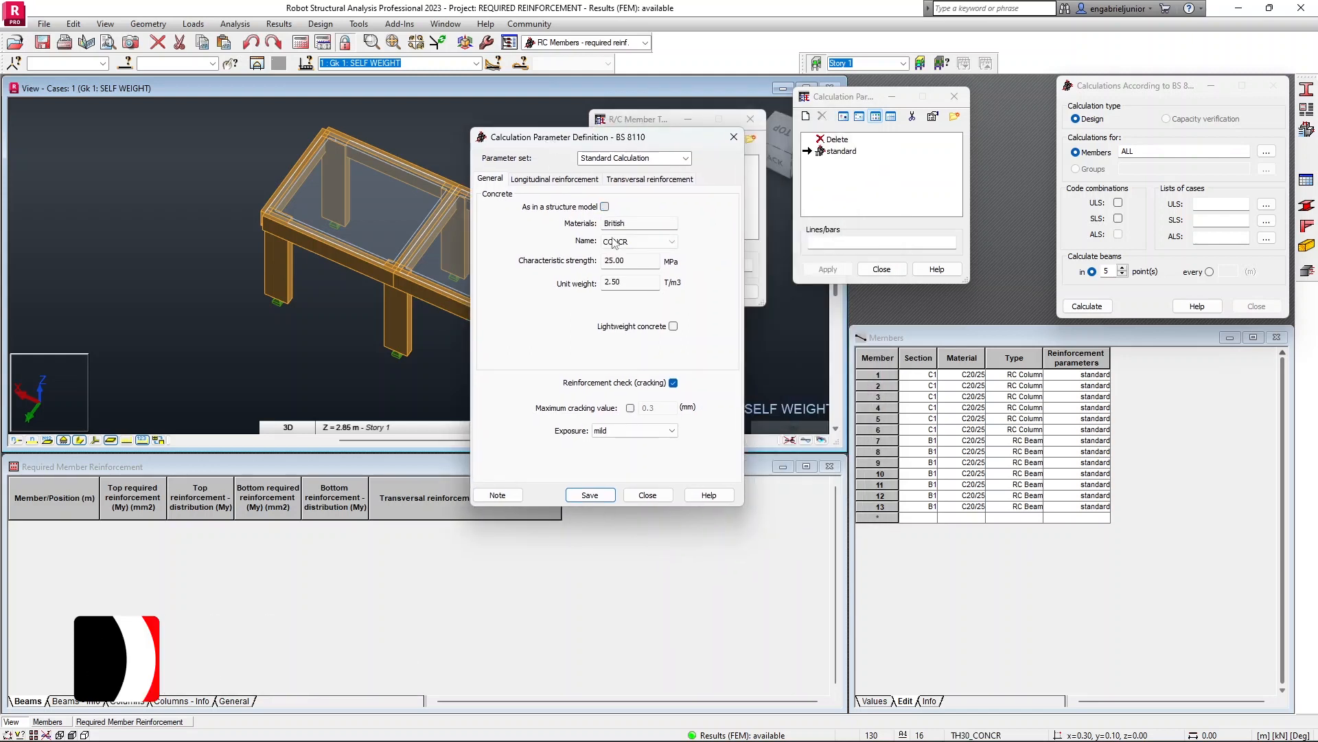
{"action": "left_click", "coordinate": [653, 243]}
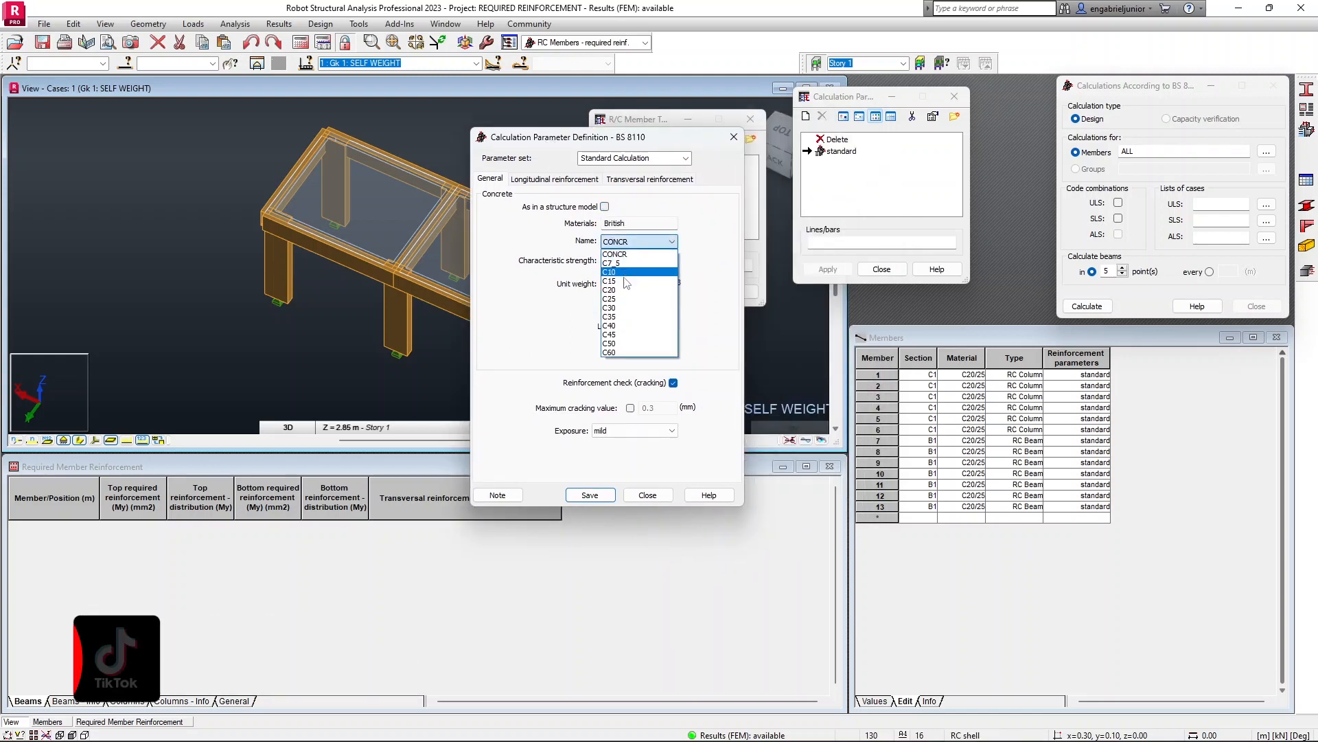
{"action": "left_click", "coordinate": [627, 299]}
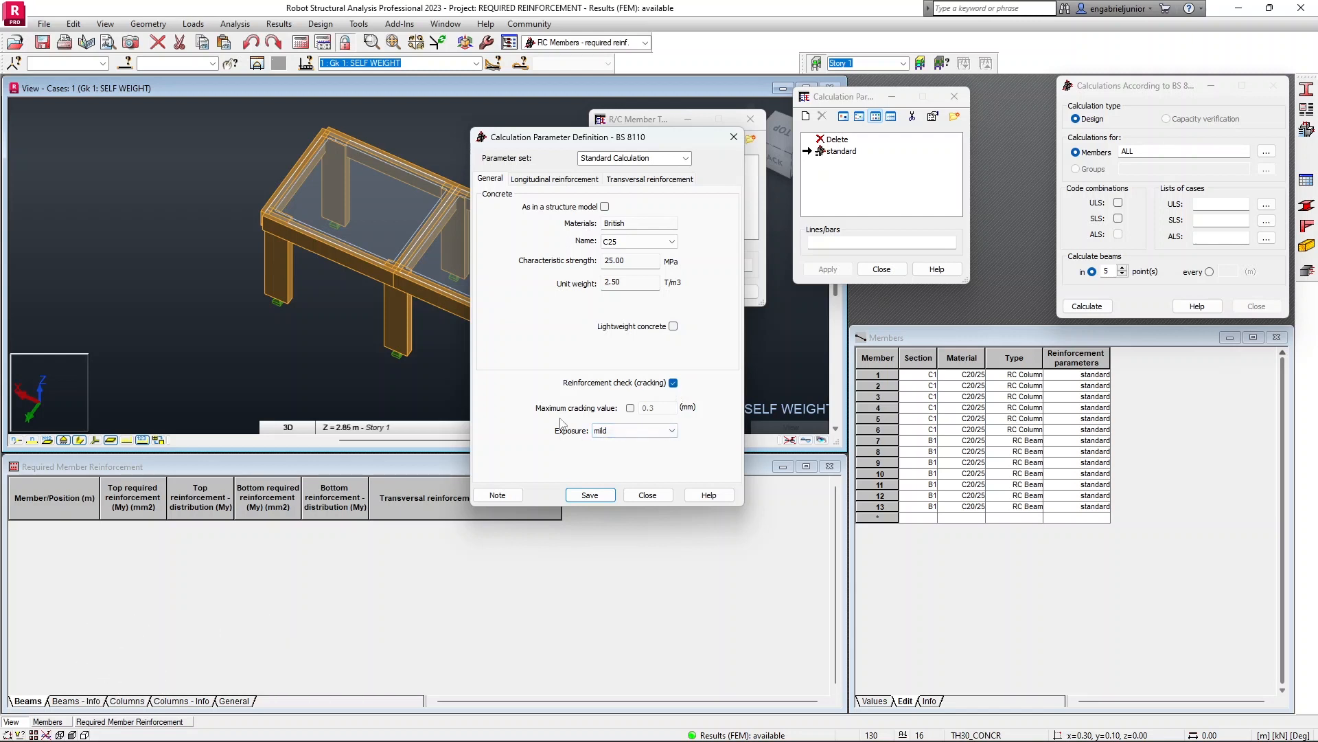
Enable the maximum cracking value of 0.3 mm and keep the exposure mild.
{"action": "left_click", "coordinate": [630, 408]}
{"action": "left_click", "coordinate": [631, 431]}
{"action": "left_click", "coordinate": [643, 434]}
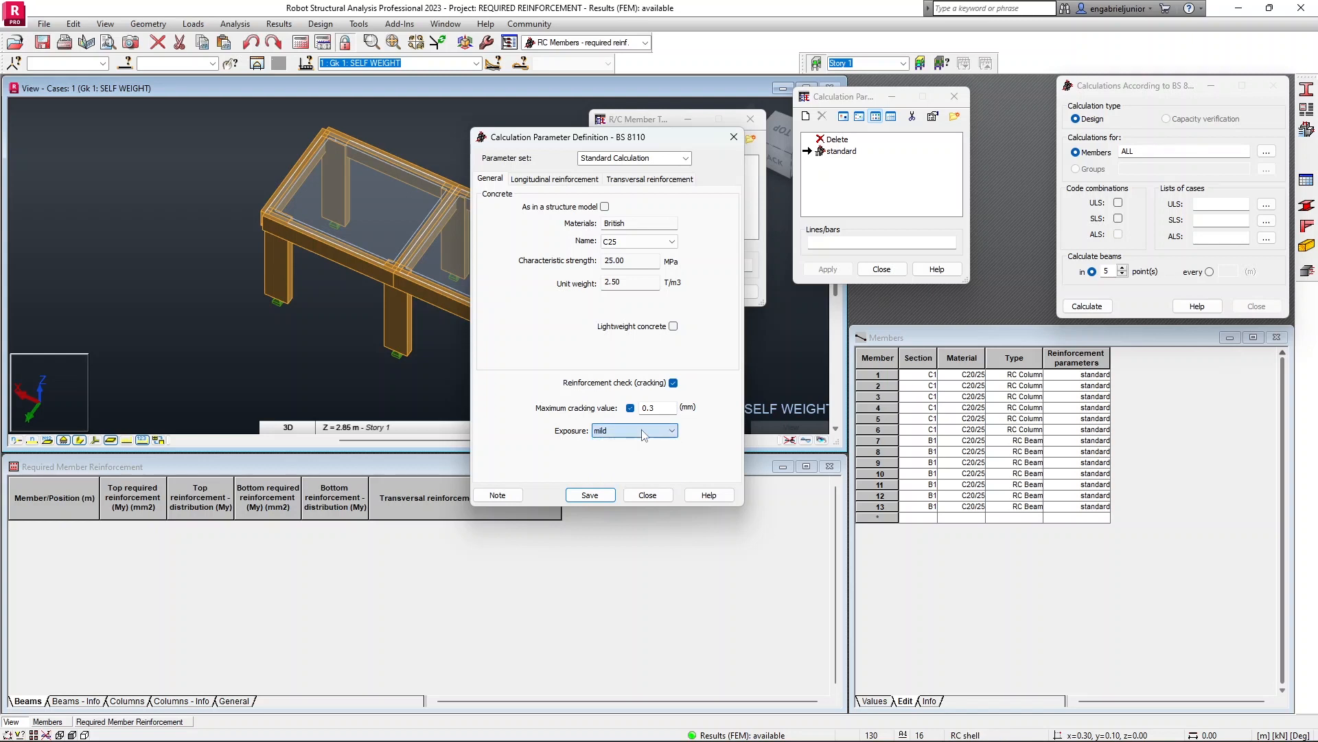
Keep the longitudinal bar diameter at 16 and set the longitudinal reinforcement's clear cover to 25 mm.
{"action": "left_click", "coordinate": [549, 179]}
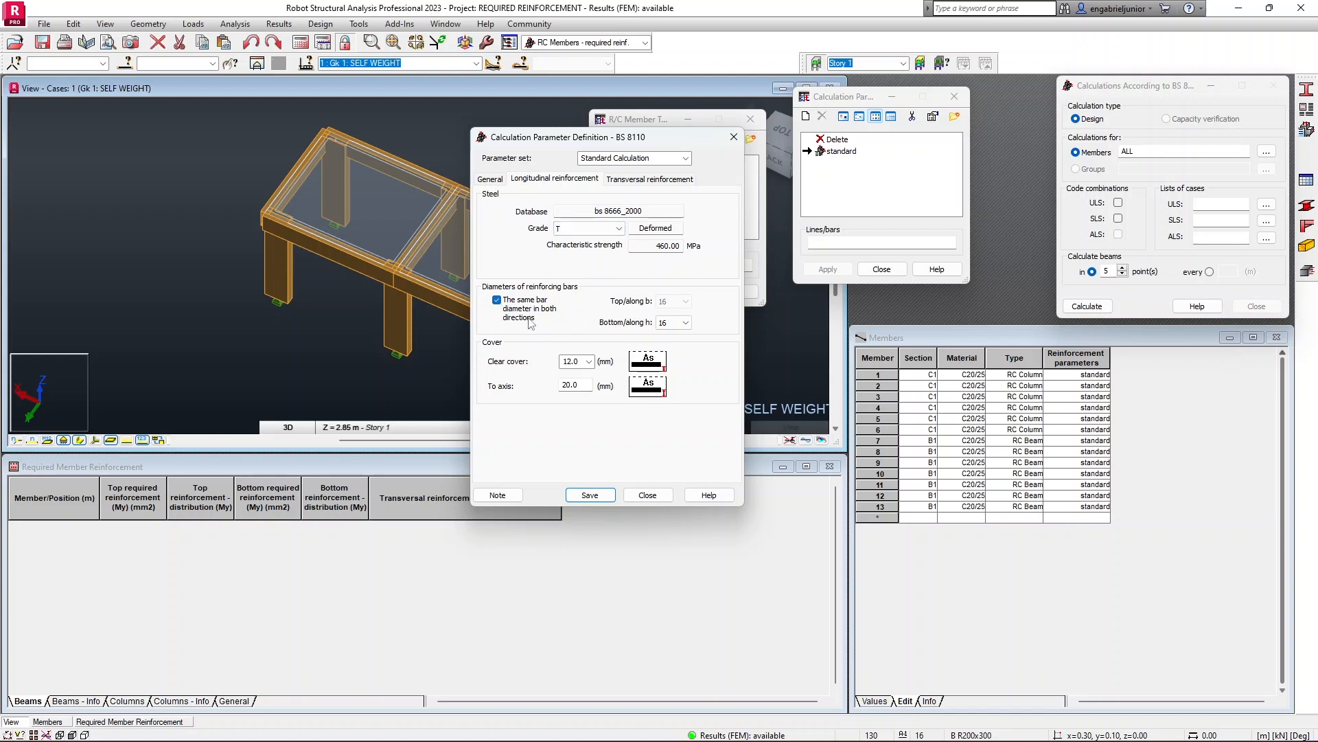
{"action": "left_click", "coordinate": [684, 323]}
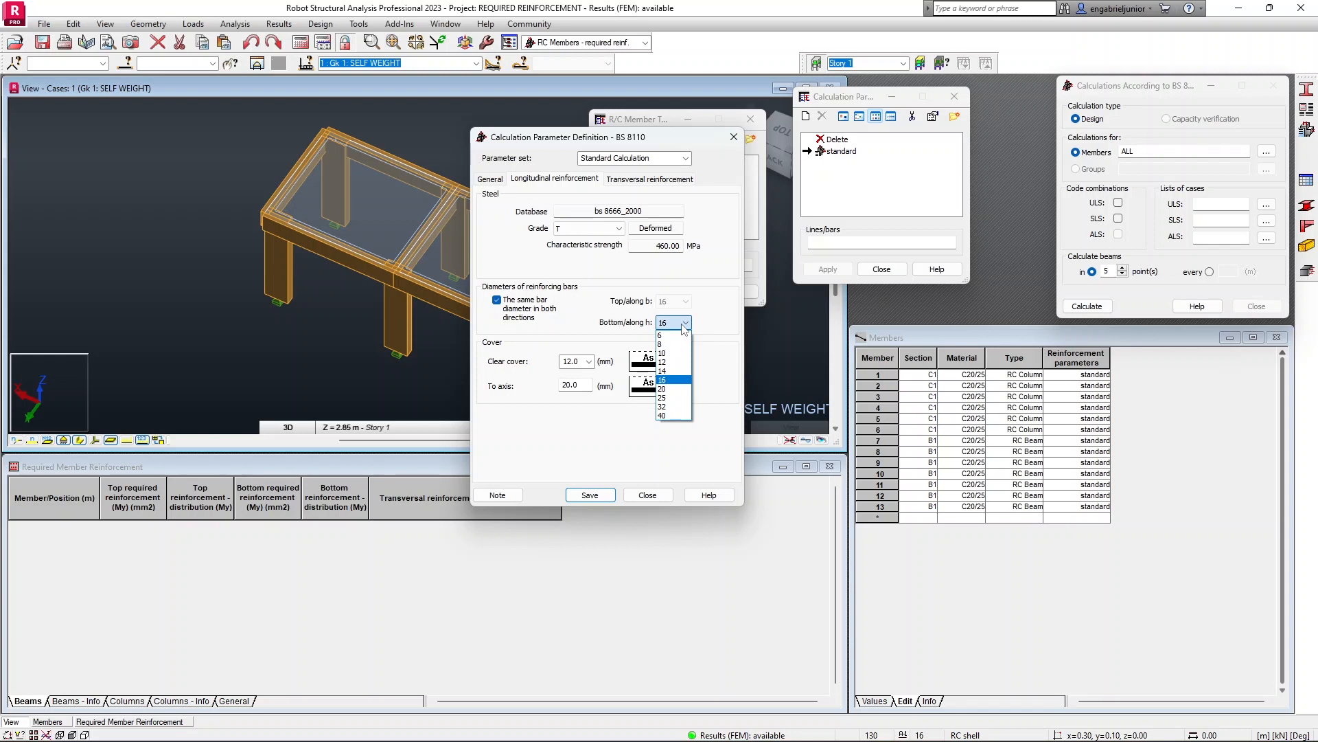
{"action": "left_click", "coordinate": [684, 326]}
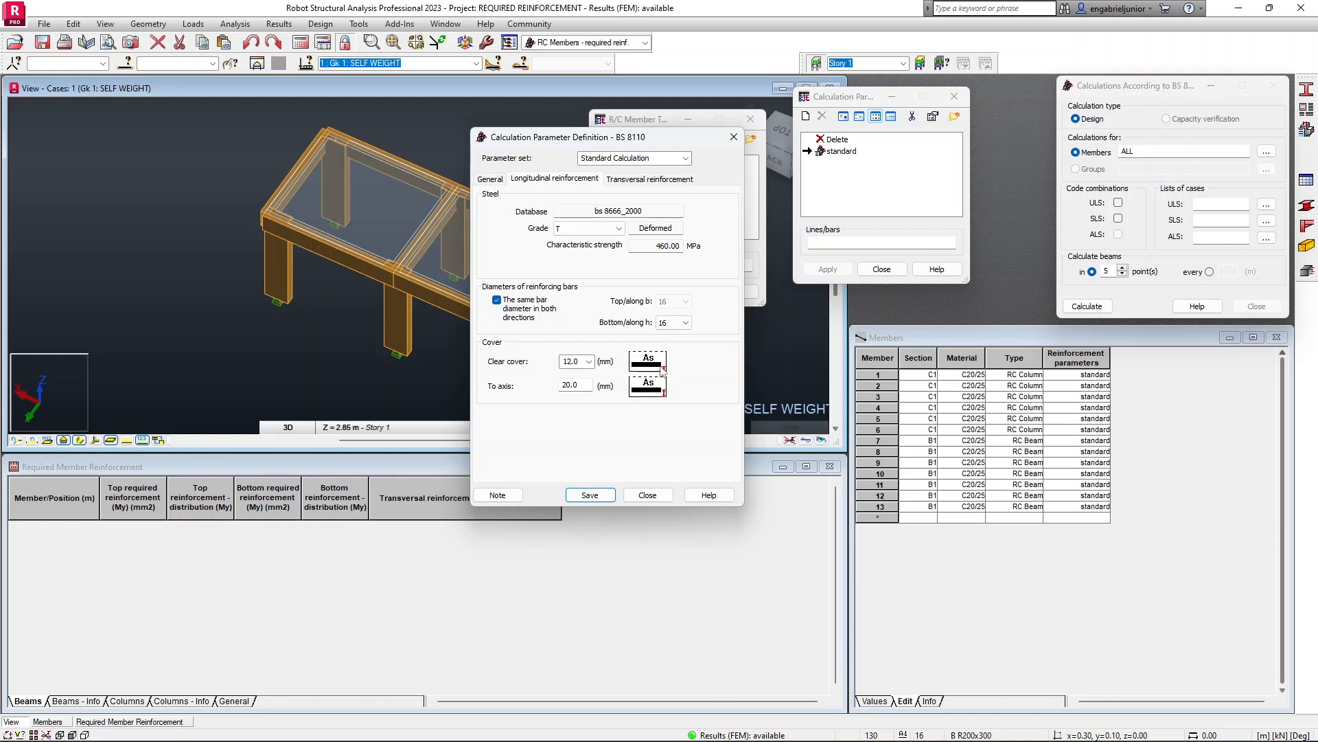
{"action": "left_click", "coordinate": [589, 362]}
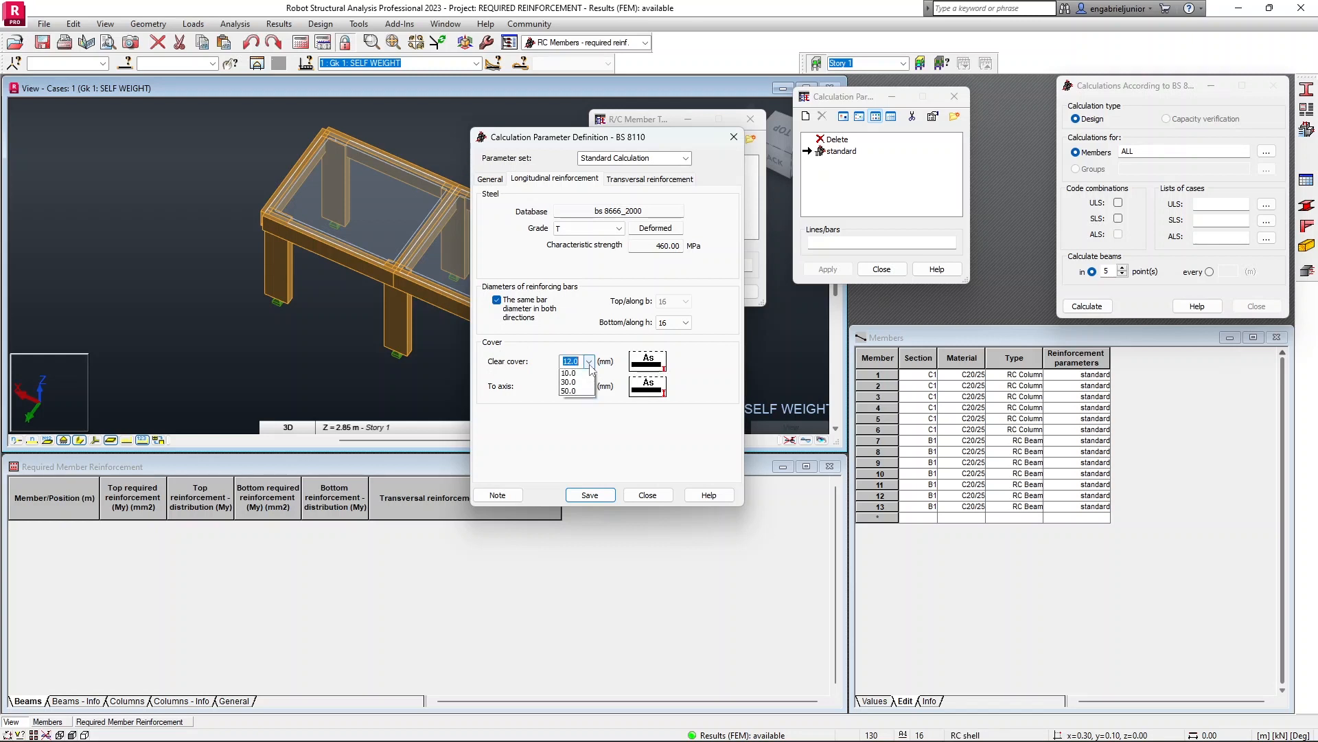
{"action": "left_click", "coordinate": [589, 371]}
{"action": "left_click", "coordinate": [589, 366]}
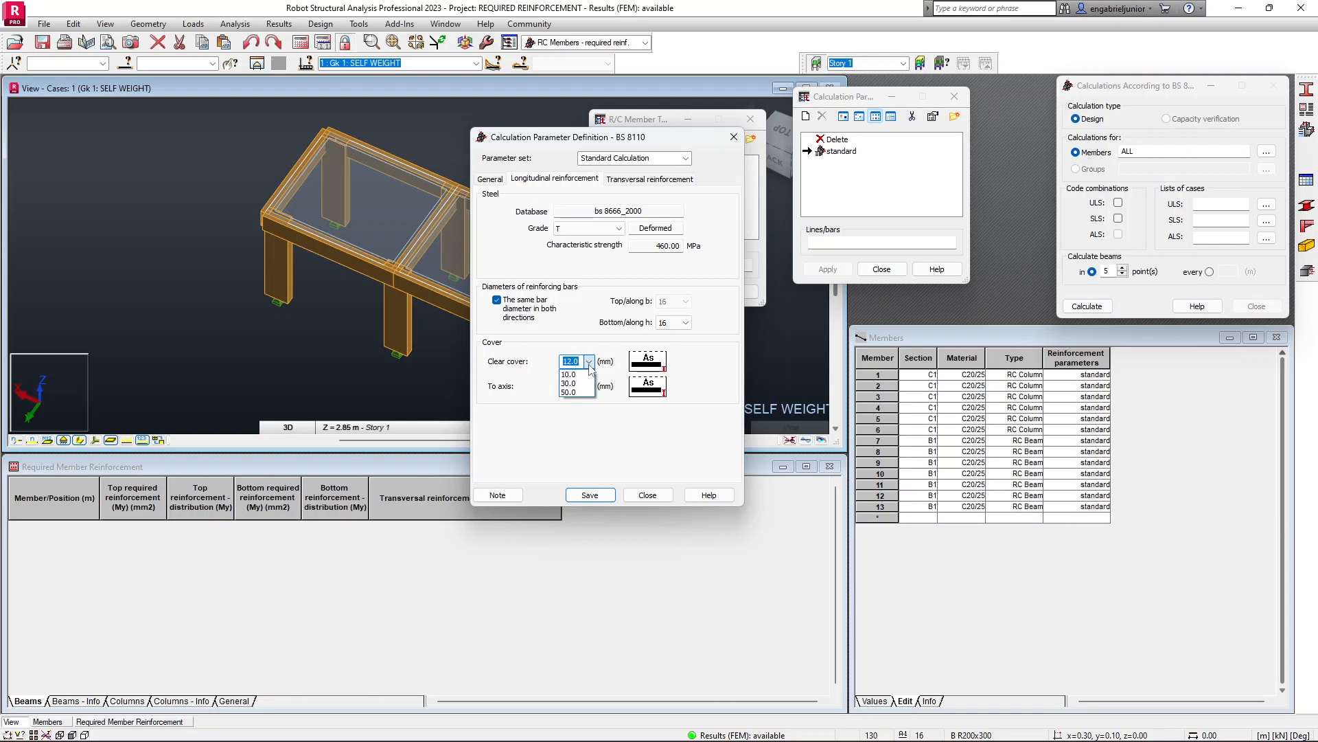
{"action": "left_click", "coordinate": [589, 364]}
{"action": "left_click_drag", "start_coordinate": [580, 363], "coordinate": [553, 365]}
{"action": "type", "text": "25"}
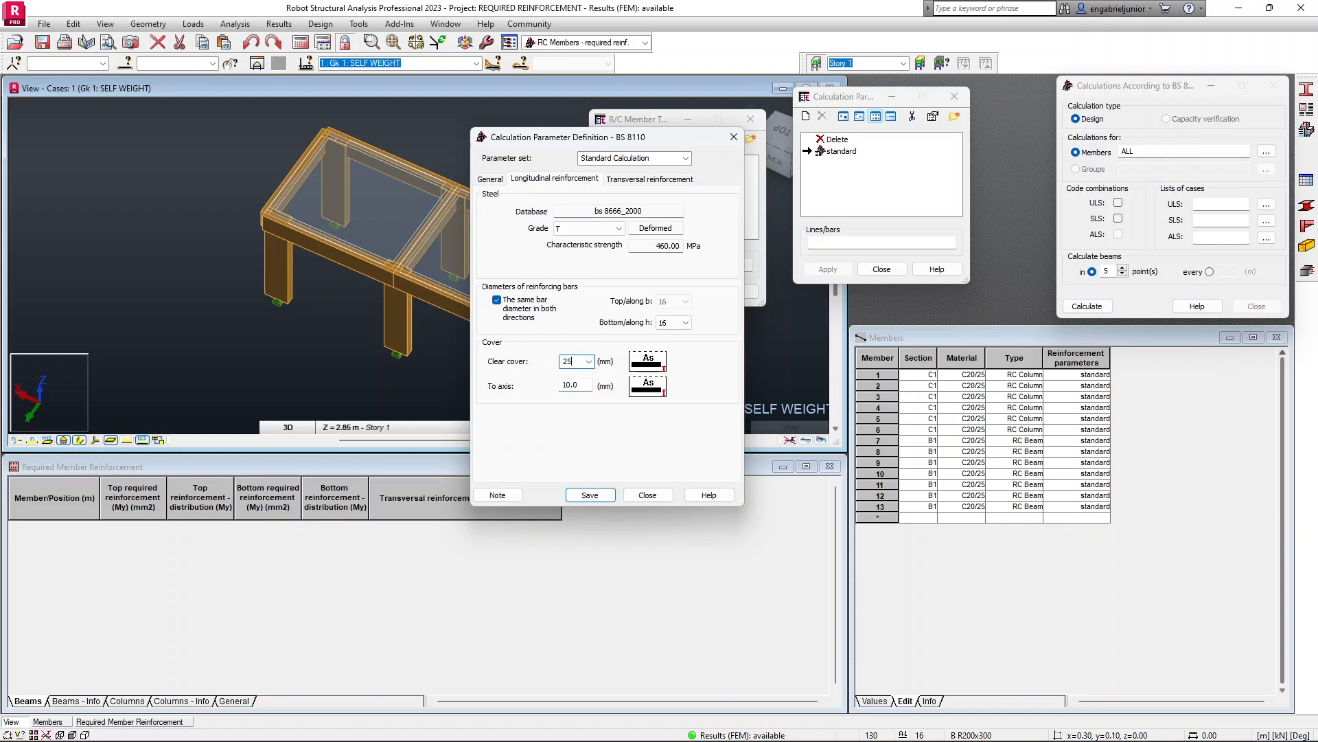
{"action": "left_click", "coordinate": [564, 327]}
Set the transversal reinforcement to grade R steel with a stirrup bar diameter of 8.
{"action": "left_click", "coordinate": [622, 180]}
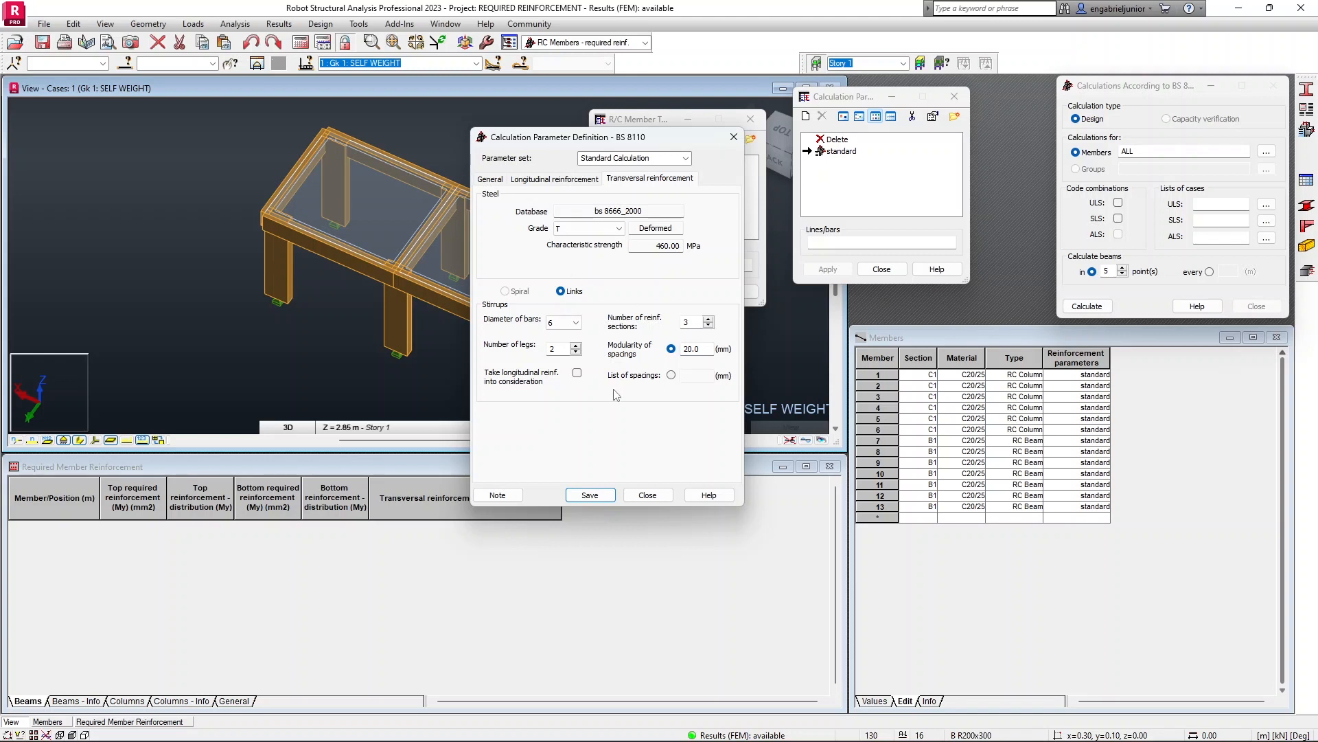
{"action": "left_click", "coordinate": [609, 233]}
{"action": "left_click", "coordinate": [604, 249]}
{"action": "left_click", "coordinate": [571, 323]}
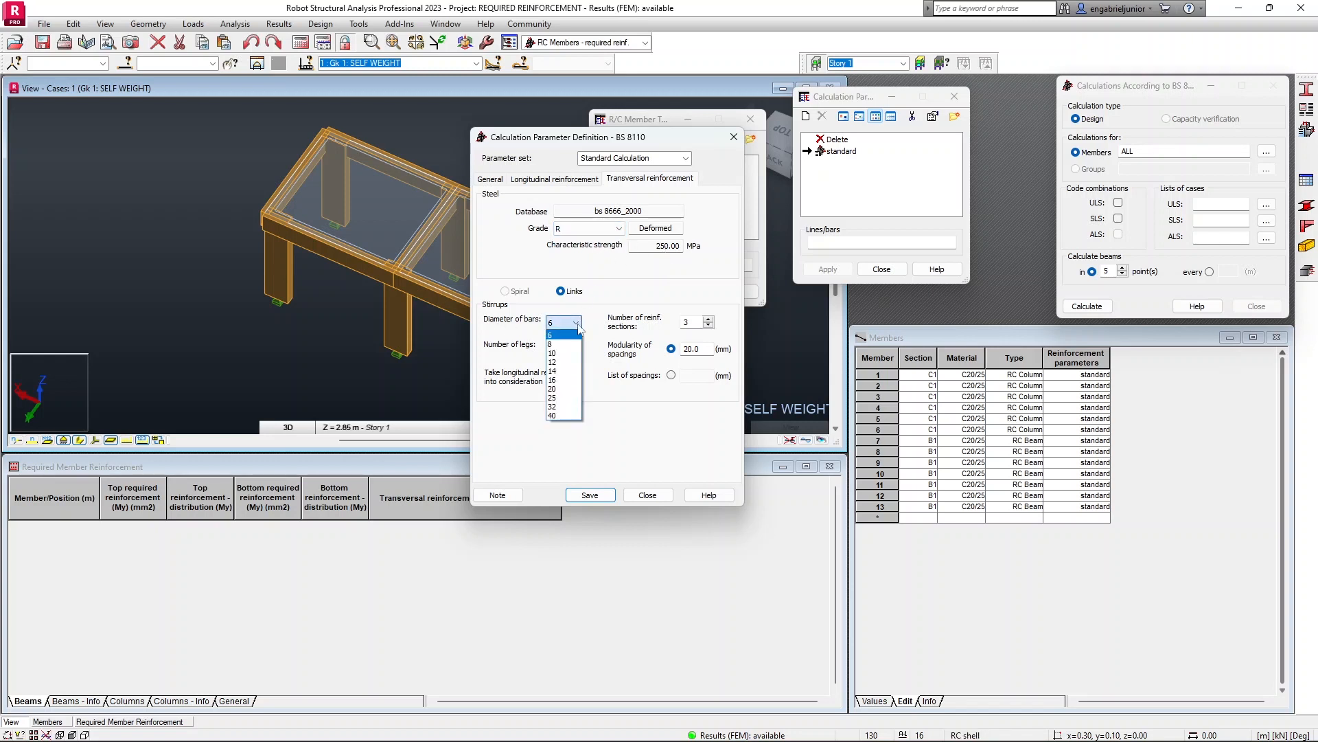
{"action": "left_click", "coordinate": [568, 344]}
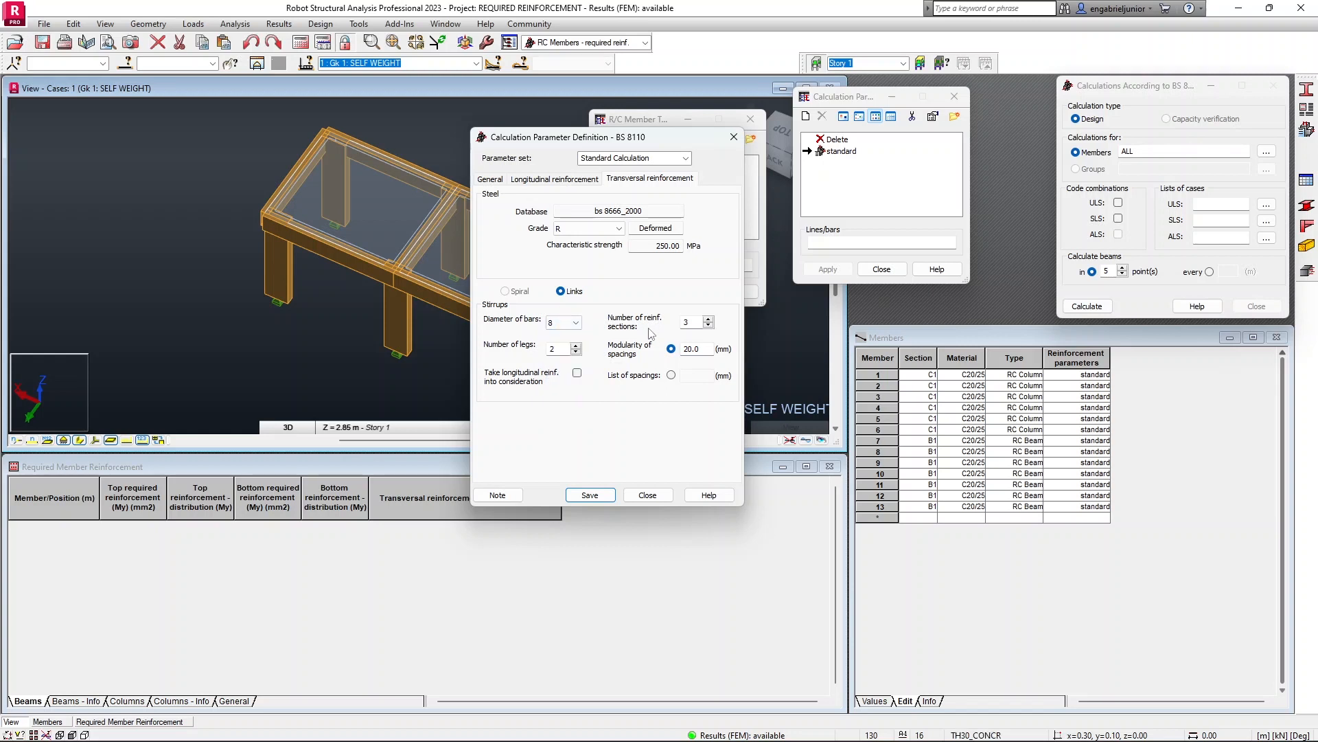
Keep 3 reinforcement sections, set the modularity of stirrup spacings to 25 mm, and save the Standard Calculation set.
{"action": "left_click", "coordinate": [708, 319]}
{"action": "left_click", "coordinate": [709, 324]}
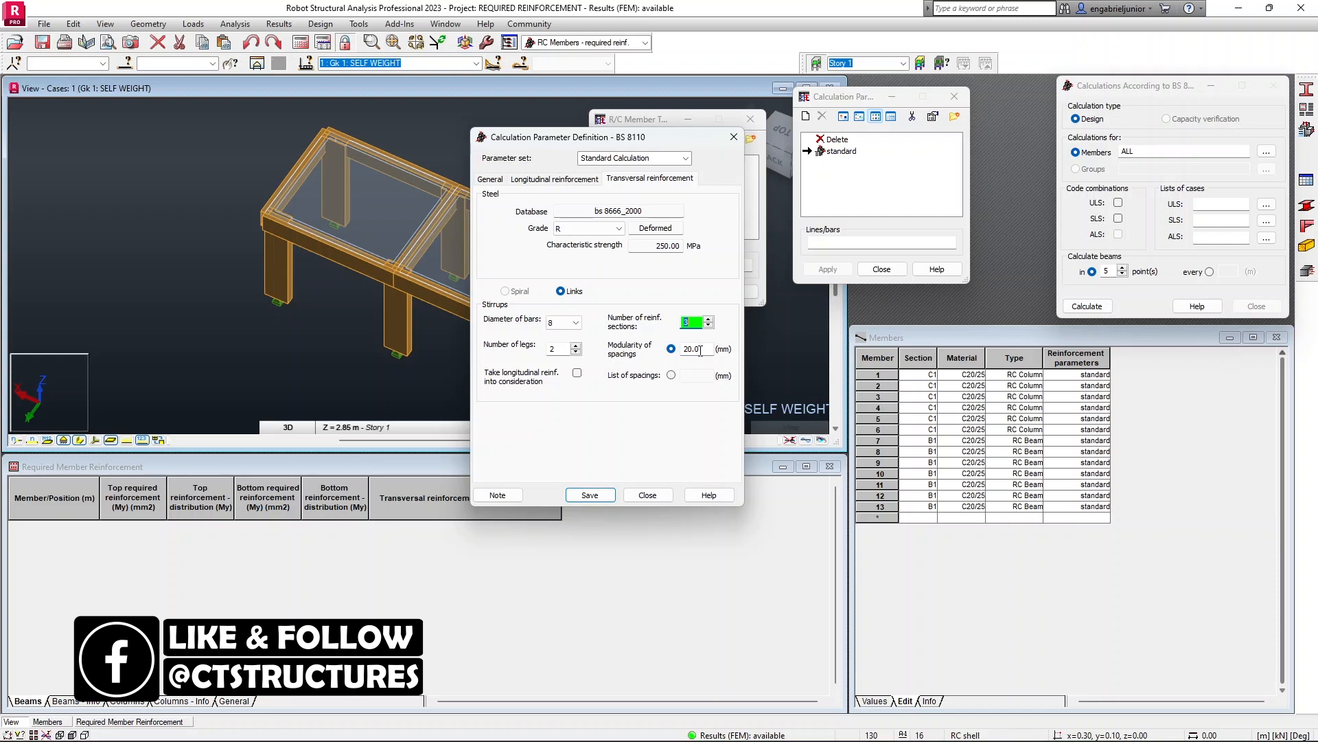
{"action": "key", "text": "Tab"}
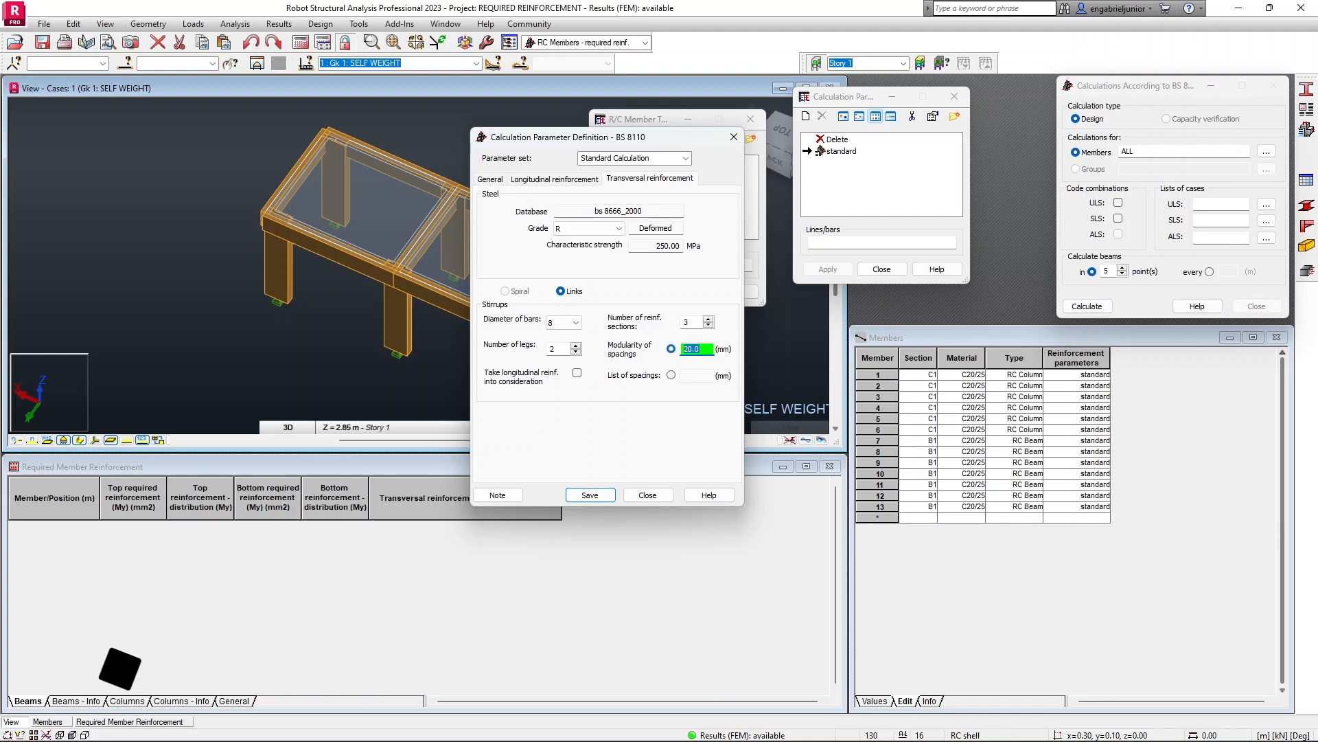
{"action": "type", "text": "15.0"}
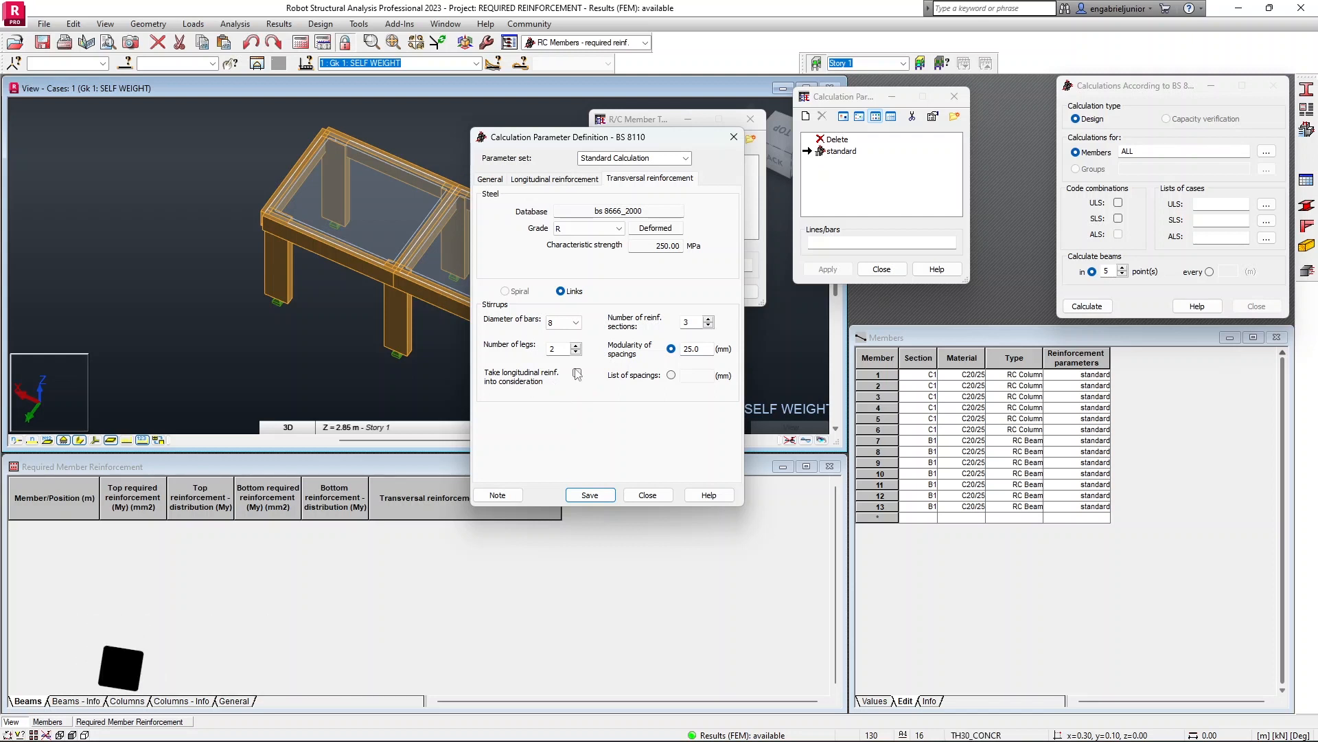
{"action": "left_click", "coordinate": [591, 495]}
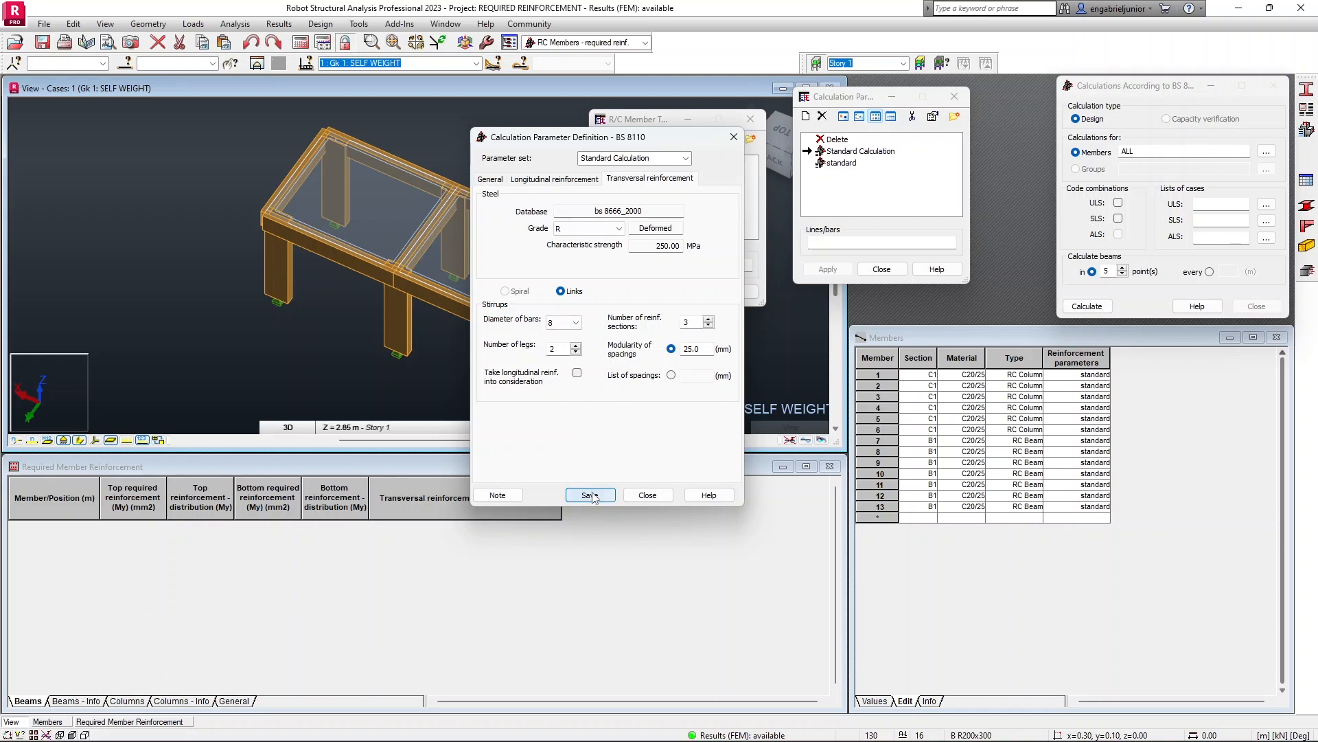
{"action": "left_click", "coordinate": [649, 495]}
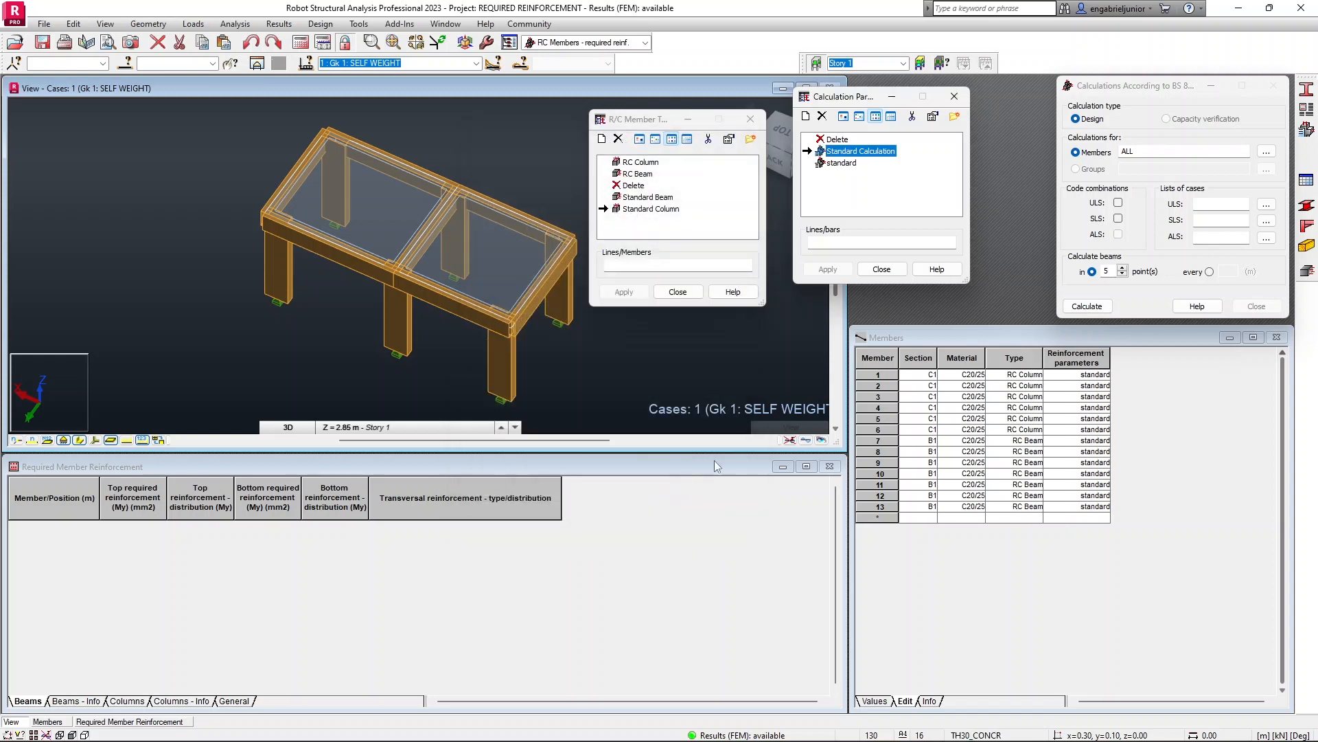
Choose the members with sections B1 and C1 (1to13) for the BS 8110 design calculation.
{"action": "left_click", "coordinate": [1134, 92]}
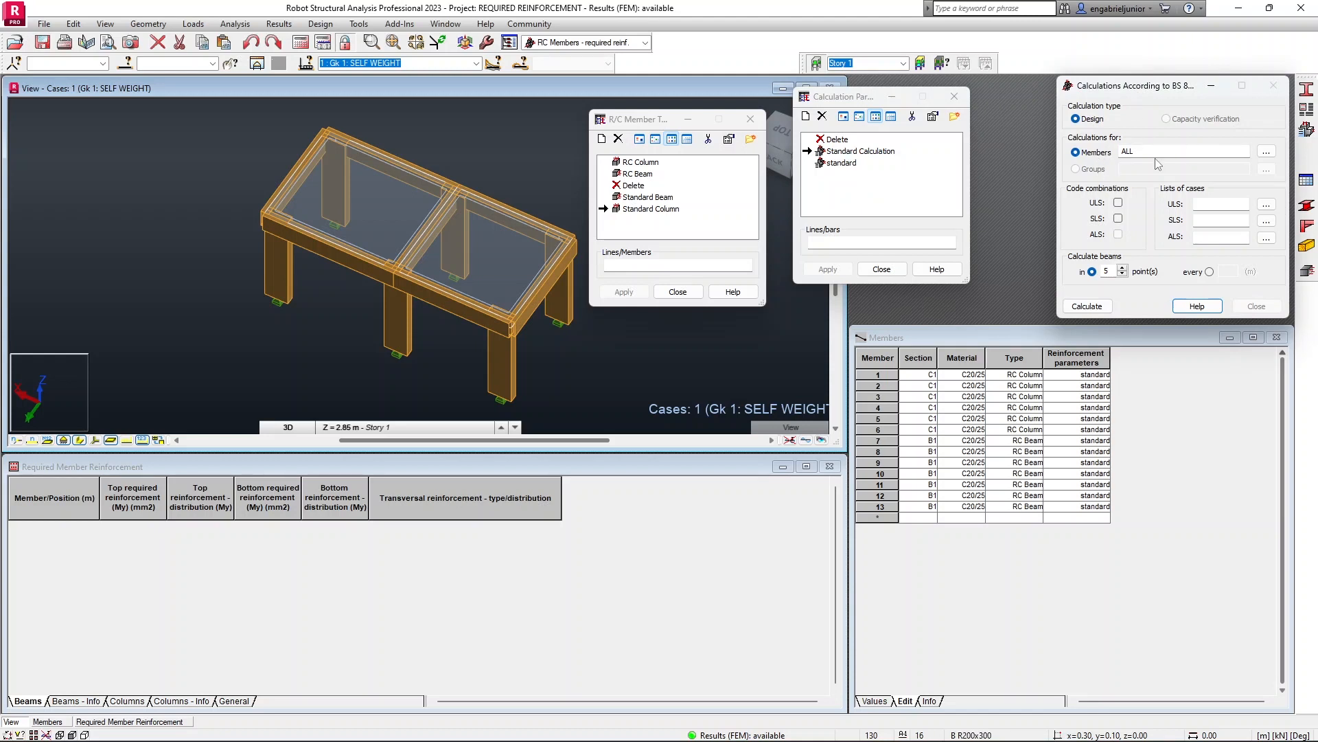
{"action": "left_click", "coordinate": [1266, 152]}
{"action": "left_click_drag", "start_coordinate": [1154, 93], "coordinate": [733, 131]}
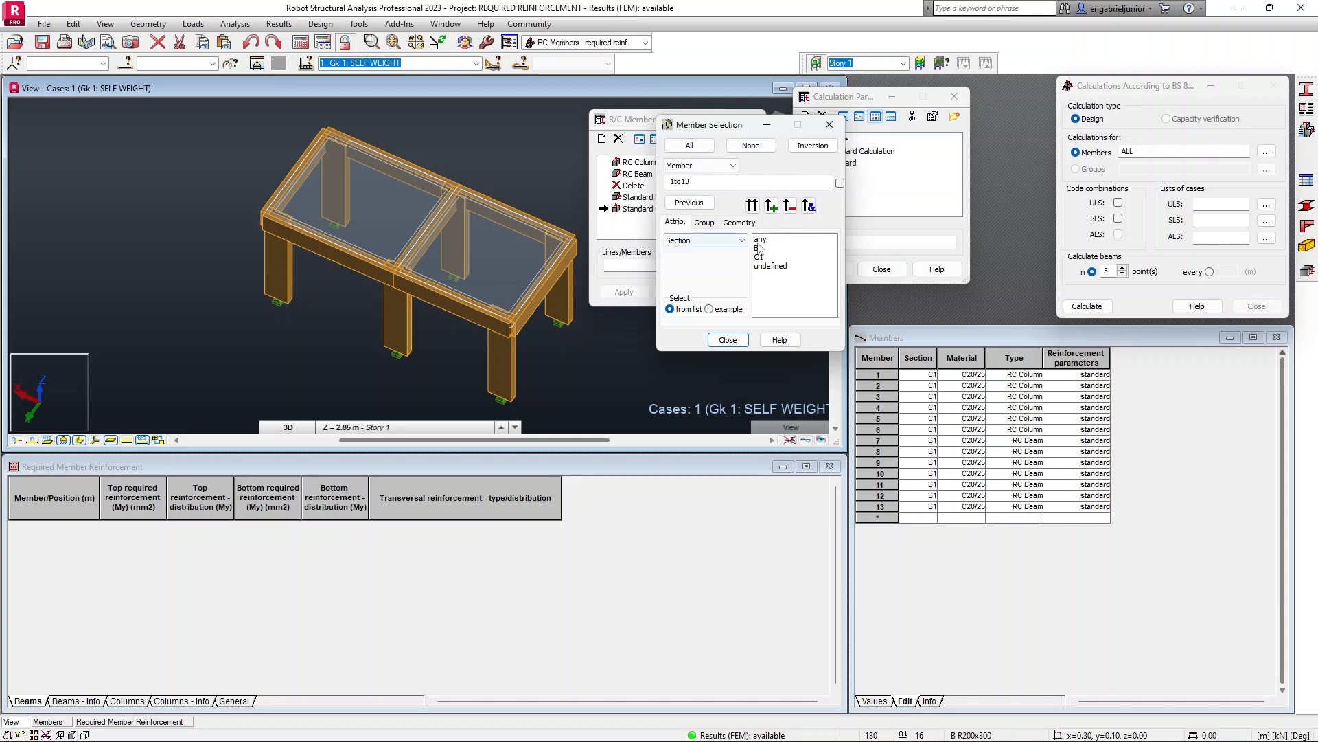
{"action": "left_click", "coordinate": [761, 249]}
{"action": "left_click", "coordinate": [752, 206]}
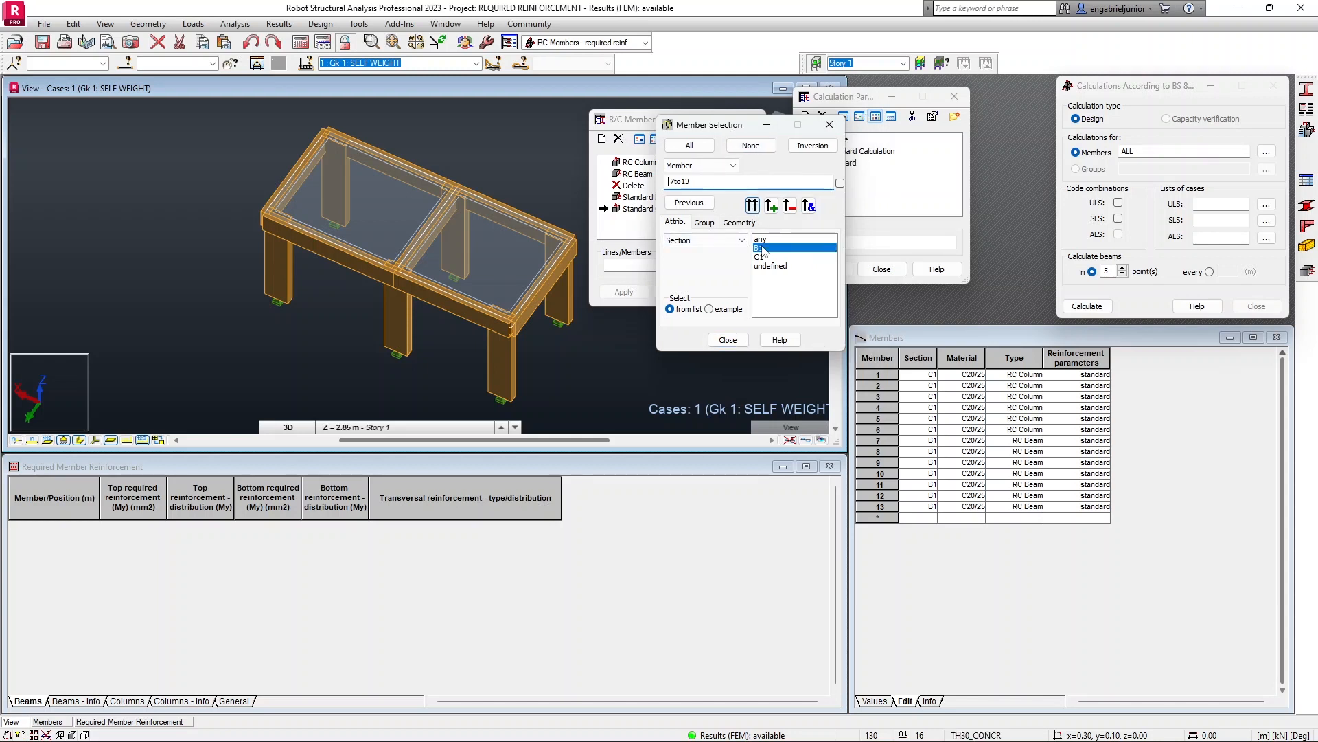
{"action": "left_click", "coordinate": [761, 256]}
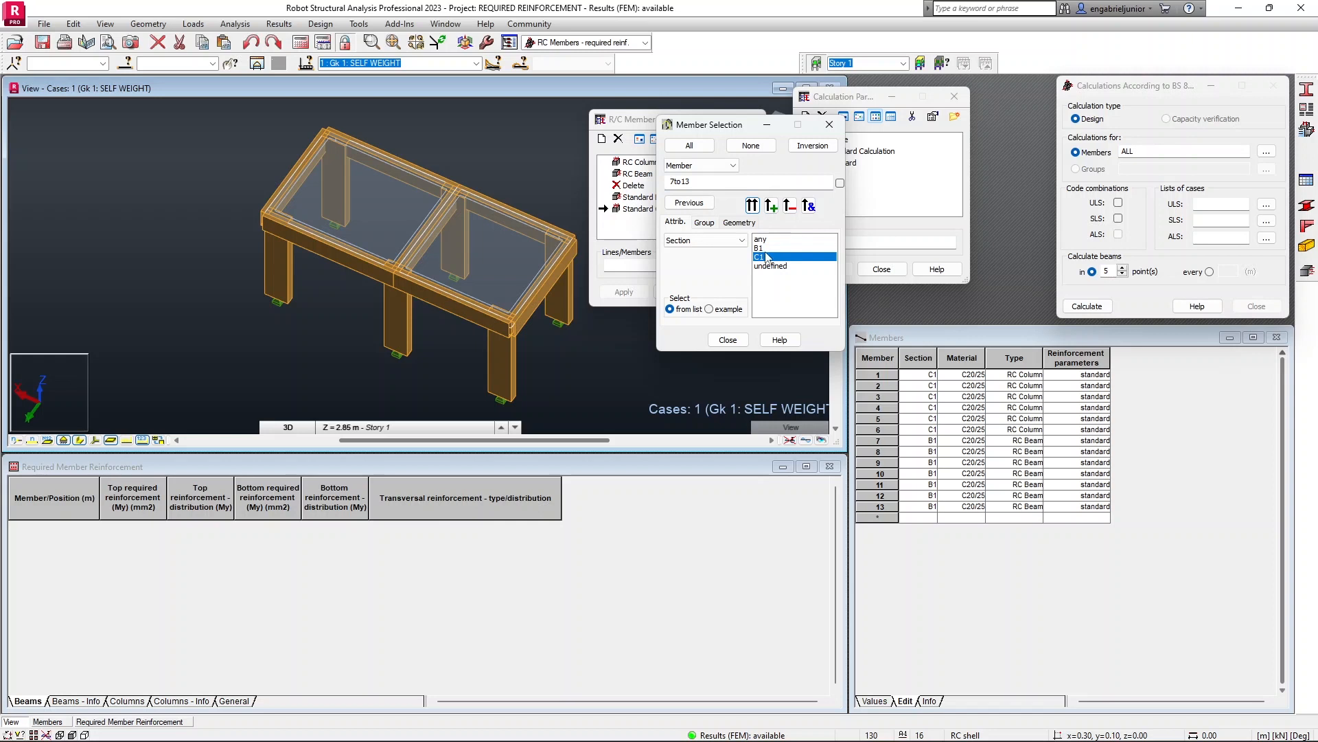
{"action": "left_click", "coordinate": [772, 206]}
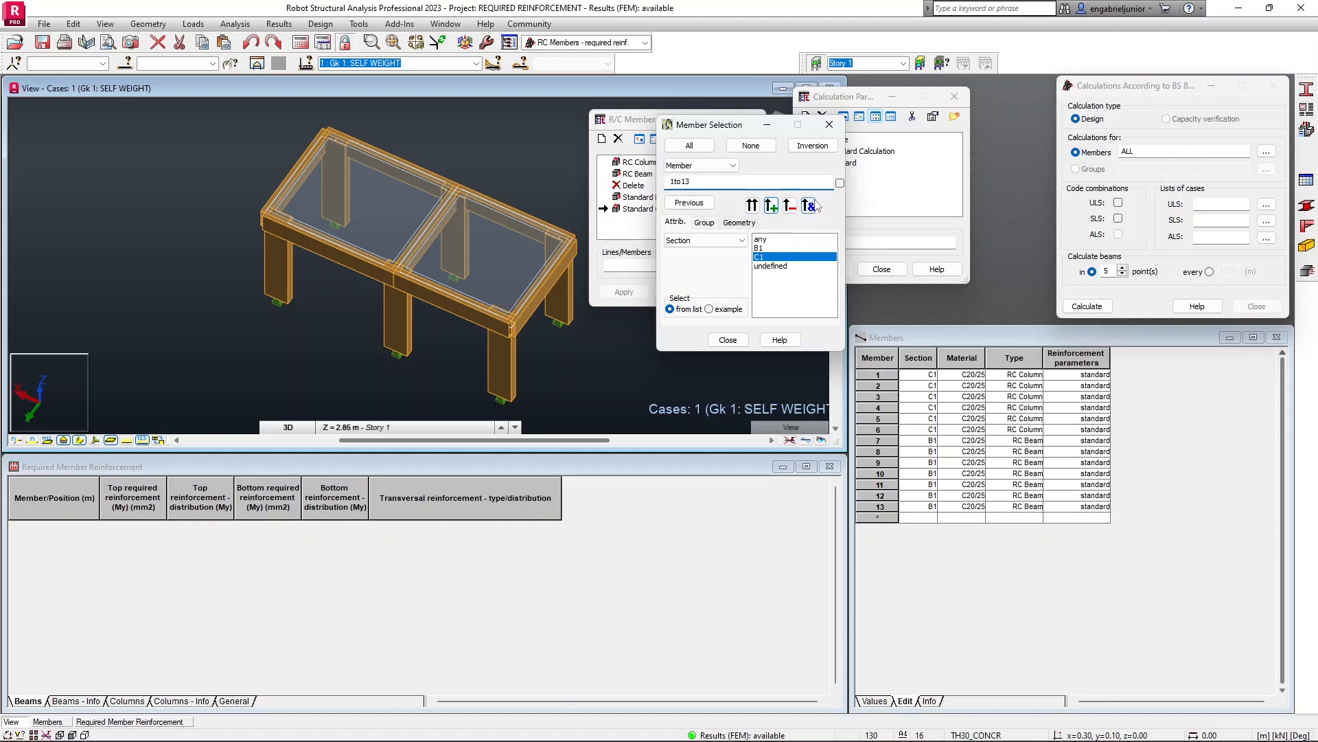
{"action": "left_click", "coordinate": [728, 340]}
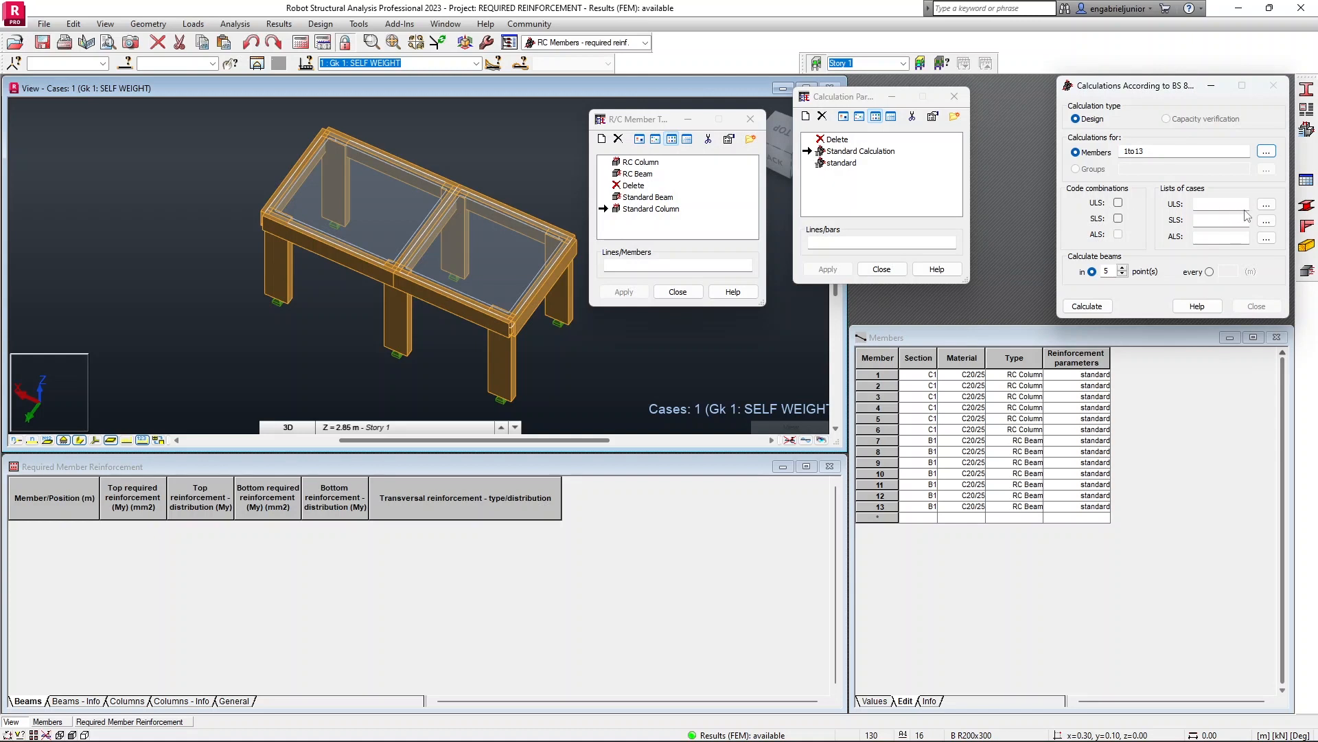
Assign combination 6 : ULS to the ULS case list of the calculation.
{"action": "left_click", "coordinate": [1267, 205]}
{"action": "left_click_drag", "start_coordinate": [1113, 97], "coordinate": [745, 119]}
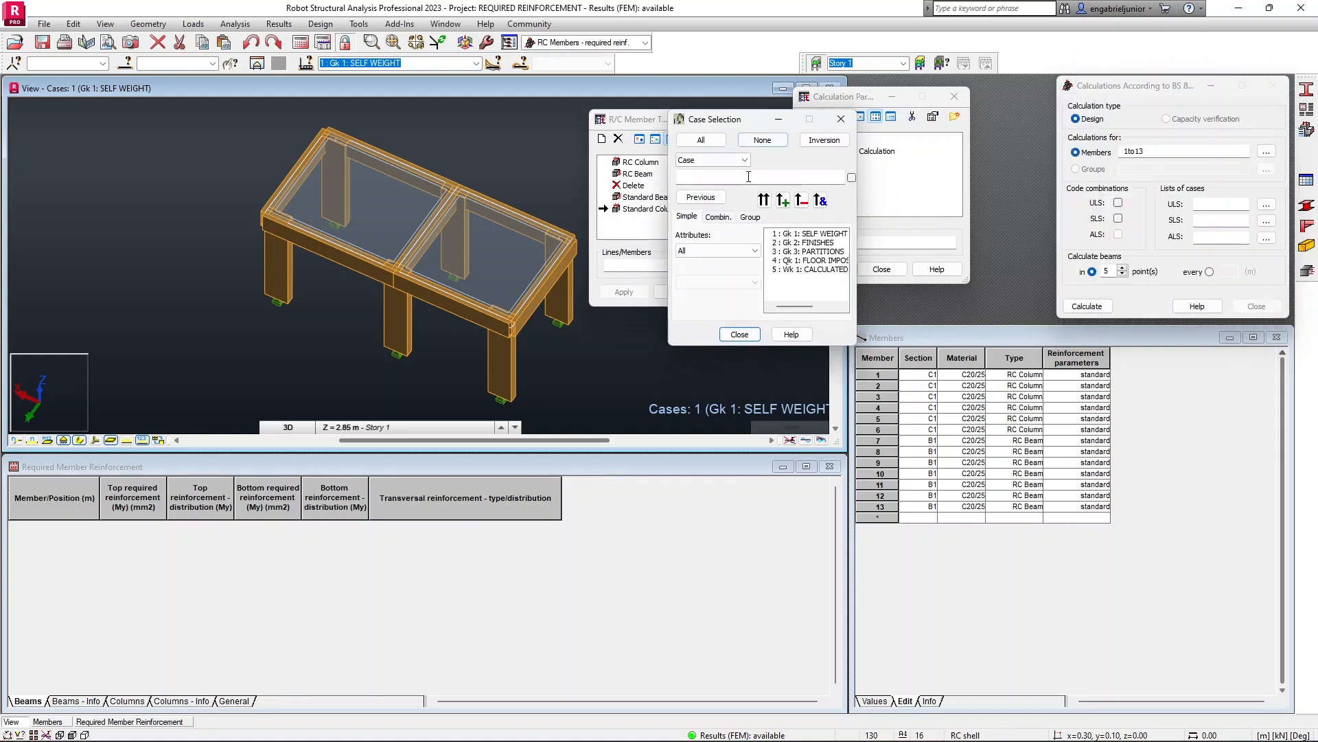
{"action": "left_click", "coordinate": [719, 218]}
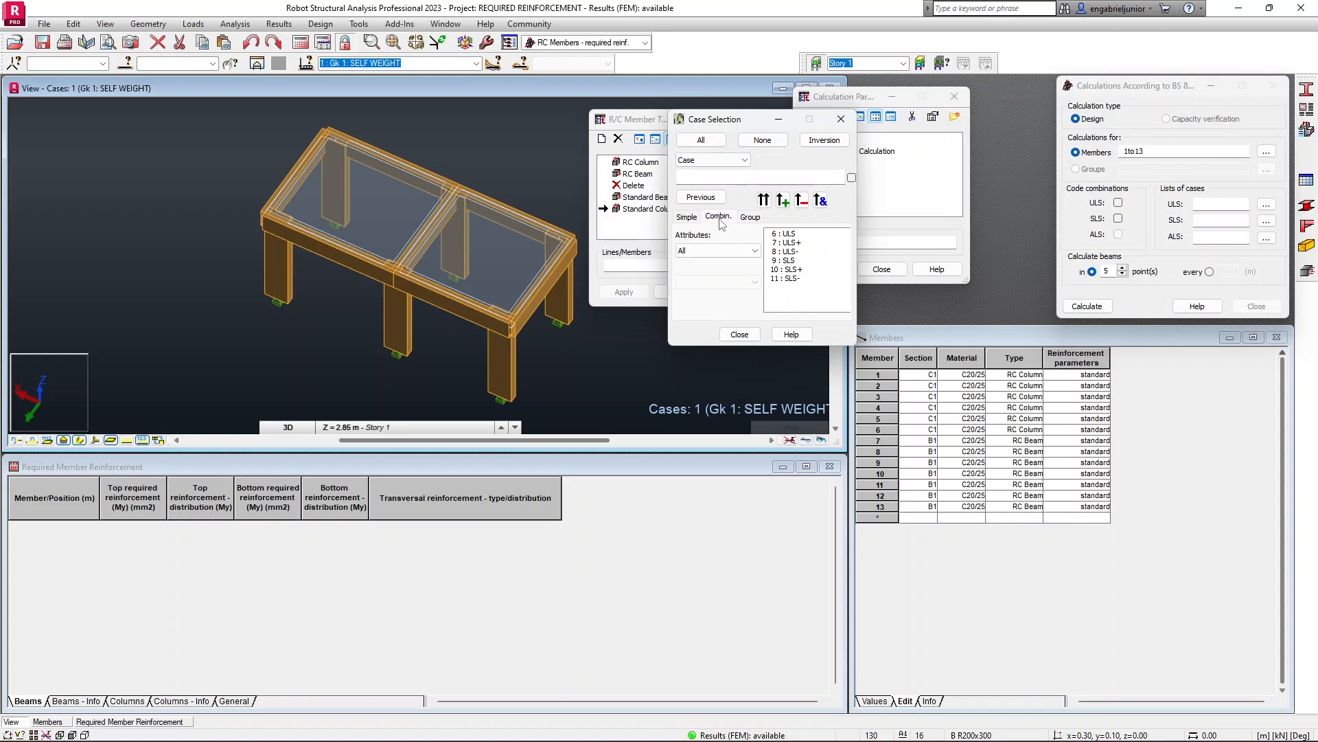
{"action": "left_click", "coordinate": [787, 236]}
{"action": "left_click", "coordinate": [764, 200]}
{"action": "left_click", "coordinate": [739, 335]}
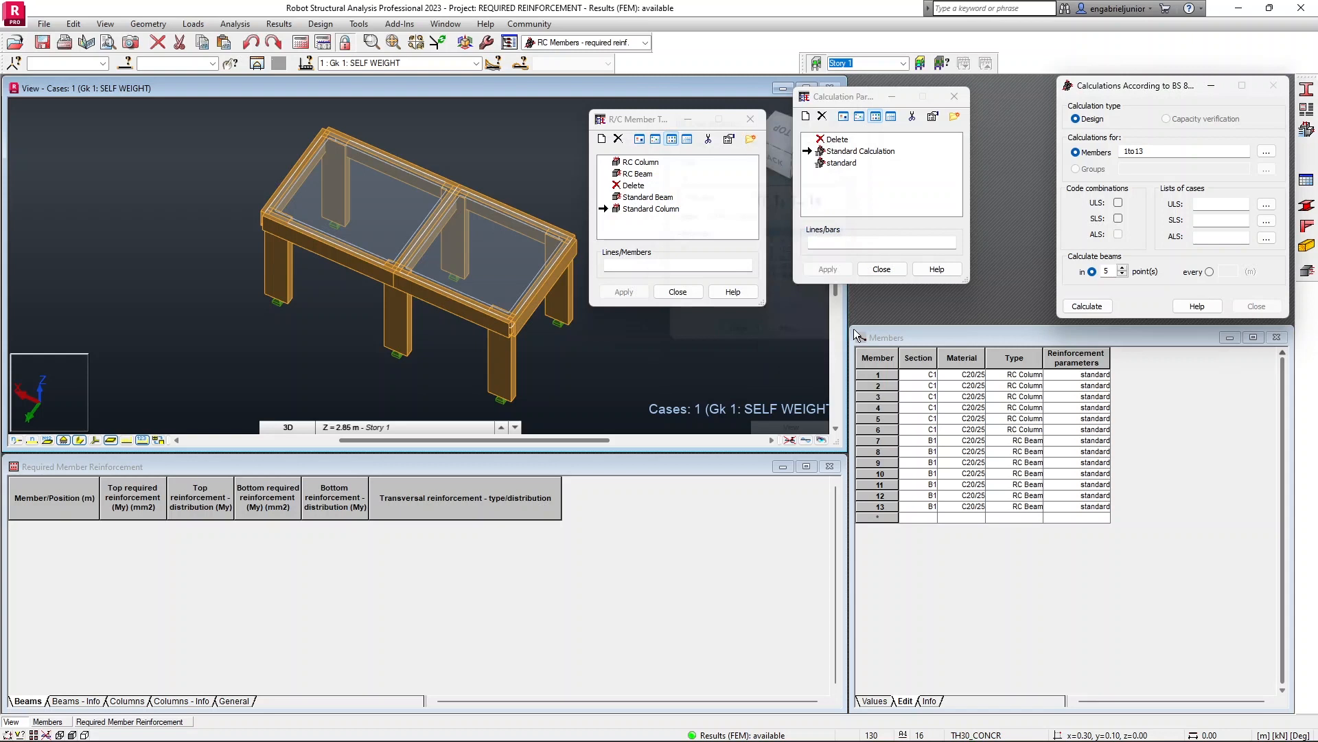
Assign combination 9 : SLS to the SLS case list and calculate the beams in 3 points.
{"action": "left_click", "coordinate": [1266, 220]}
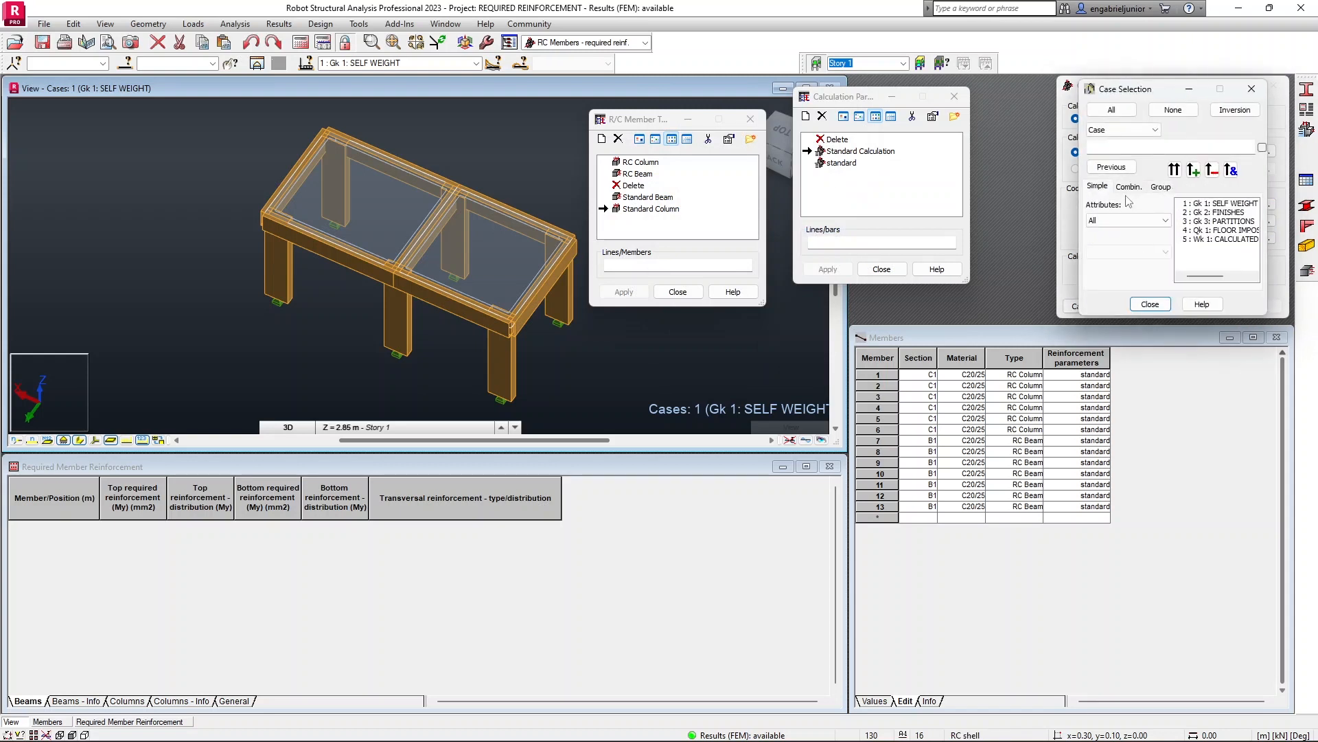
{"action": "left_click", "coordinate": [1130, 187]}
{"action": "left_click", "coordinate": [1198, 230]}
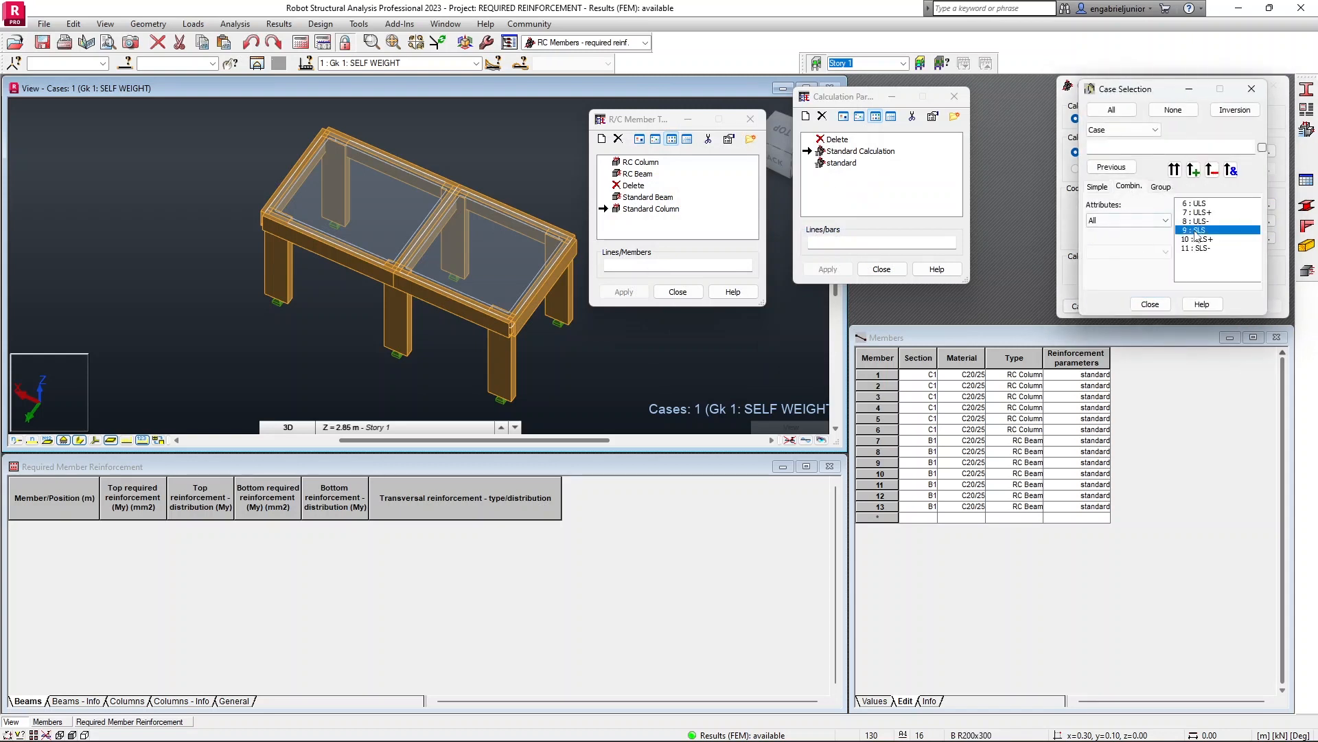
{"action": "left_click", "coordinate": [1174, 169]}
{"action": "left_click", "coordinate": [1151, 304]}
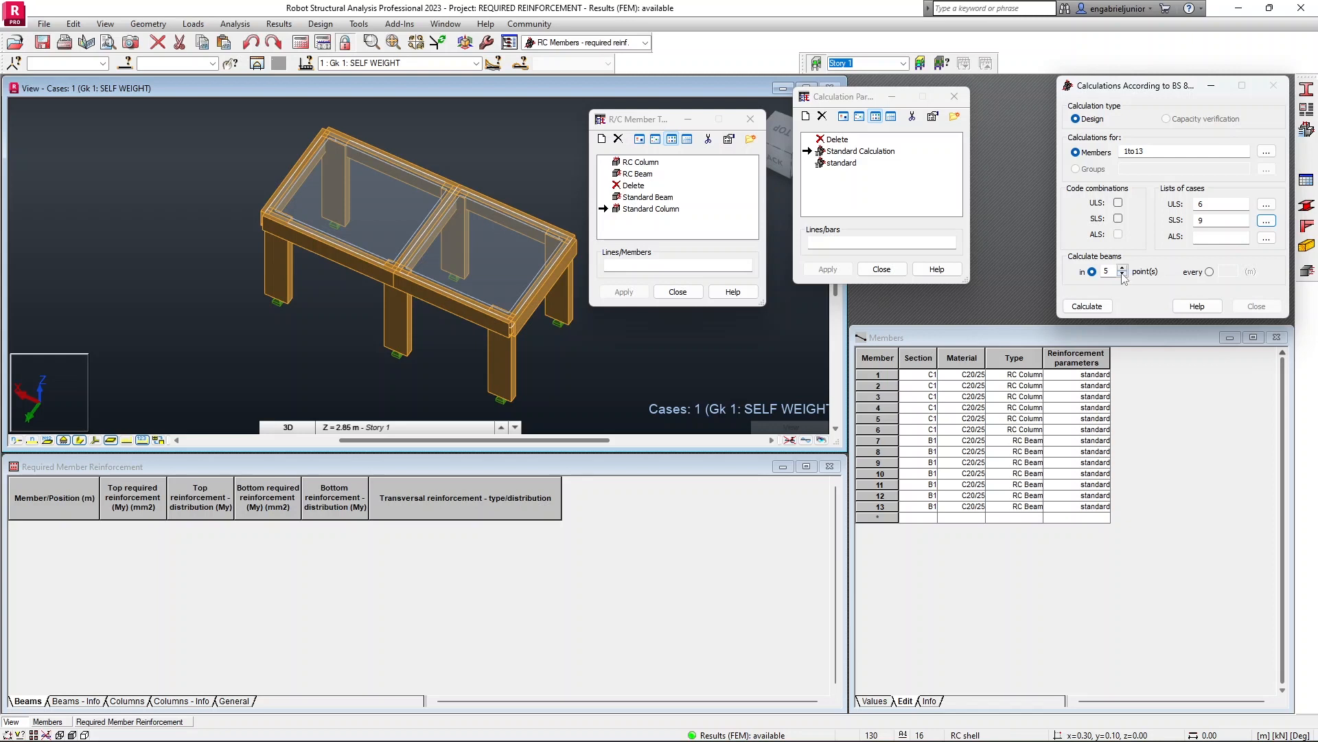
{"action": "left_click", "coordinate": [1123, 274]}
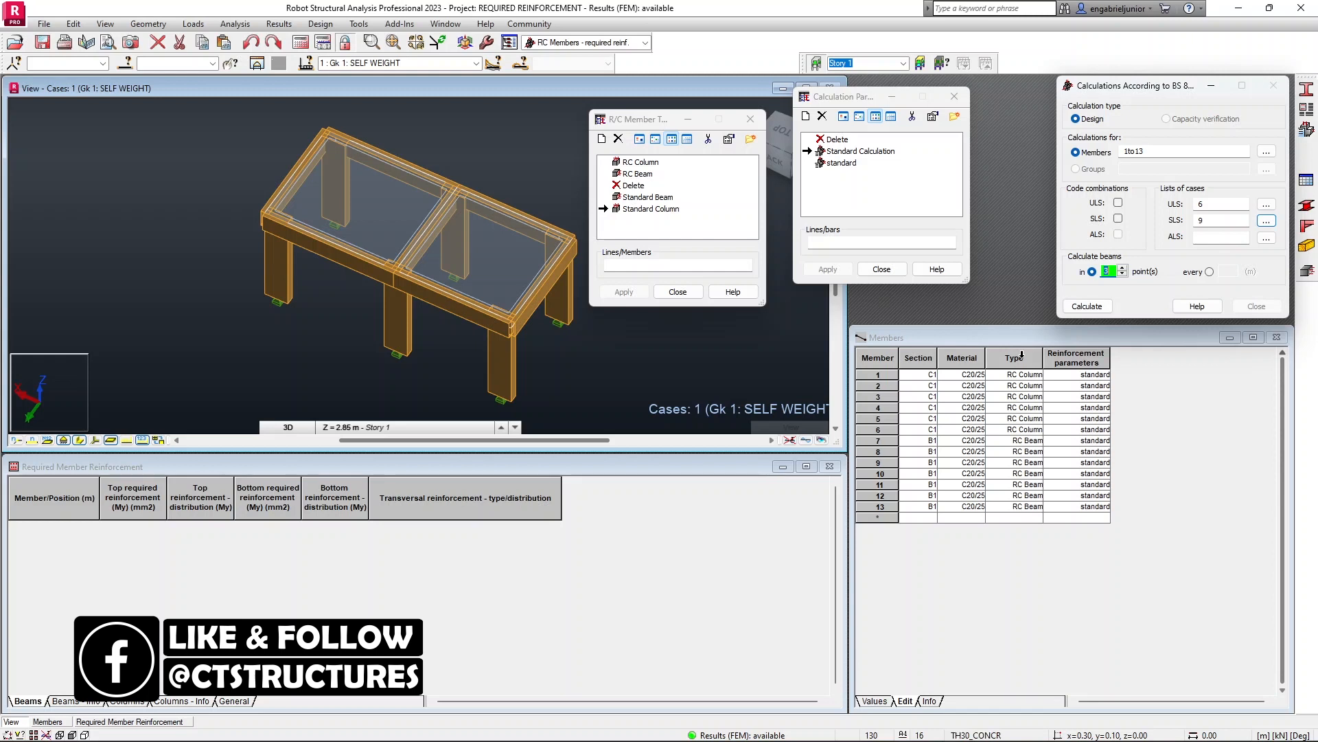
Examine the type, reinforcement parameters and section columns of the Members table, including the section choices for member 1.
{"action": "left_click", "coordinate": [961, 358]}
{"action": "left_click", "coordinate": [1015, 358]}
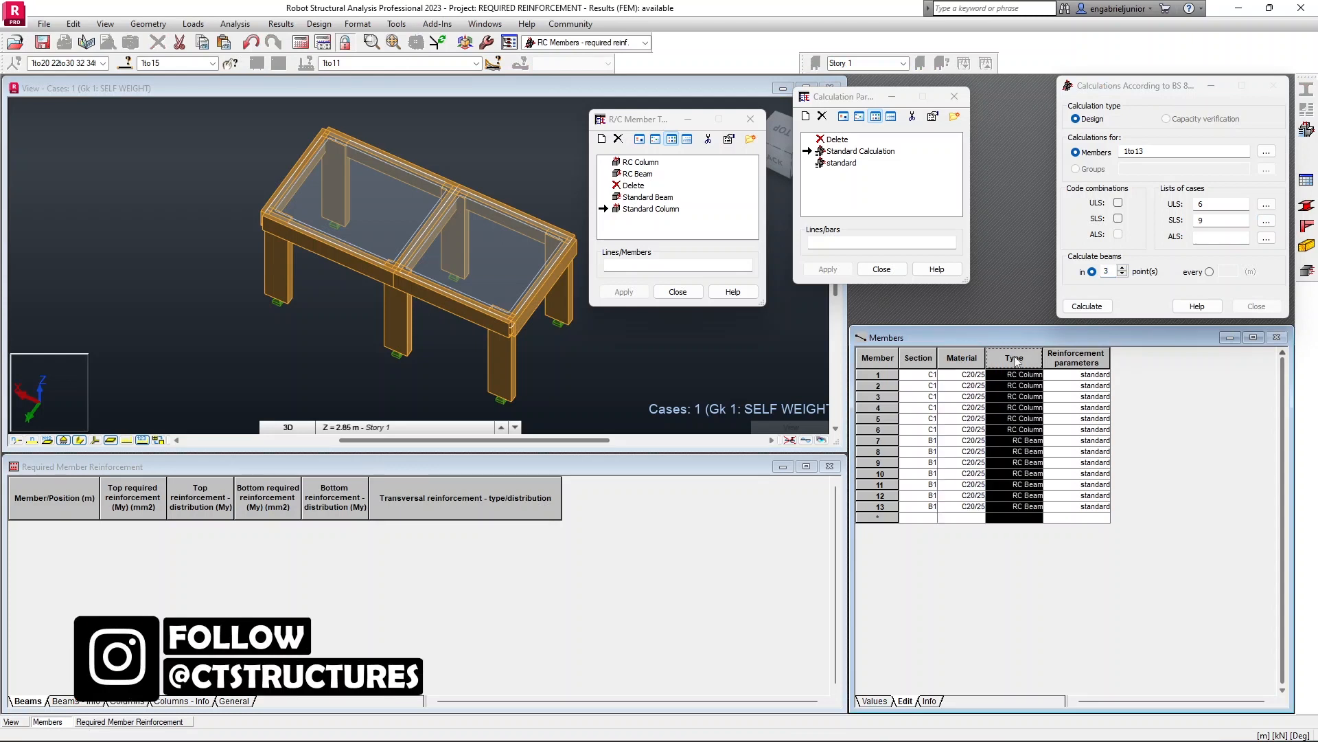
{"action": "left_click", "coordinate": [1069, 354]}
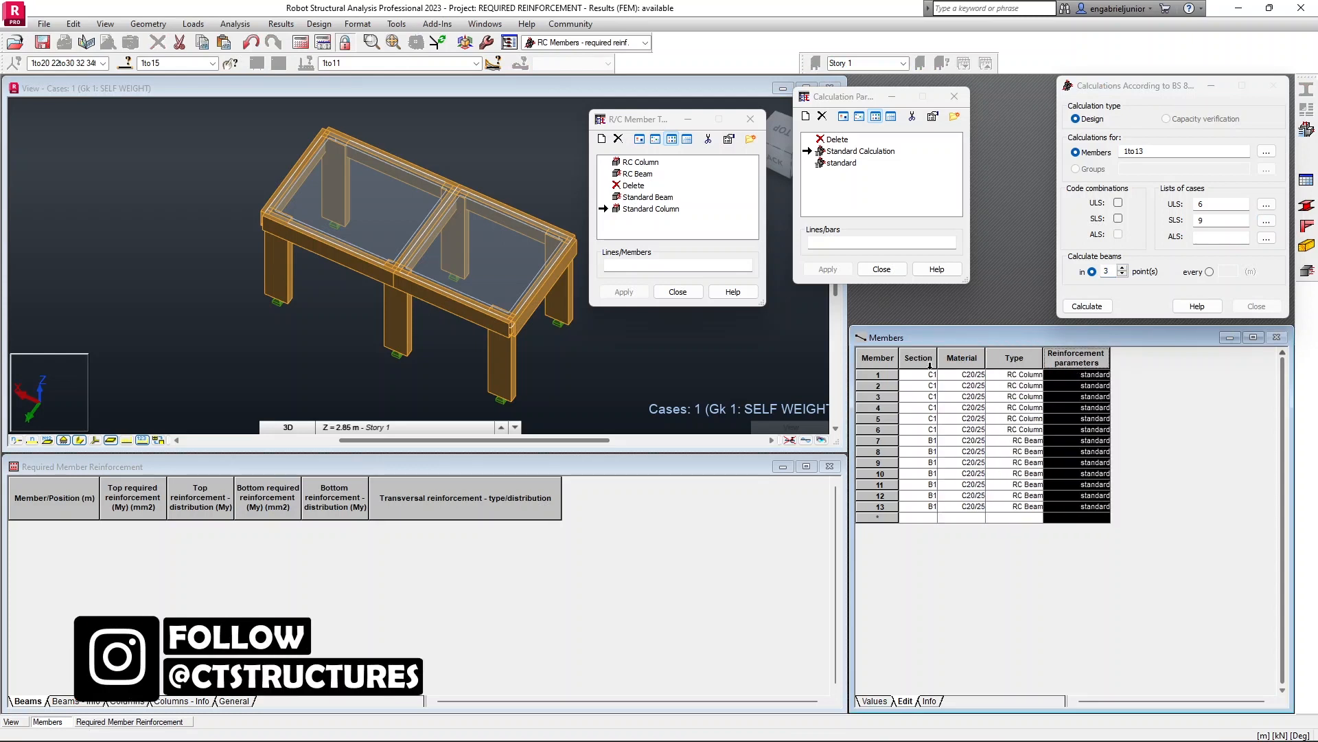
{"action": "left_click", "coordinate": [918, 357]}
{"action": "left_click", "coordinate": [924, 374]}
{"action": "left_click", "coordinate": [932, 374]}
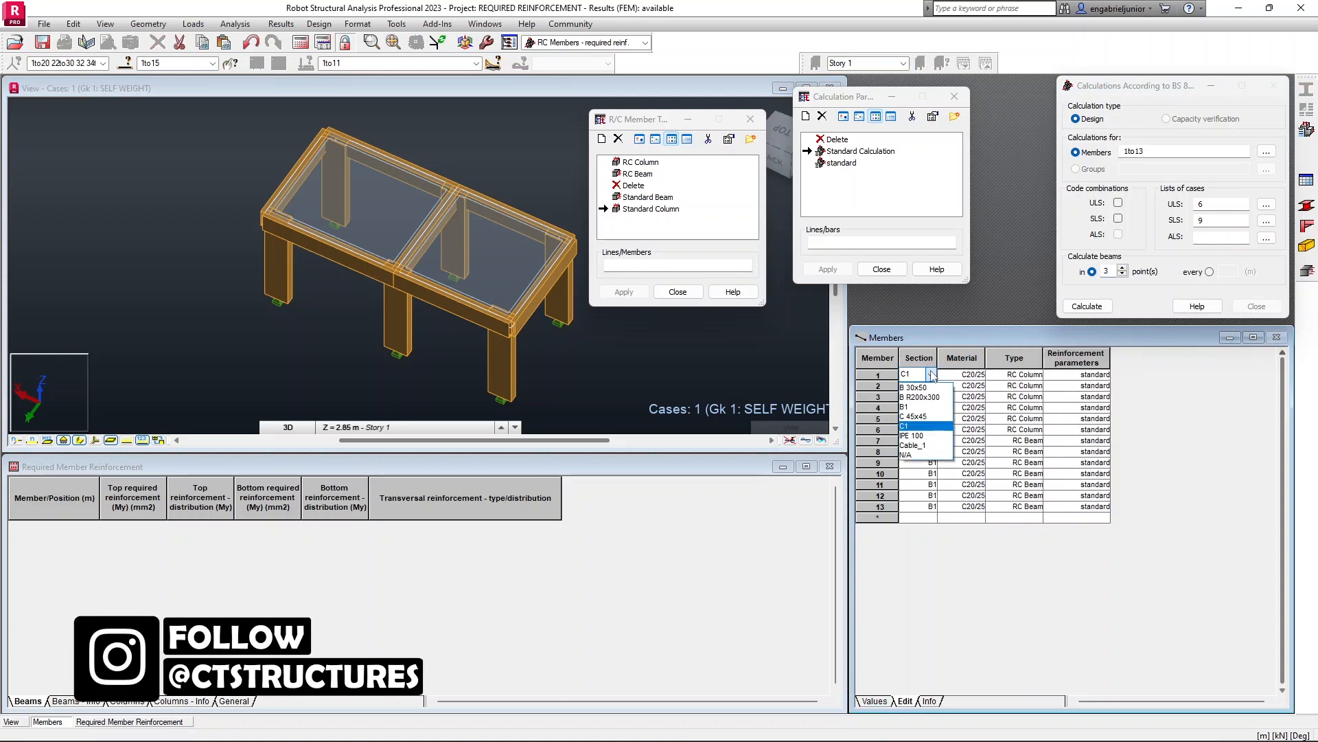
{"action": "left_click", "coordinate": [921, 356]}
{"action": "left_click", "coordinate": [962, 355]}
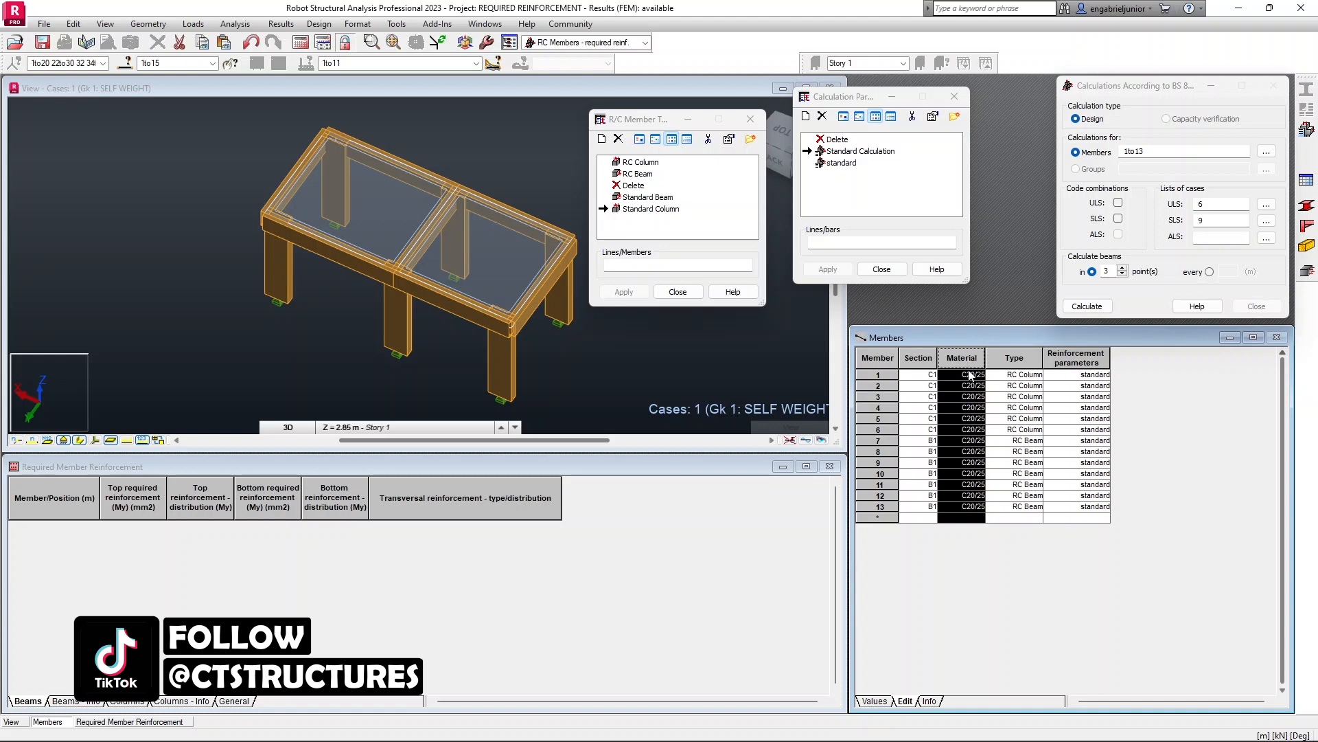
{"action": "right_click", "coordinate": [964, 362]}
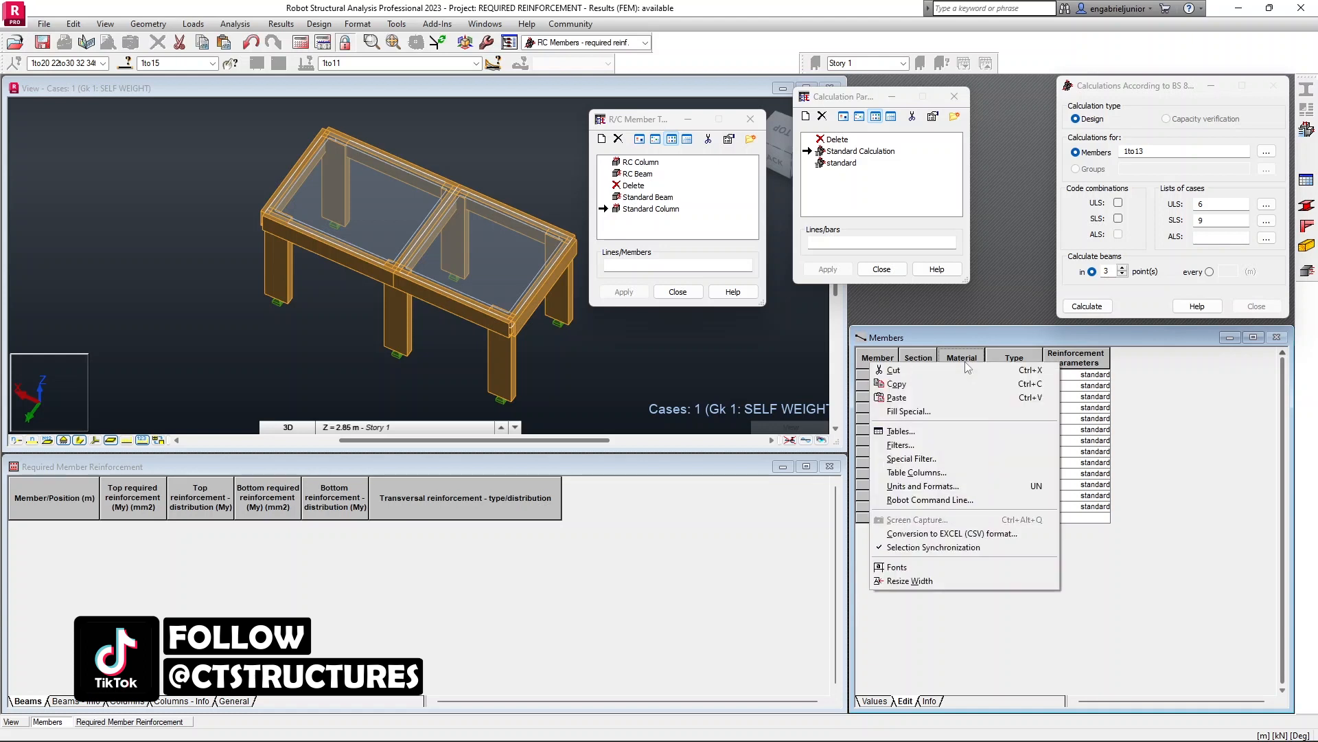
{"action": "left_click", "coordinate": [959, 353]}
{"action": "right_click", "coordinate": [963, 359]}
{"action": "left_click", "coordinate": [966, 357]}
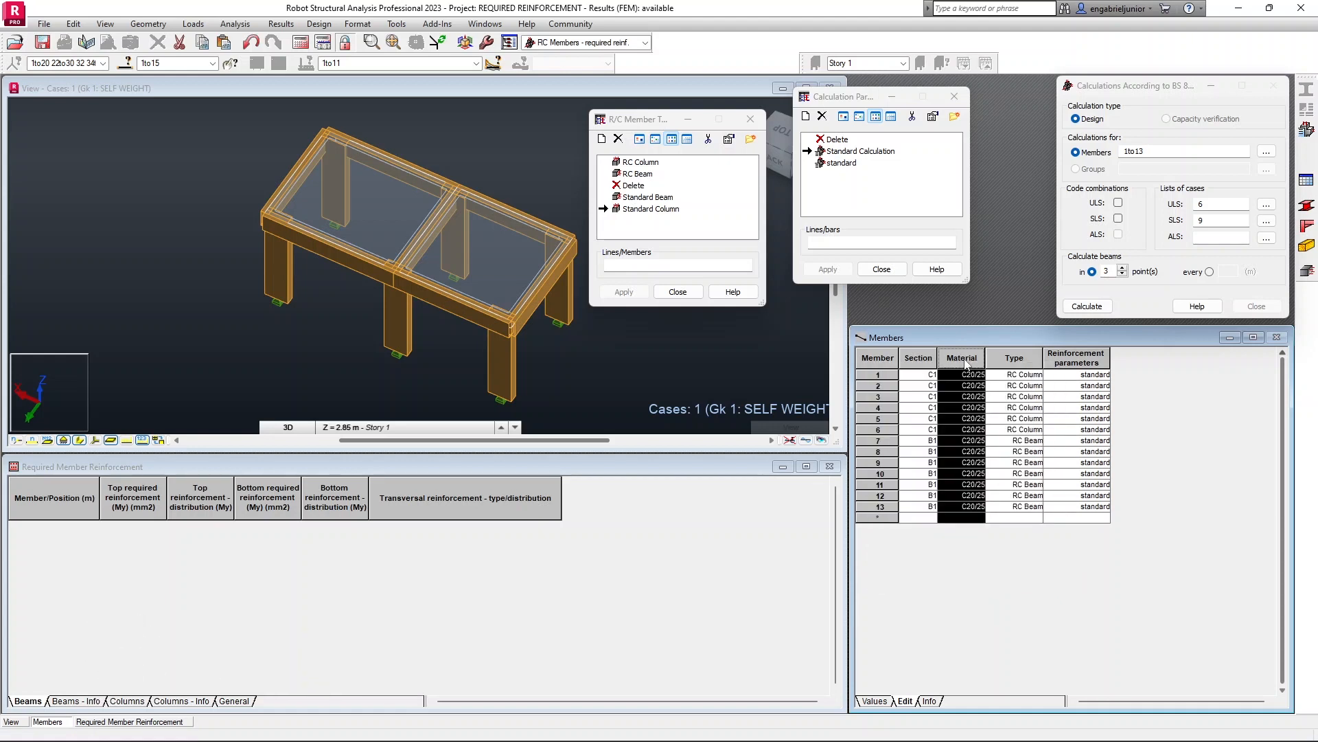
{"action": "left_click", "coordinate": [1000, 359]}
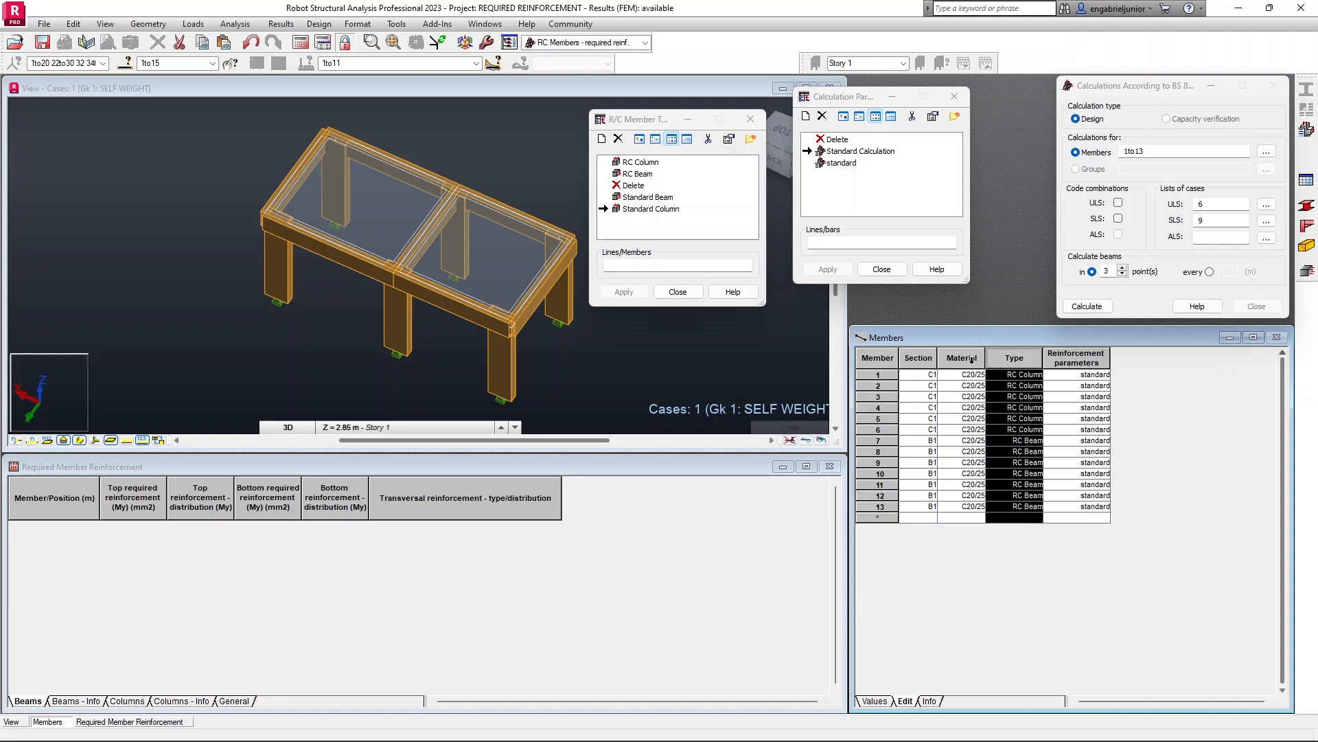
Fill the whole Material column of the Members table with C25 using Fill Special.
{"action": "left_click", "coordinate": [972, 359]}
{"action": "right_click", "coordinate": [975, 366]}
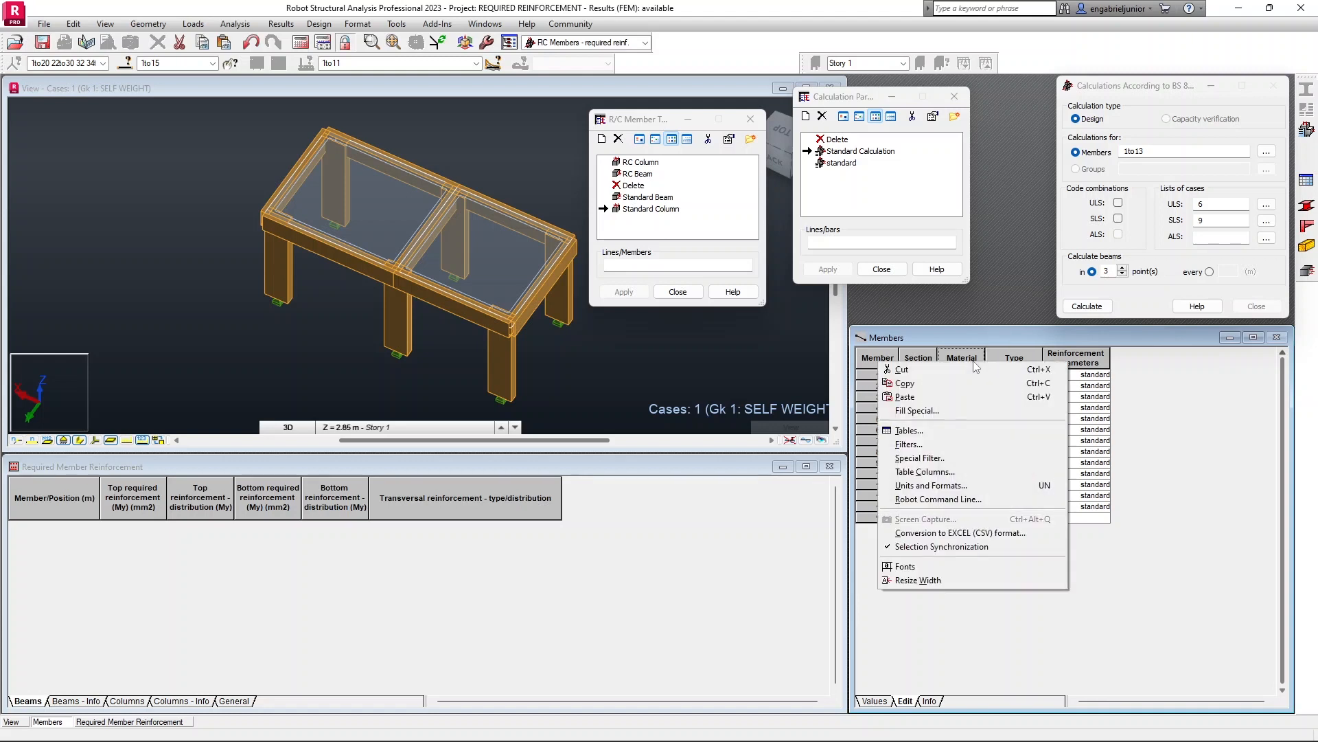
{"action": "left_click", "coordinate": [931, 410]}
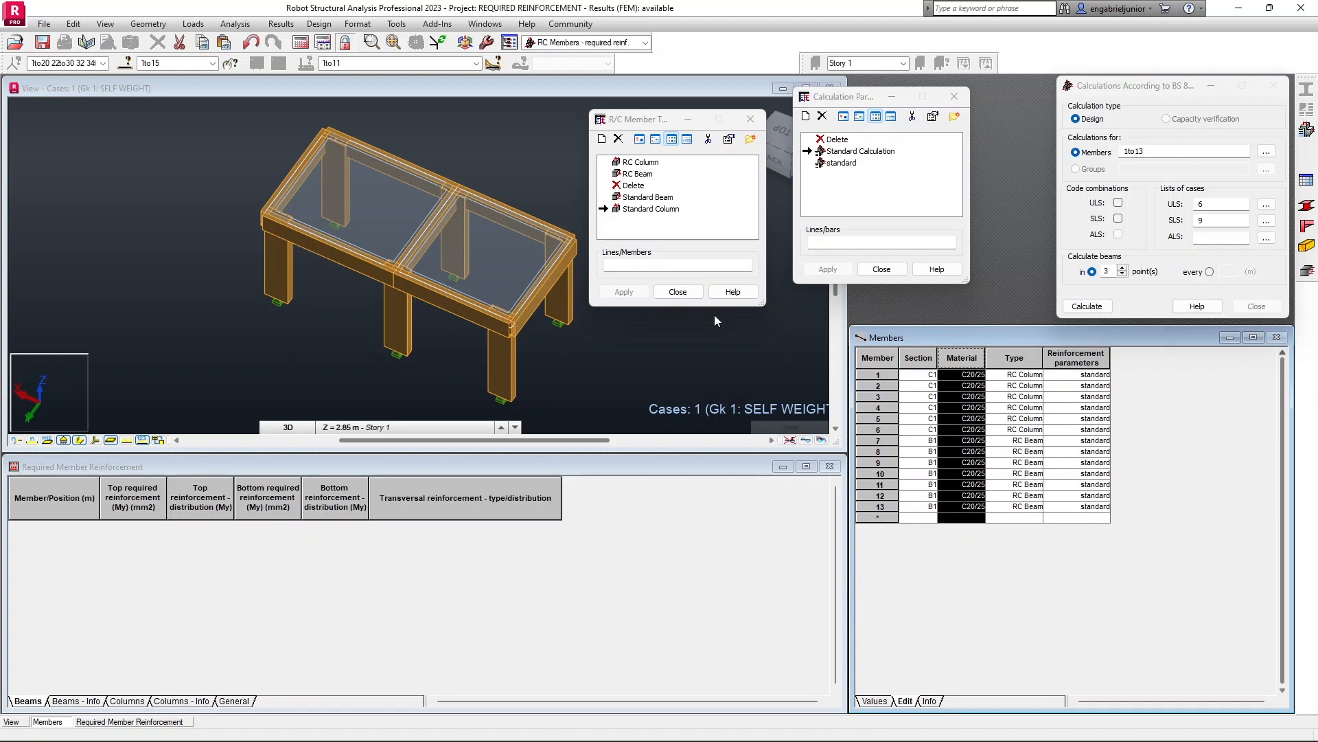
{"action": "left_click", "coordinate": [669, 355]}
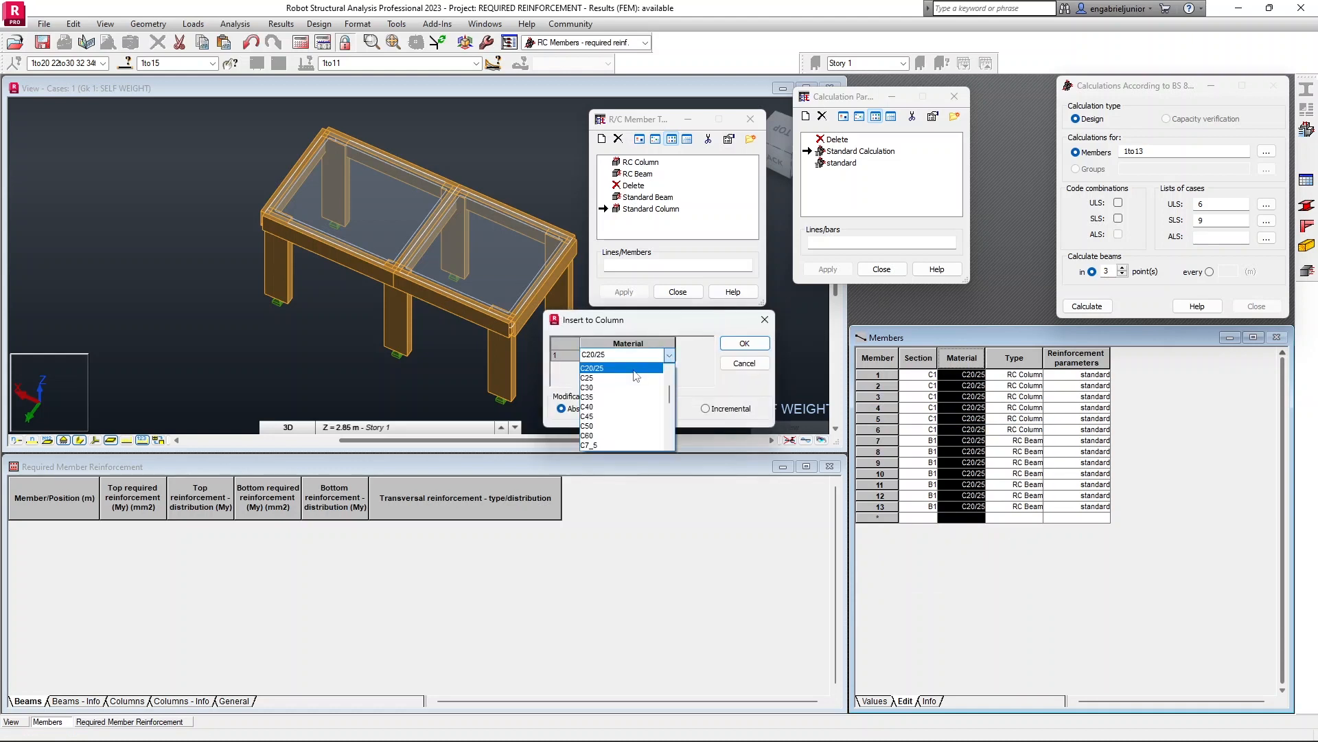
{"action": "left_click", "coordinate": [613, 379]}
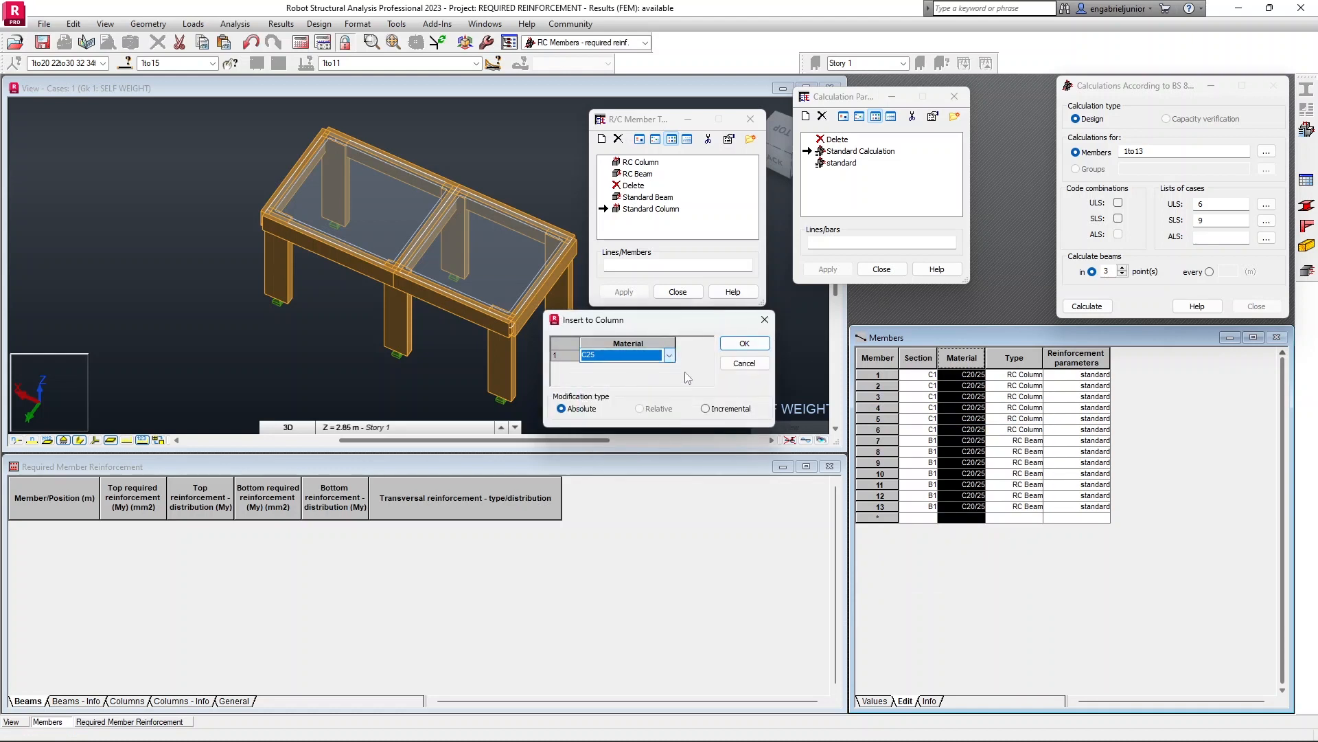
{"action": "left_click", "coordinate": [759, 348]}
{"action": "left_click", "coordinate": [703, 409]}
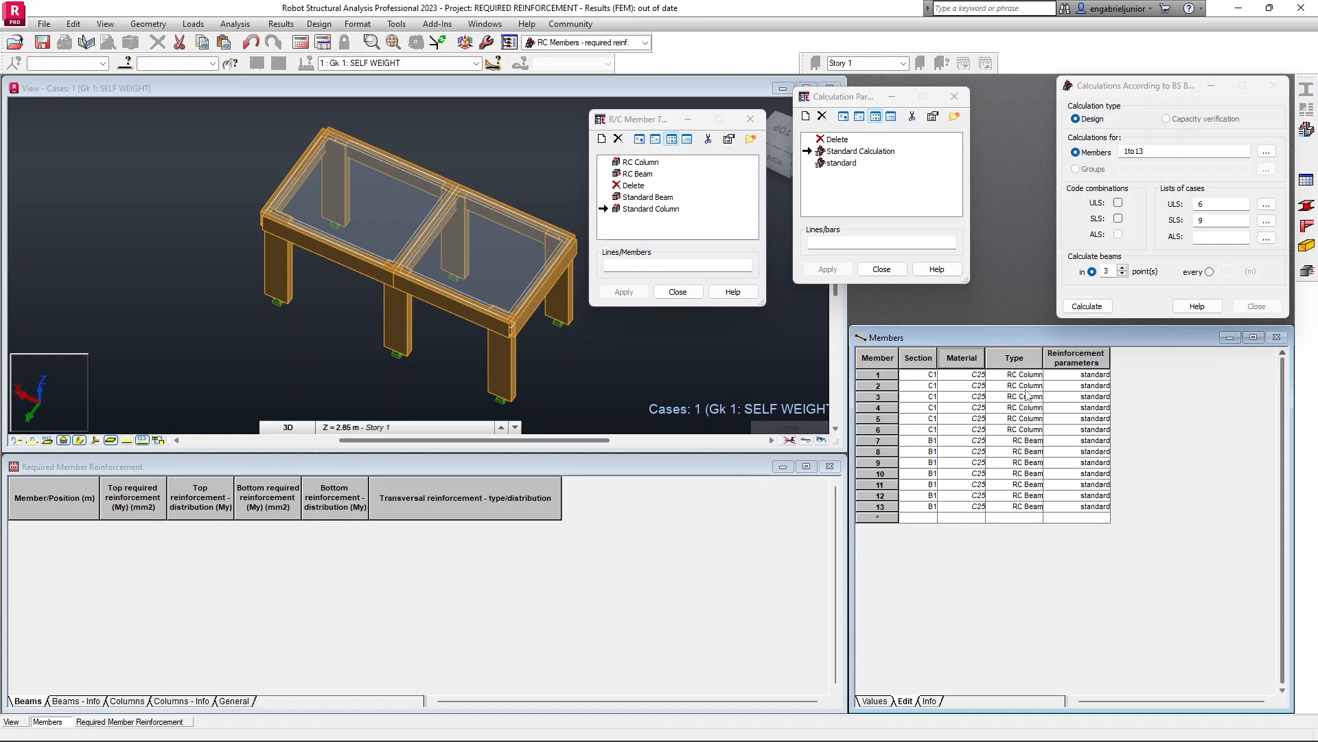
Set the type of members 1 to 3 to Standard Column in the Members table.
{"action": "left_click", "coordinate": [1029, 375]}
{"action": "left_click", "coordinate": [1036, 375]}
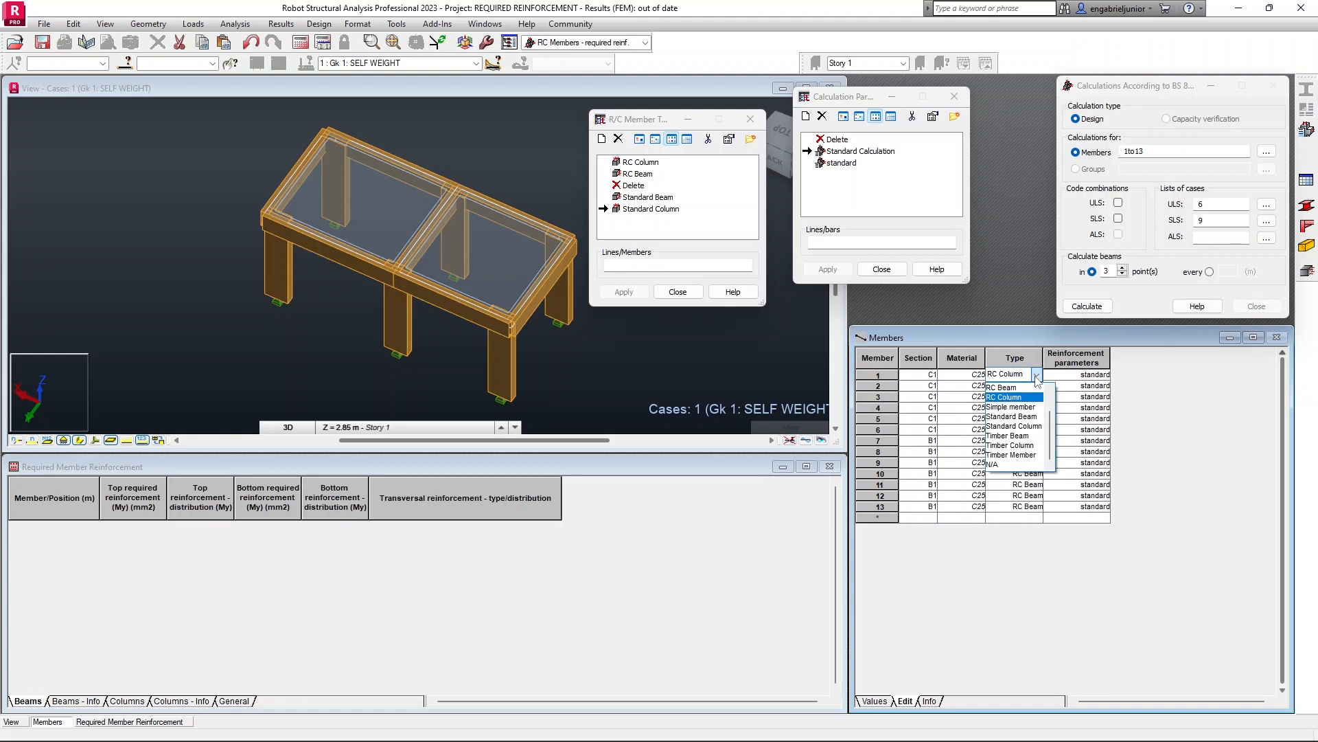
{"action": "left_click", "coordinate": [1034, 425]}
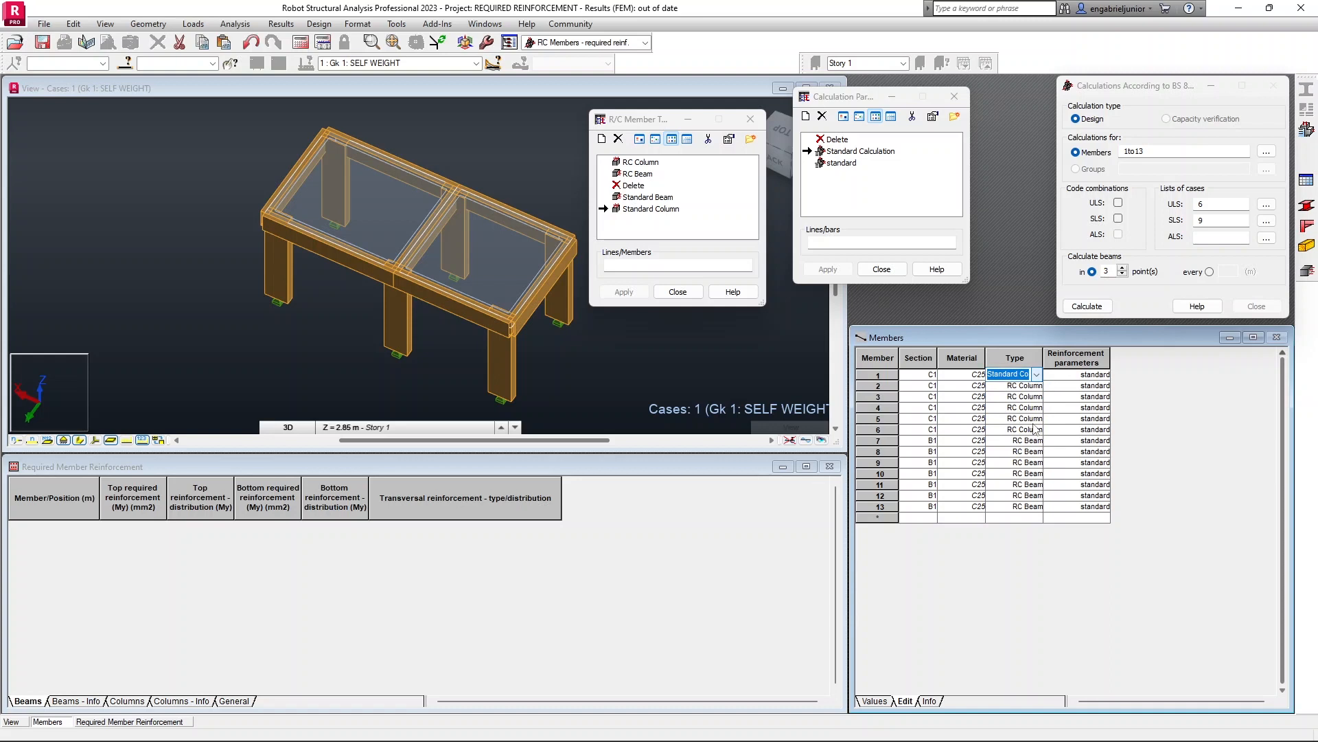
{"action": "left_click", "coordinate": [1027, 385]}
{"action": "left_click", "coordinate": [1037, 385]}
{"action": "left_click", "coordinate": [1034, 437]}
{"action": "left_click", "coordinate": [1027, 396]}
{"action": "left_click", "coordinate": [1037, 396]}
{"action": "left_click", "coordinate": [1034, 448]}
Set the type of members 4 to 6 to Standard Column in the Members table.
{"action": "left_click", "coordinate": [1026, 407]}
{"action": "left_click", "coordinate": [1037, 407]}
{"action": "left_click", "coordinate": [1035, 459]}
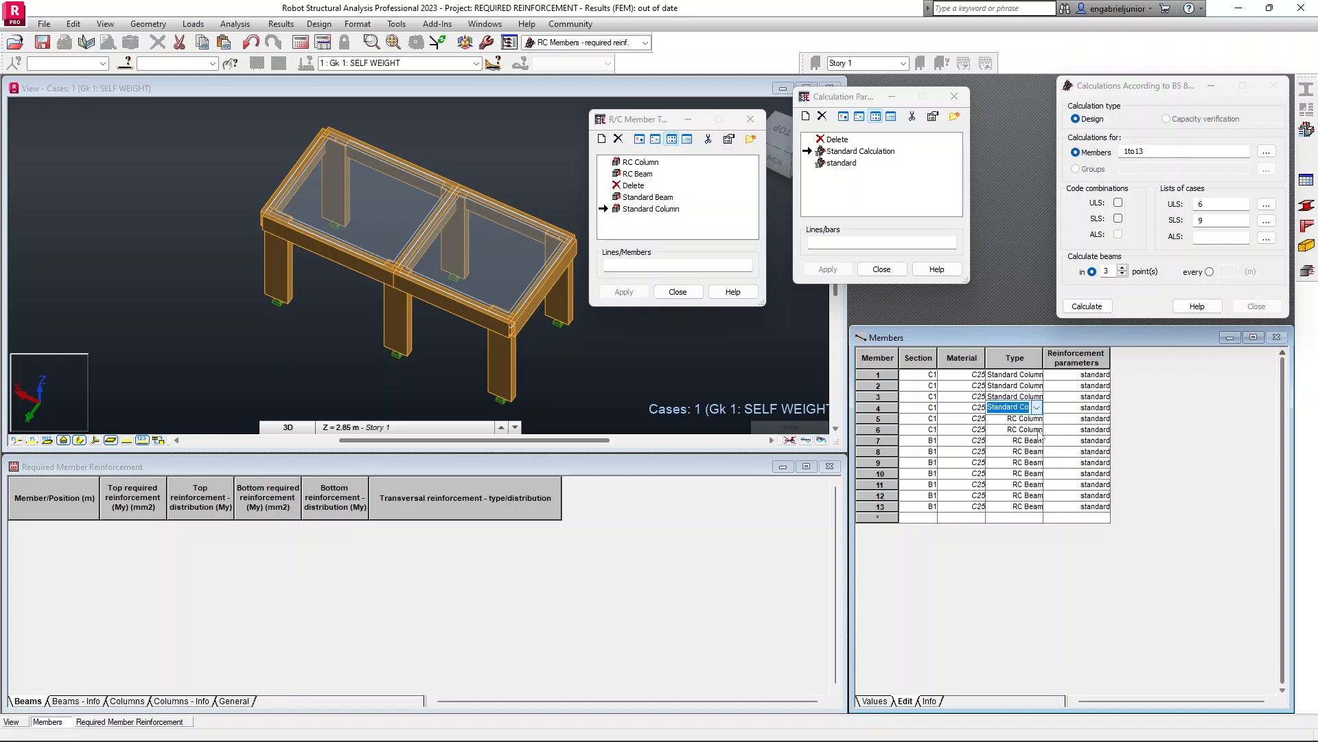
{"action": "left_click", "coordinate": [1026, 418]}
{"action": "left_click", "coordinate": [1037, 419]}
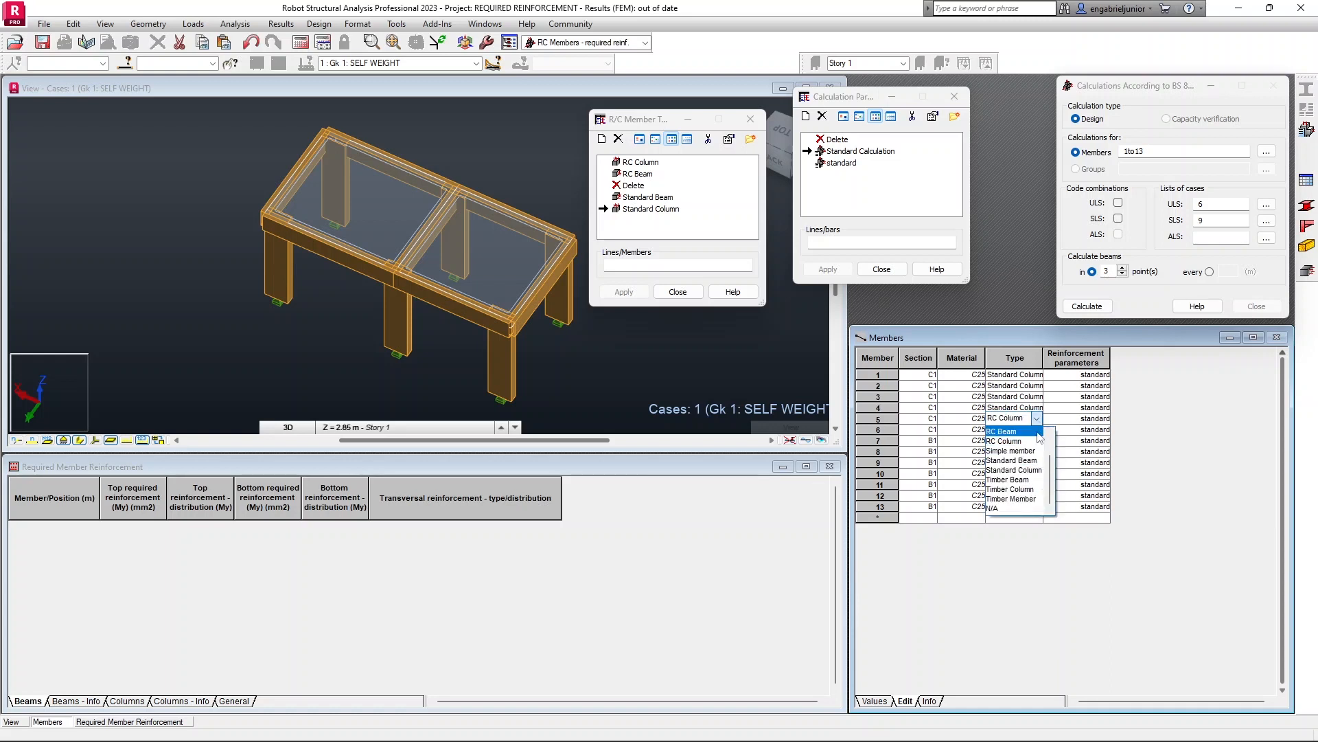
{"action": "left_click", "coordinate": [1035, 470]}
{"action": "left_click", "coordinate": [1026, 429]}
{"action": "left_click", "coordinate": [1037, 429]}
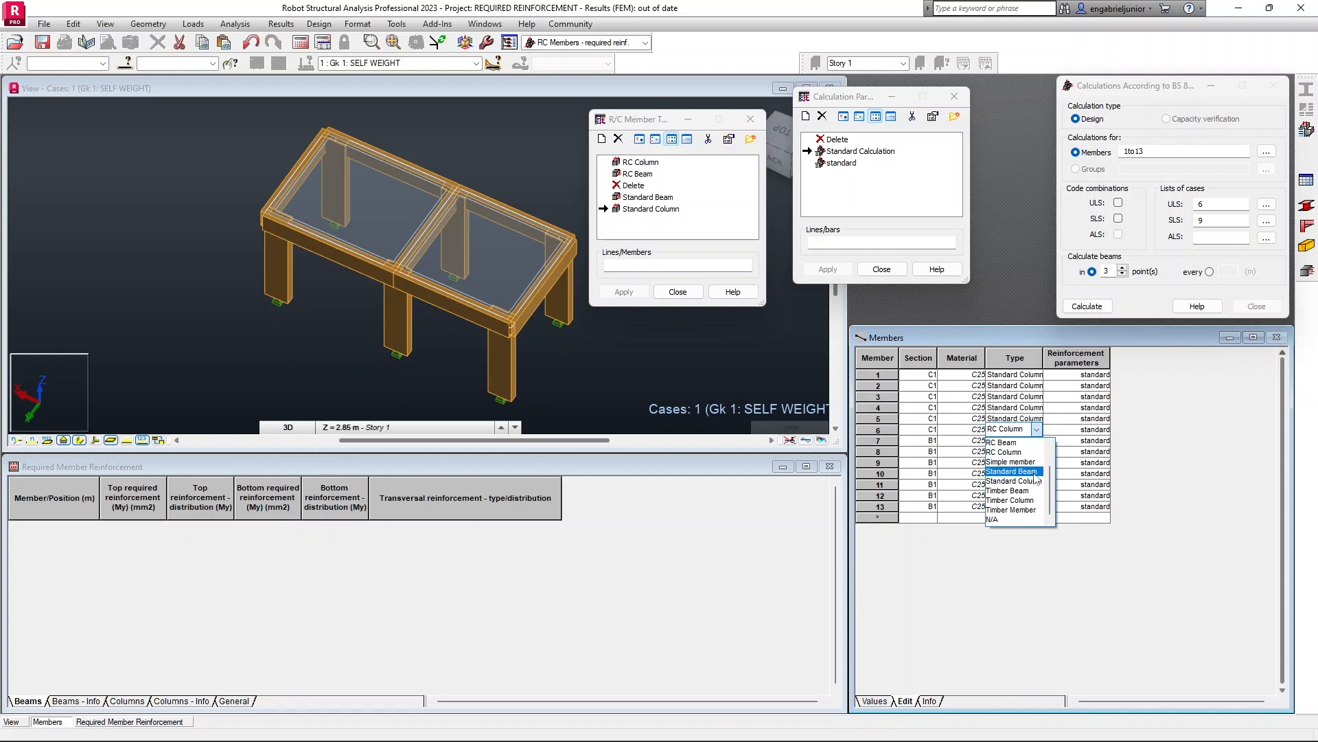
{"action": "left_click", "coordinate": [1035, 480]}
Set the type of members 7 to 9 to Standard Beam in the Members table.
{"action": "left_click", "coordinate": [1031, 441]}
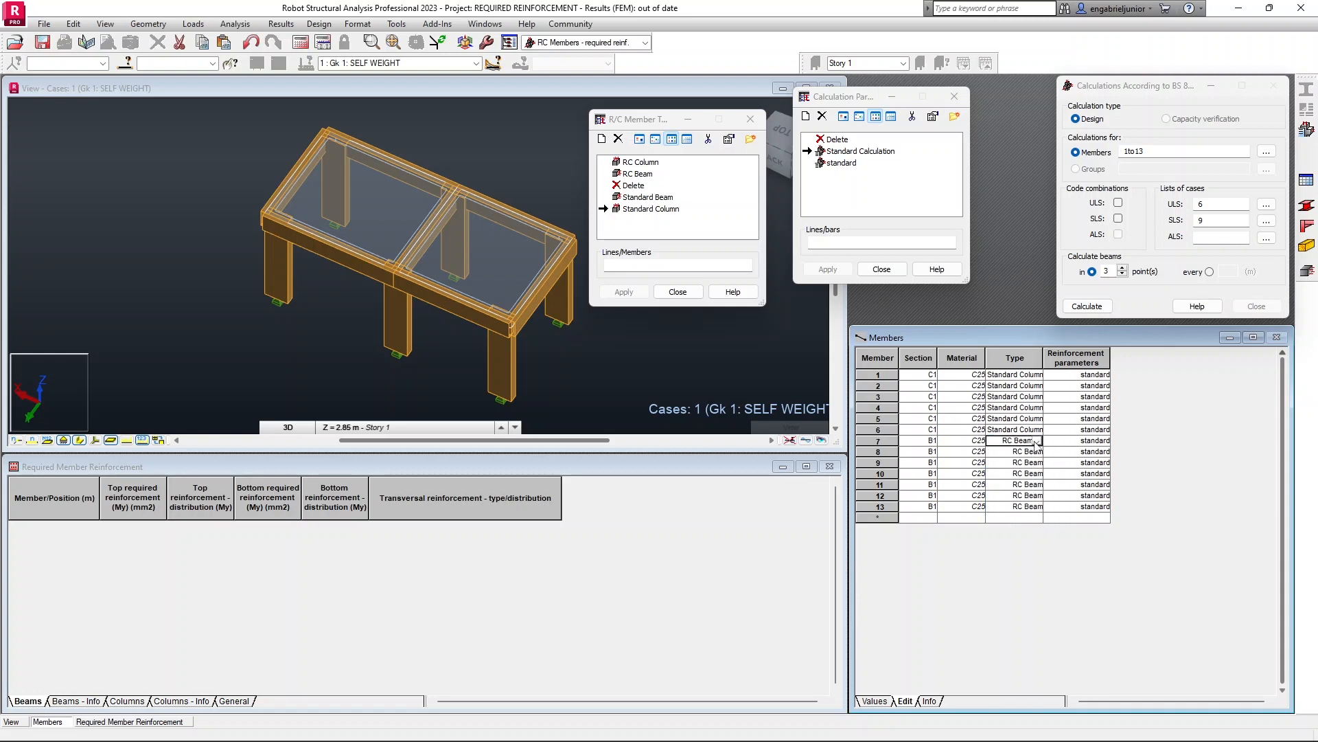
{"action": "left_click", "coordinate": [1036, 441]}
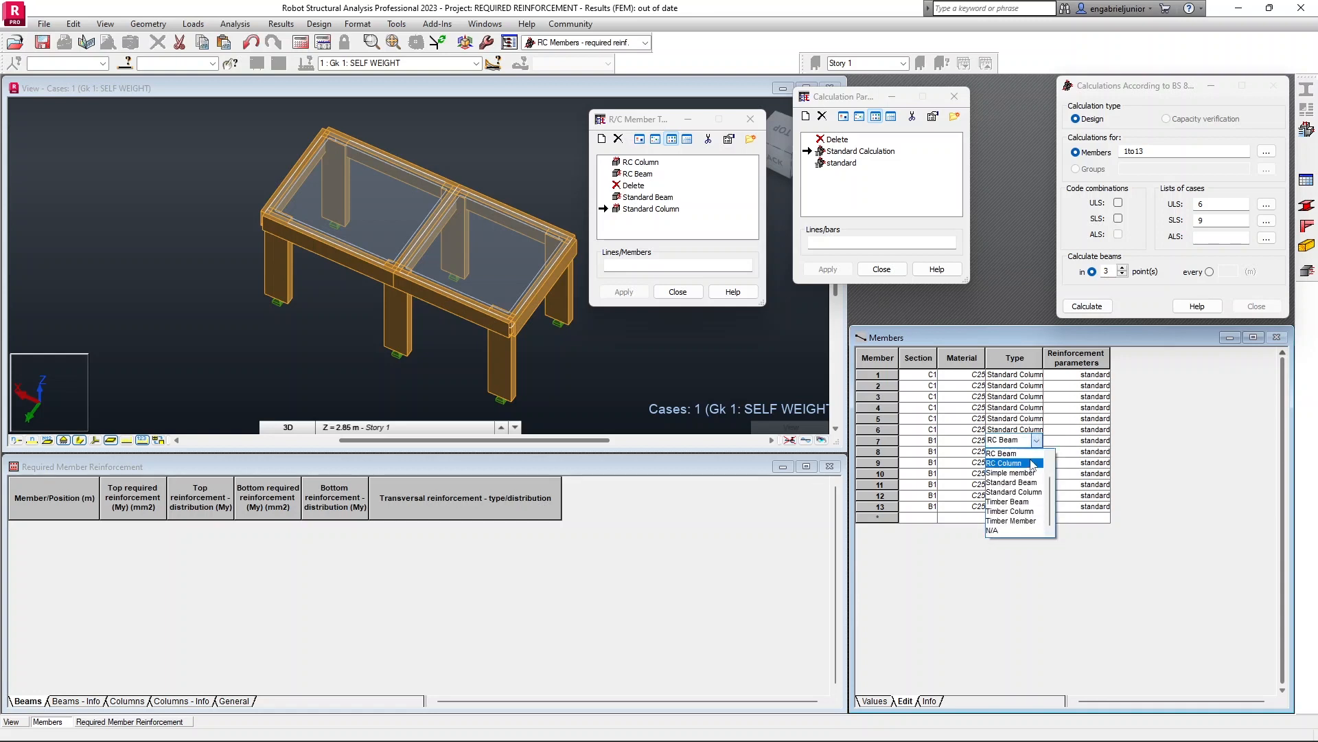
{"action": "left_click", "coordinate": [1032, 483]}
{"action": "left_click", "coordinate": [1026, 451]}
{"action": "left_click", "coordinate": [1037, 451]}
{"action": "left_click", "coordinate": [1032, 494]}
{"action": "left_click", "coordinate": [1027, 462]}
{"action": "left_click", "coordinate": [1036, 462]}
{"action": "left_click", "coordinate": [1036, 505]}
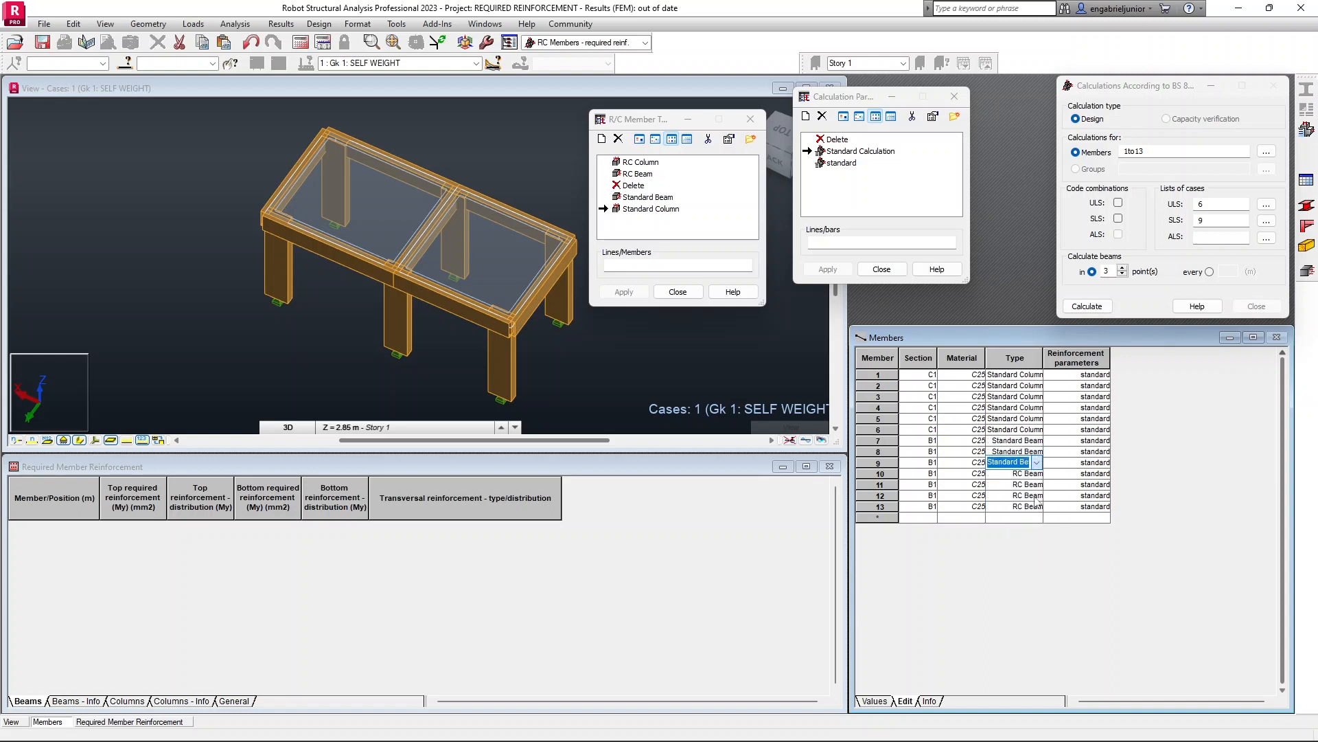
Set the type of members 10 and 11 to Standard Beam in the Members table.
{"action": "left_click", "coordinate": [1035, 475]}
{"action": "left_click", "coordinate": [1038, 475]}
{"action": "left_click", "coordinate": [1036, 509]}
{"action": "left_click", "coordinate": [1038, 474]}
{"action": "left_click", "coordinate": [1037, 512]}
{"action": "left_click", "coordinate": [1035, 484]}
{"action": "left_click", "coordinate": [1037, 484]}
{"action": "left_click", "coordinate": [1012, 526]}
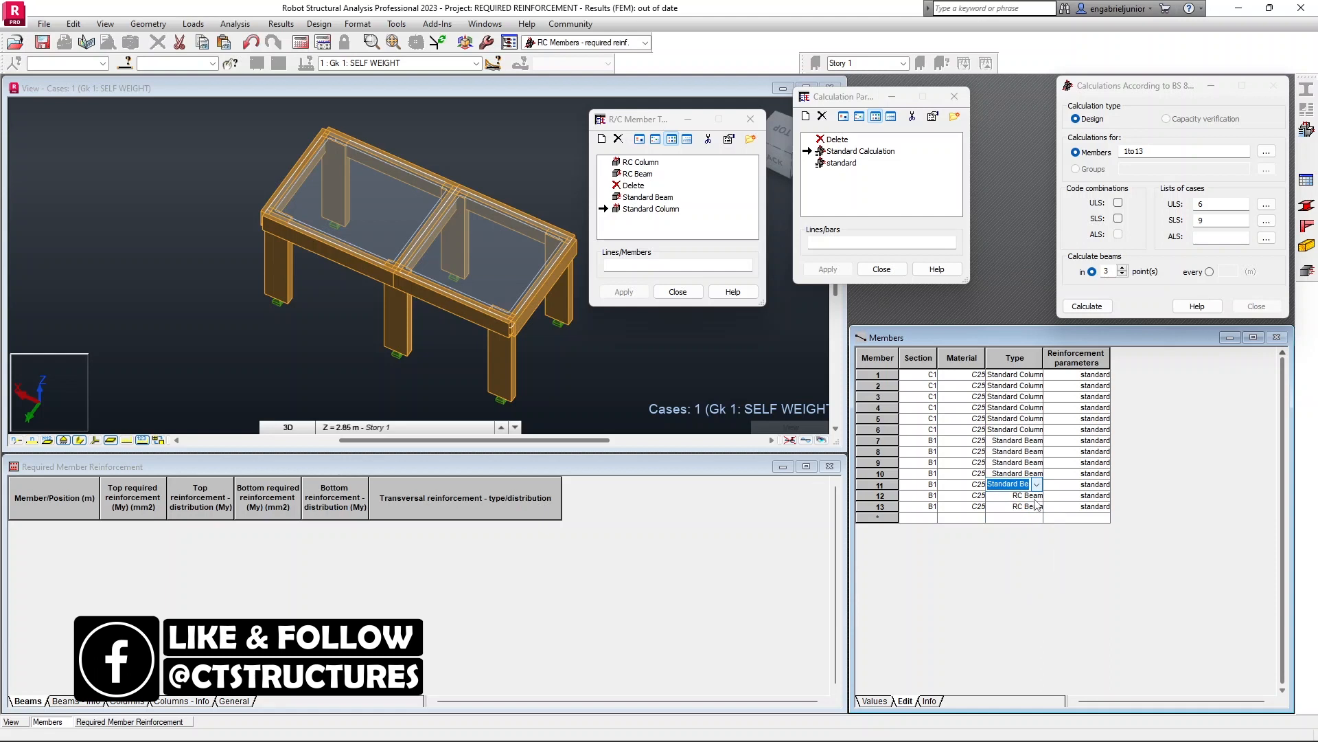
Set the type of members 12 and 13 to Standard Beam in the Members table.
{"action": "left_click", "coordinate": [1035, 495]}
{"action": "left_click", "coordinate": [1037, 495]}
{"action": "left_click", "coordinate": [1033, 537]}
{"action": "left_click", "coordinate": [1037, 508]}
{"action": "left_click", "coordinate": [1015, 548]}
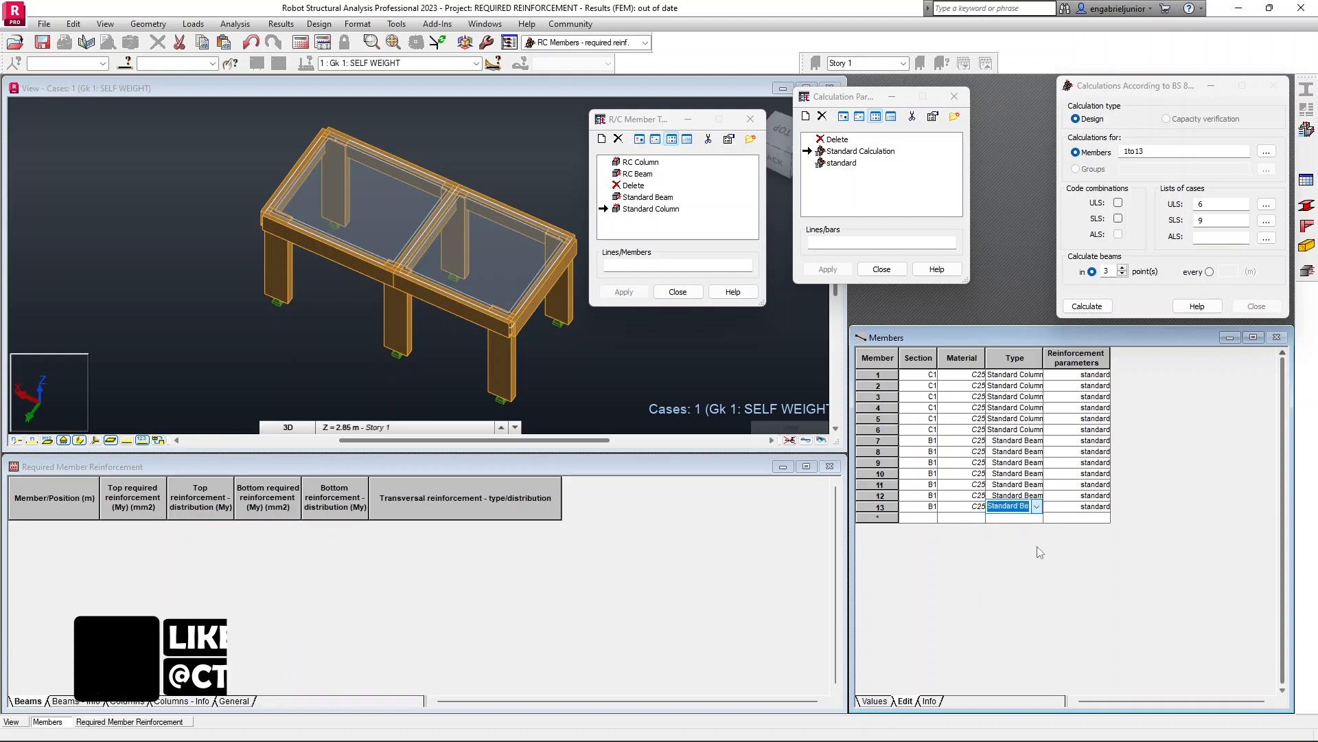
Fill the reinforcement parameters column for all members with Standard Calculation using Fill Special.
{"action": "left_click", "coordinate": [1099, 363]}
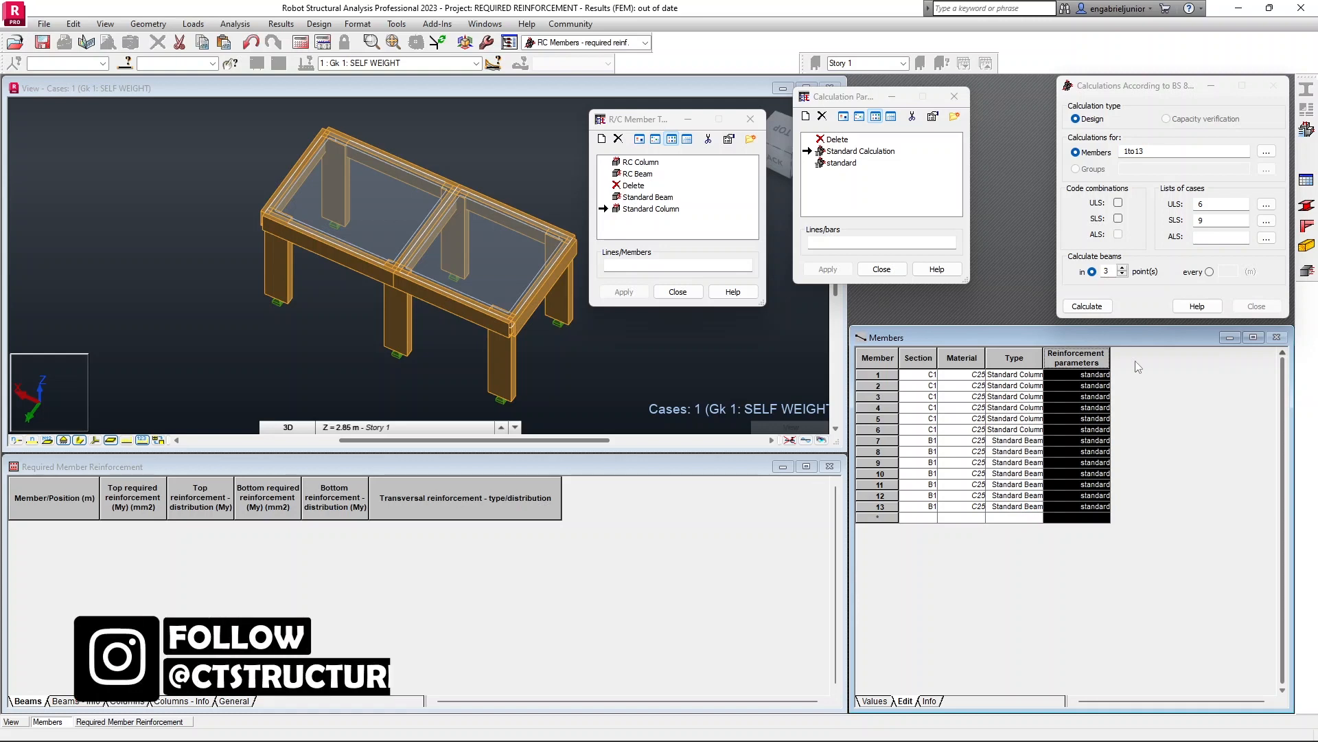
{"action": "left_click", "coordinate": [844, 153]}
{"action": "right_click", "coordinate": [1080, 360]}
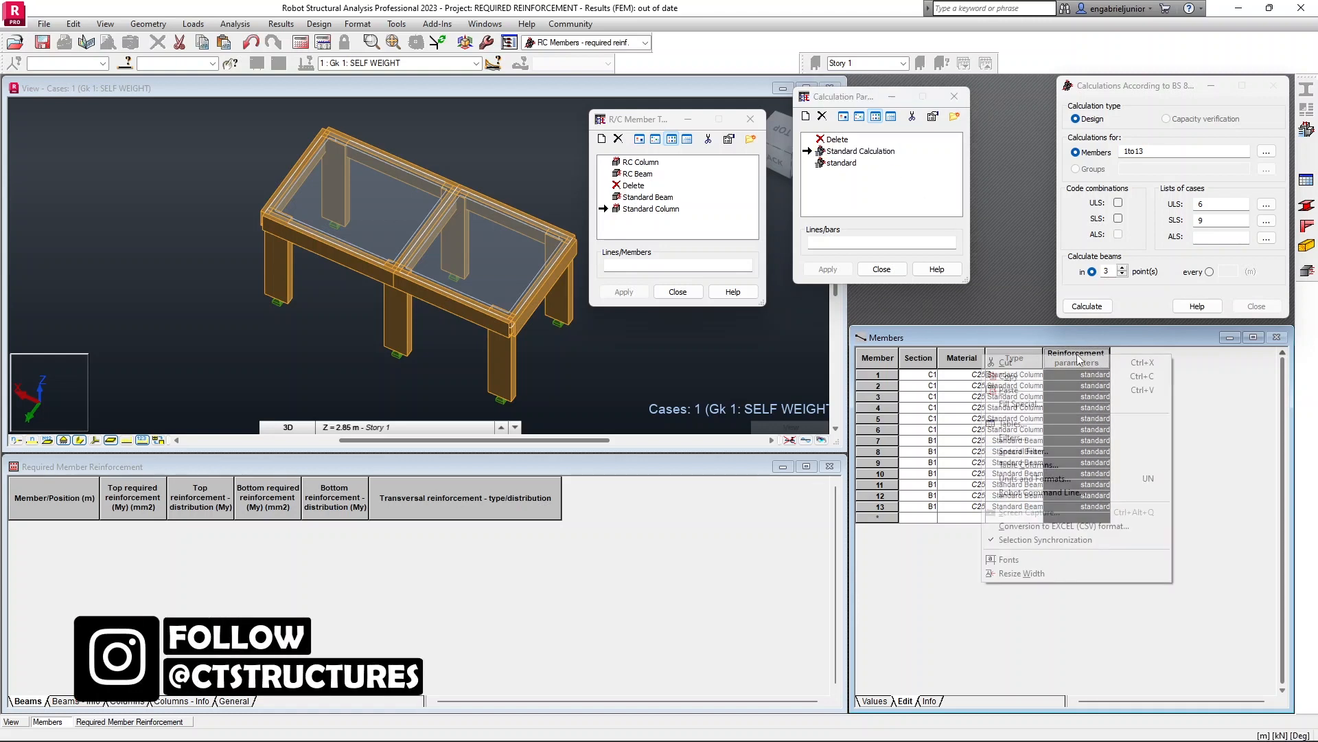
{"action": "left_click", "coordinate": [1017, 407]}
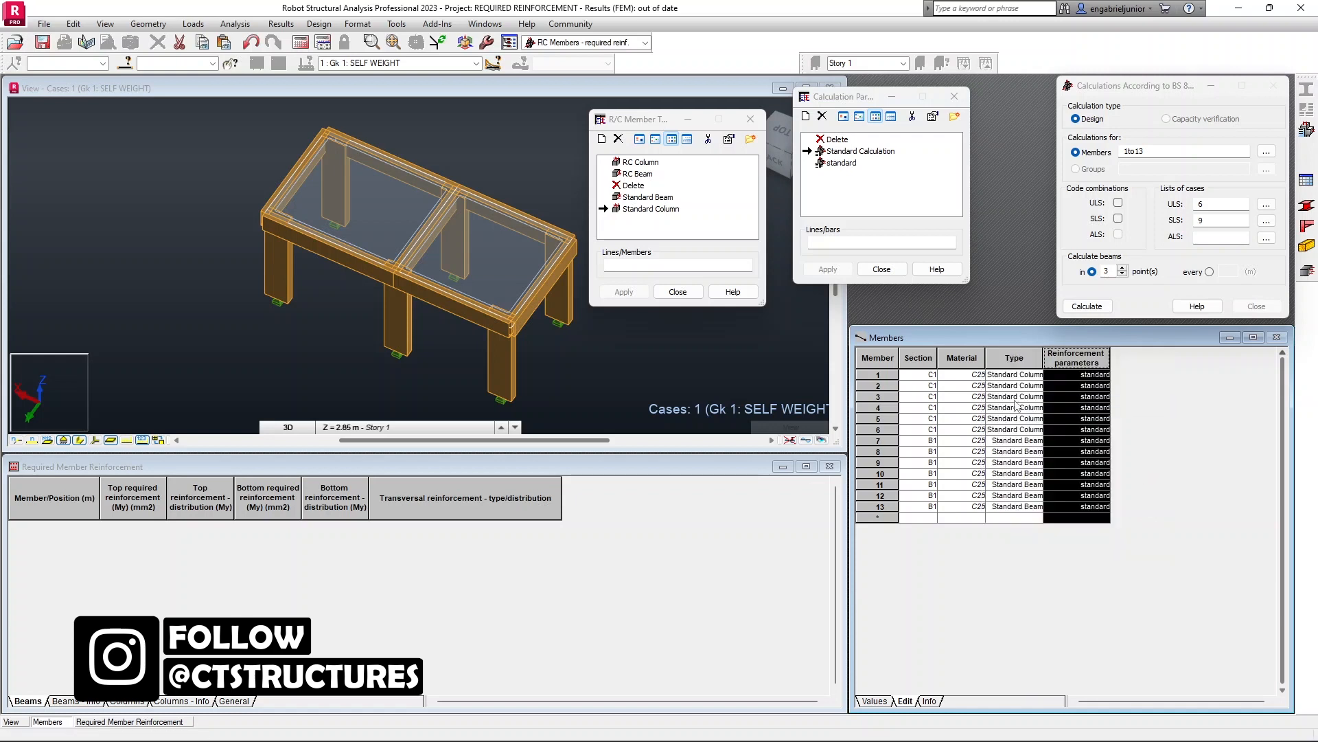
{"action": "left_click", "coordinate": [667, 355]}
{"action": "left_click", "coordinate": [669, 355]}
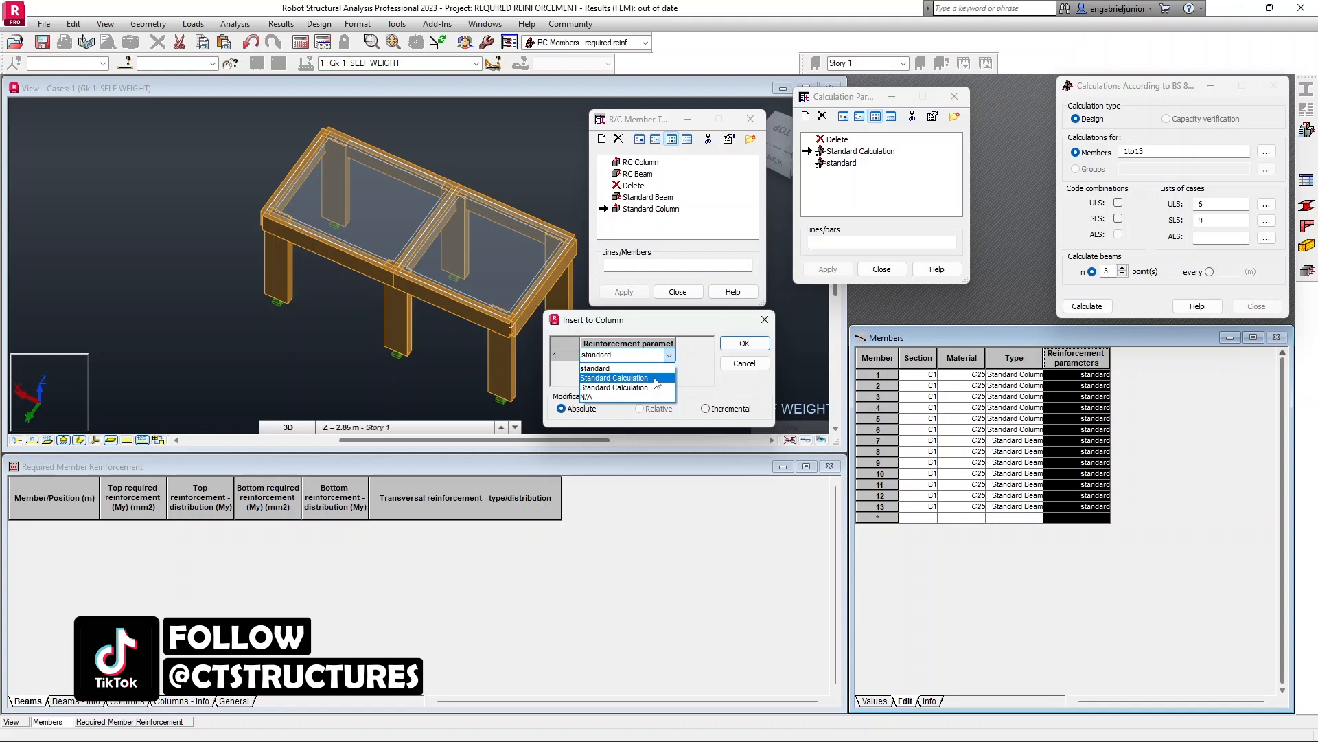
{"action": "left_click", "coordinate": [657, 378]}
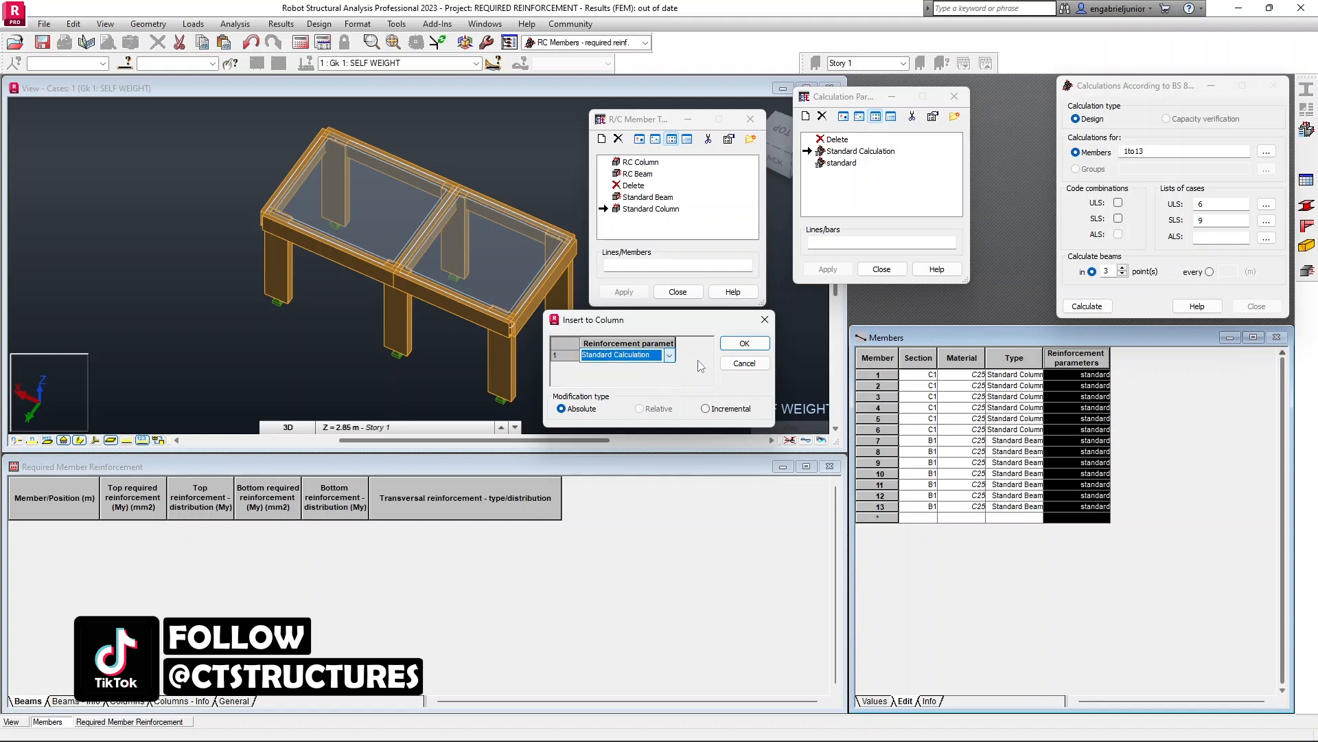
{"action": "left_click", "coordinate": [746, 345]}
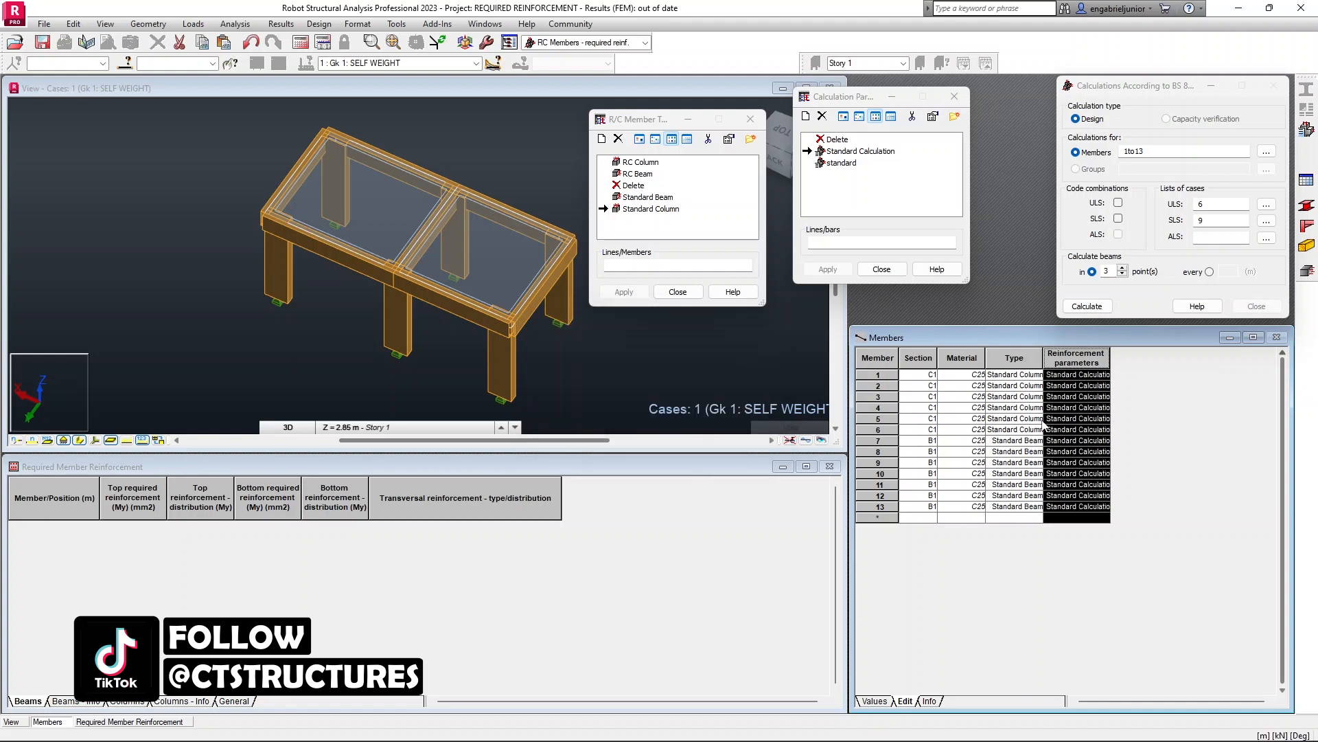
Run the required reinforcement calculation for members 1to13 including the structure calculations, and close the calculation report.
{"action": "left_click", "coordinate": [1087, 306]}
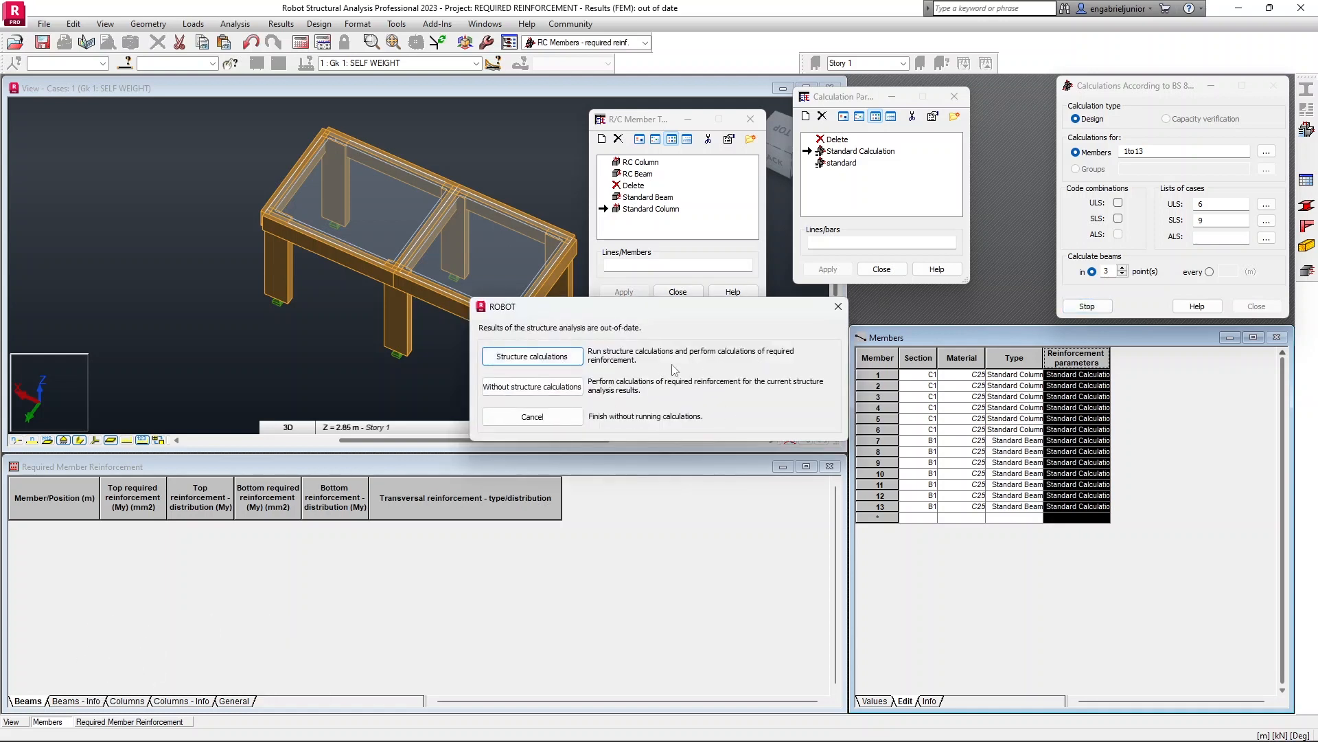
{"action": "left_click", "coordinate": [536, 356]}
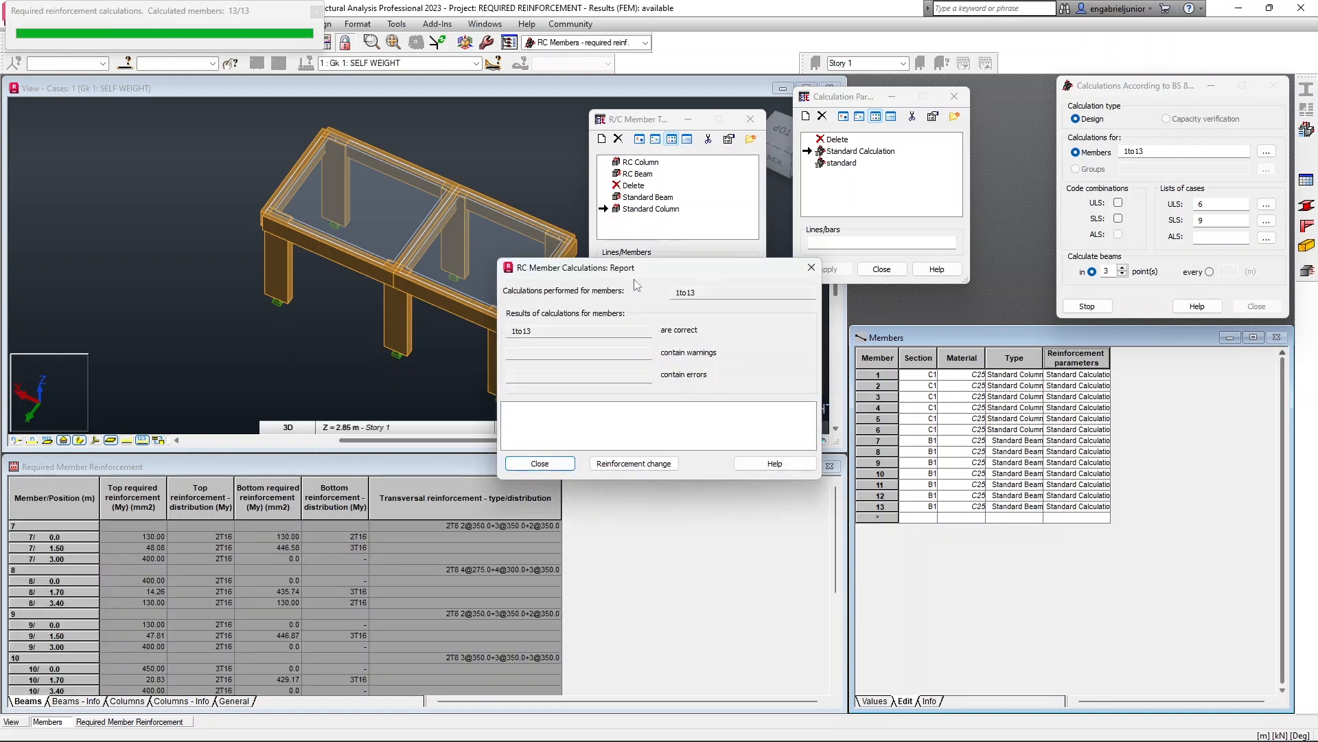
{"action": "left_click", "coordinate": [554, 465]}
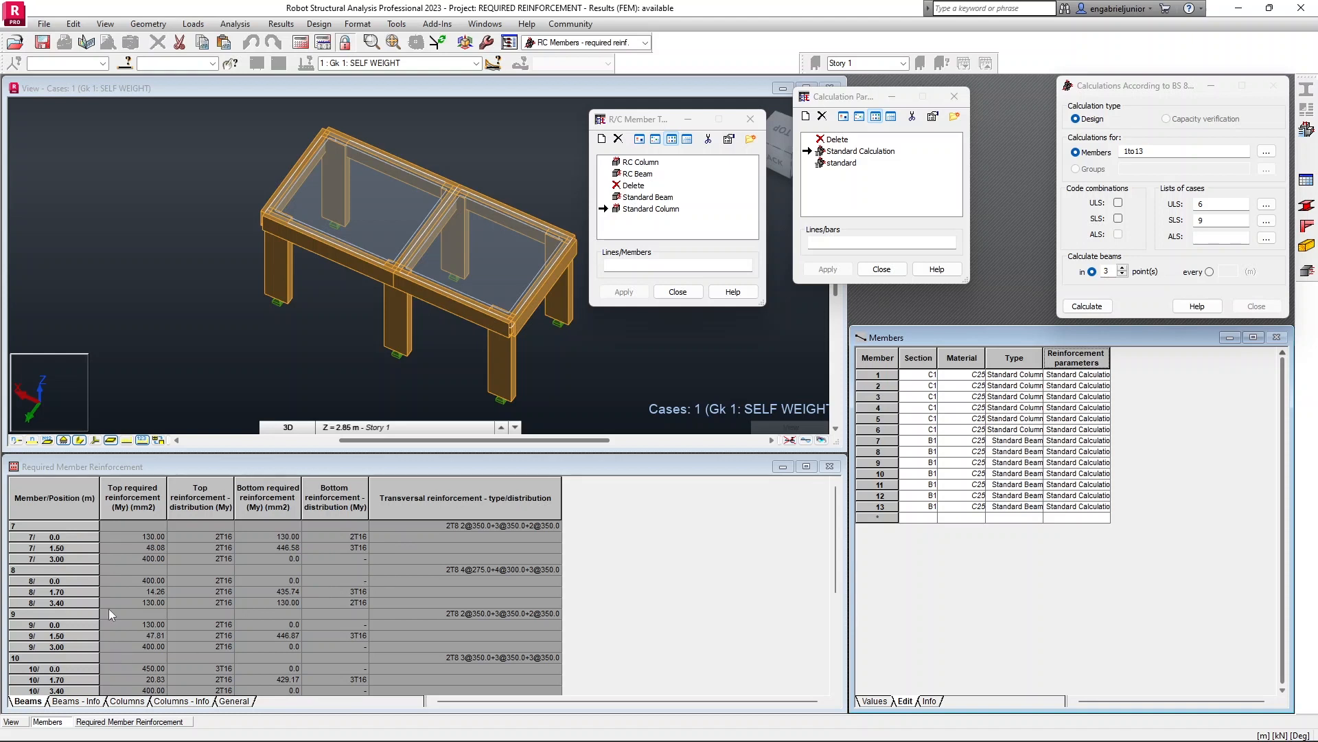
Examine the beams' required reinforcement results, checking the top and bottom areas and bar distributions along member 7.
{"action": "scroll", "coordinate": [162, 576], "scroll_direction": "down", "scroll_amount": 4}
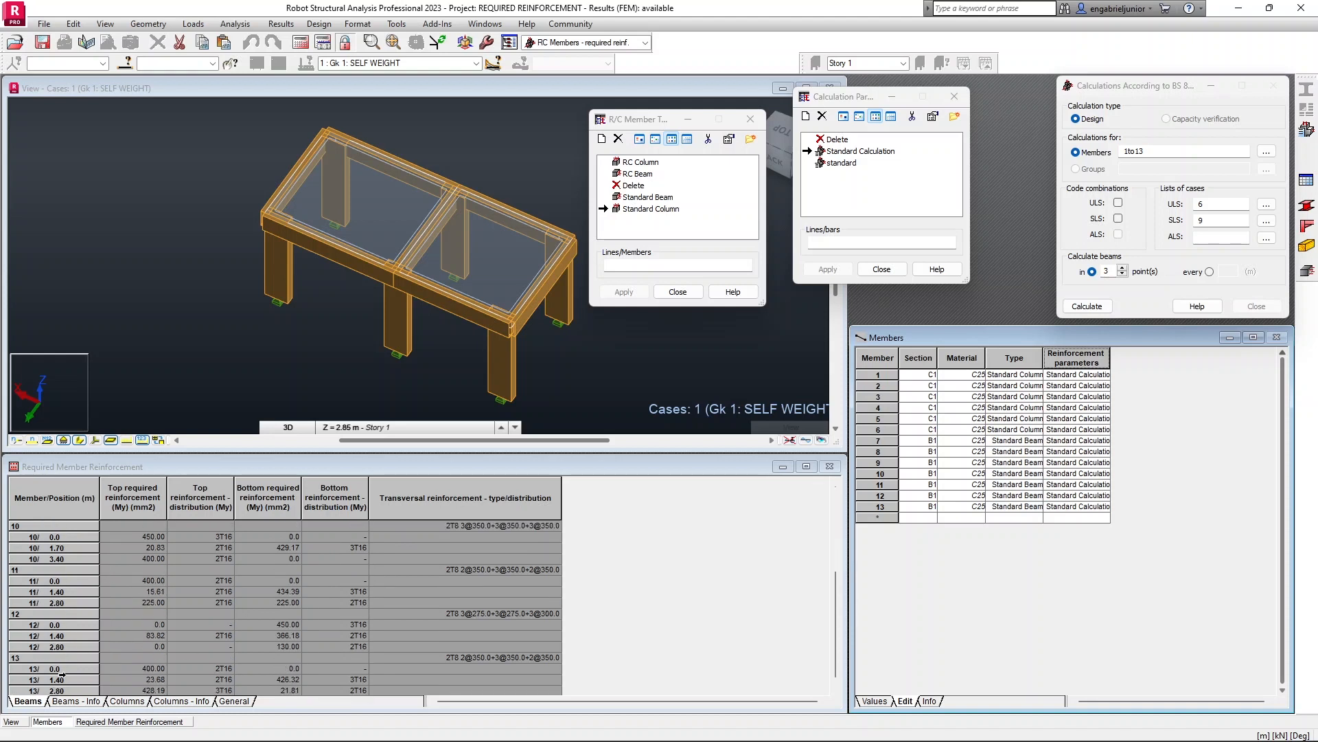
{"action": "scroll", "coordinate": [52, 639], "scroll_direction": "down", "scroll_amount": 1}
{"action": "scroll", "coordinate": [80, 606], "scroll_direction": "up", "scroll_amount": 4}
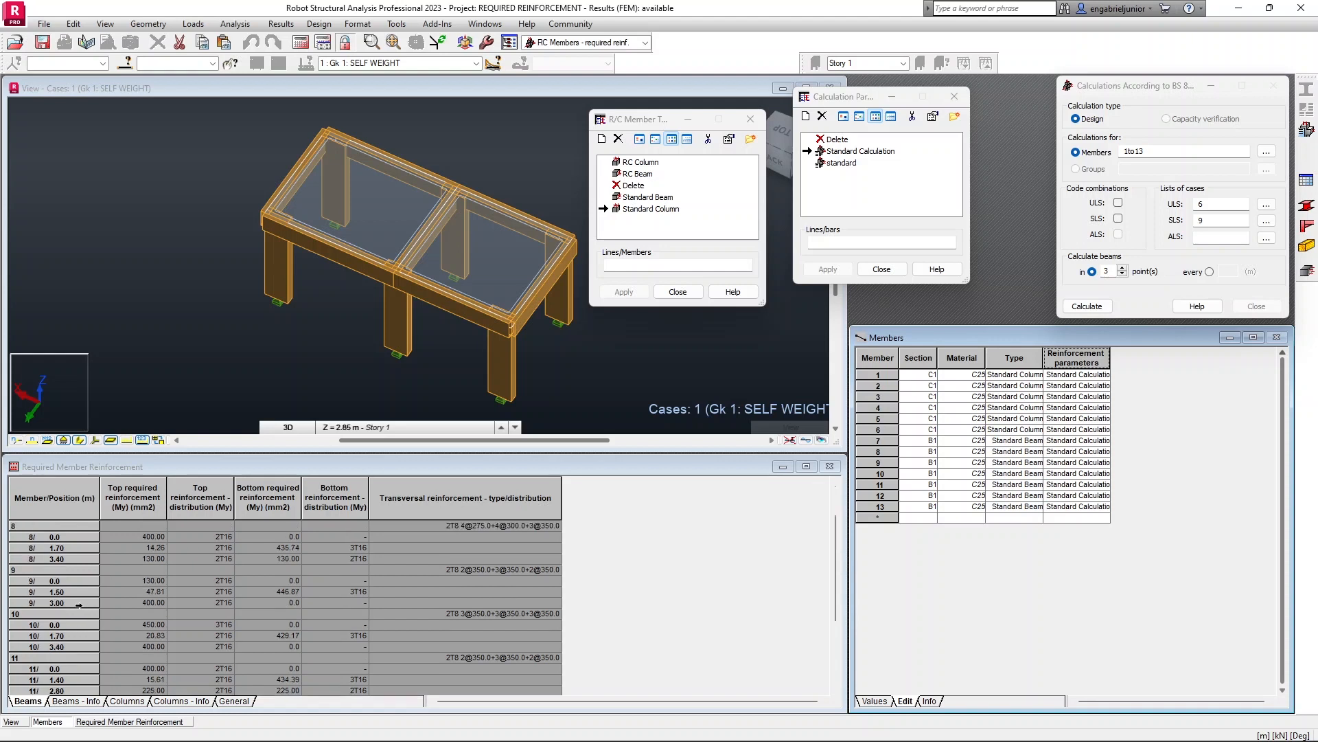
{"action": "left_click", "coordinate": [69, 526]}
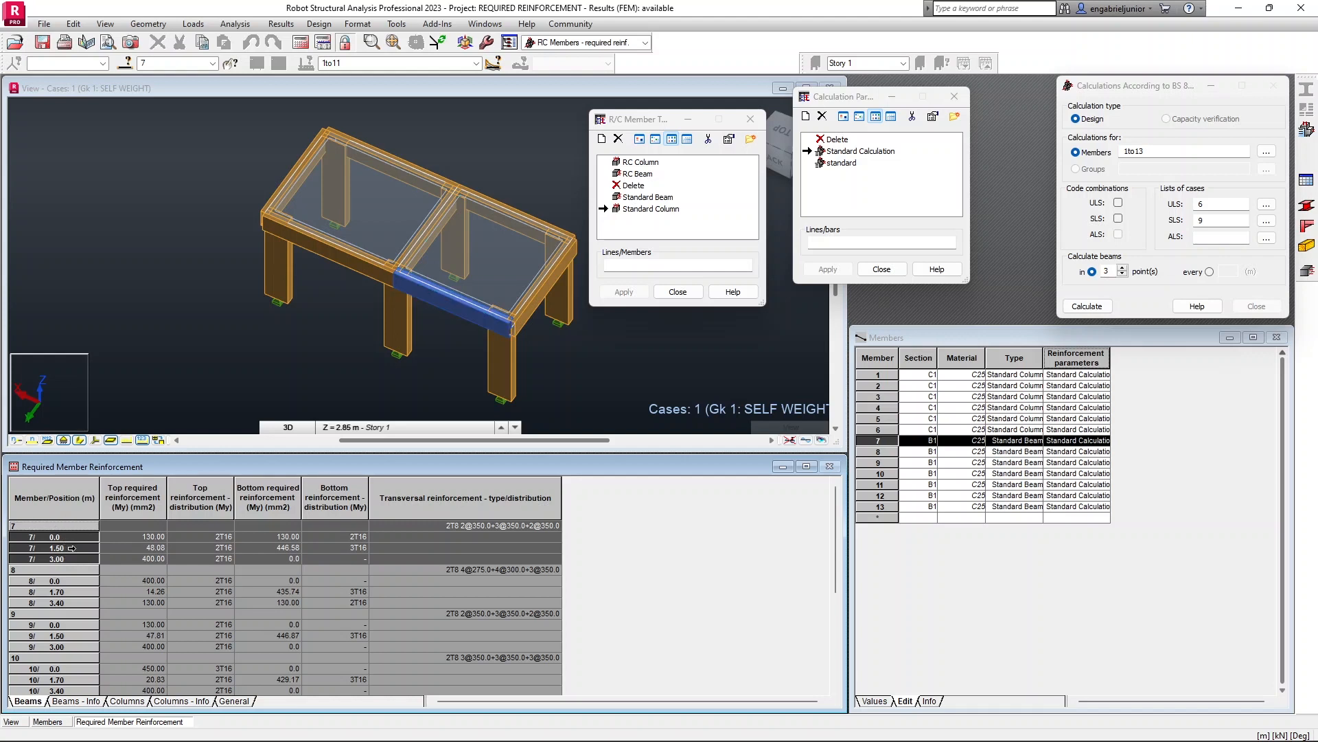
{"action": "left_click", "coordinate": [157, 539]}
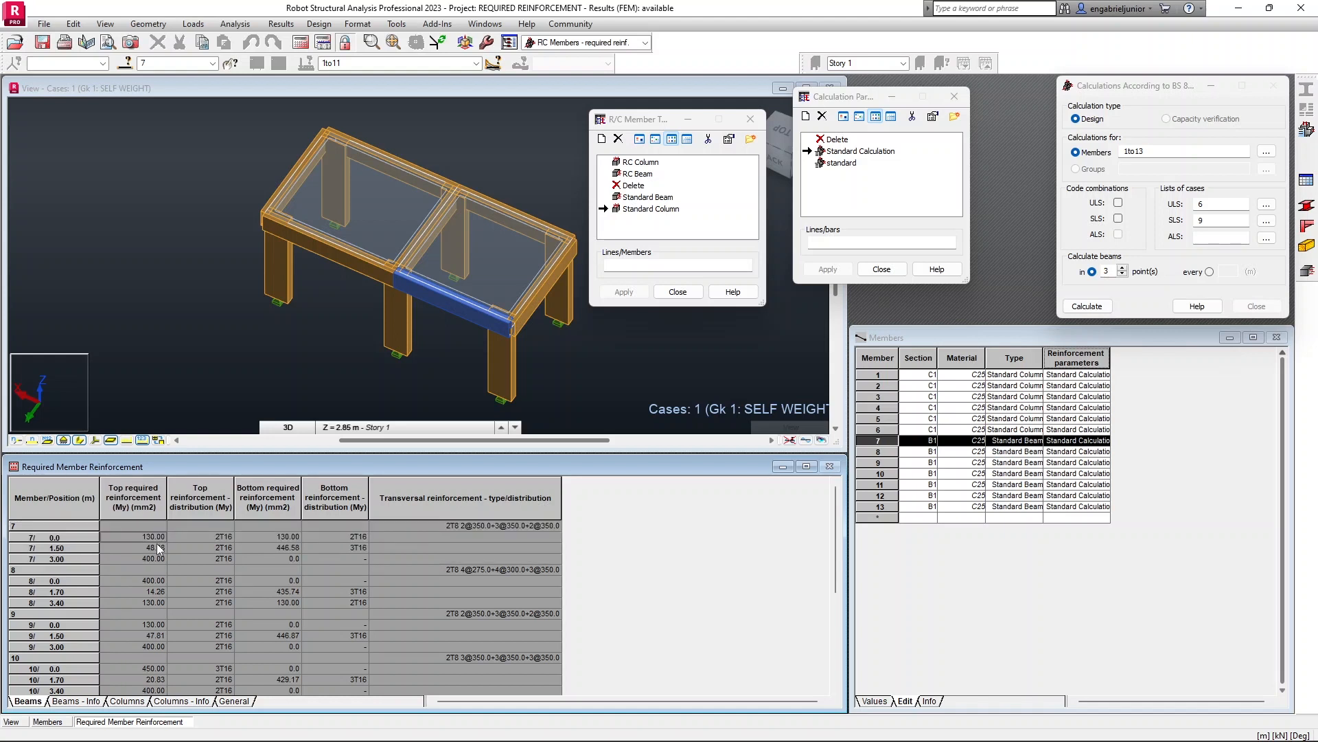
{"action": "left_click", "coordinate": [157, 548]}
{"action": "left_click", "coordinate": [203, 549]}
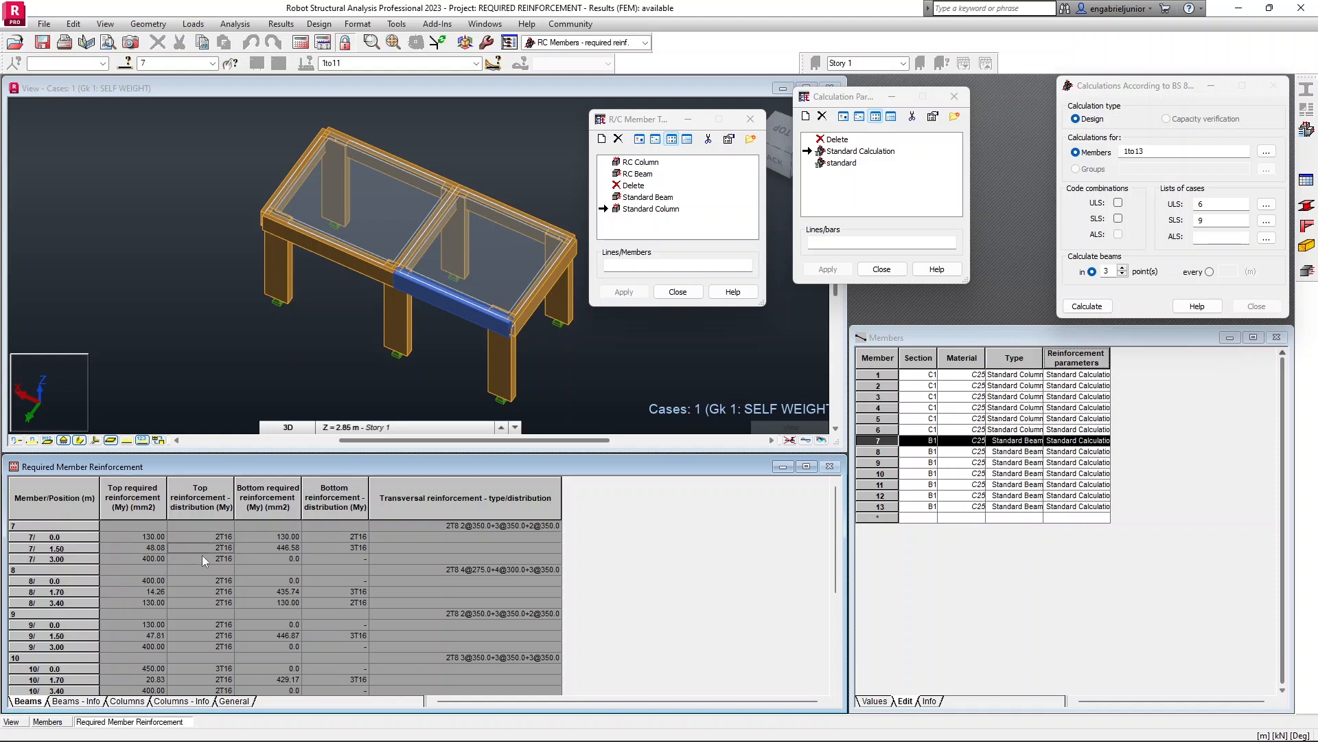
{"action": "left_click", "coordinate": [265, 558]}
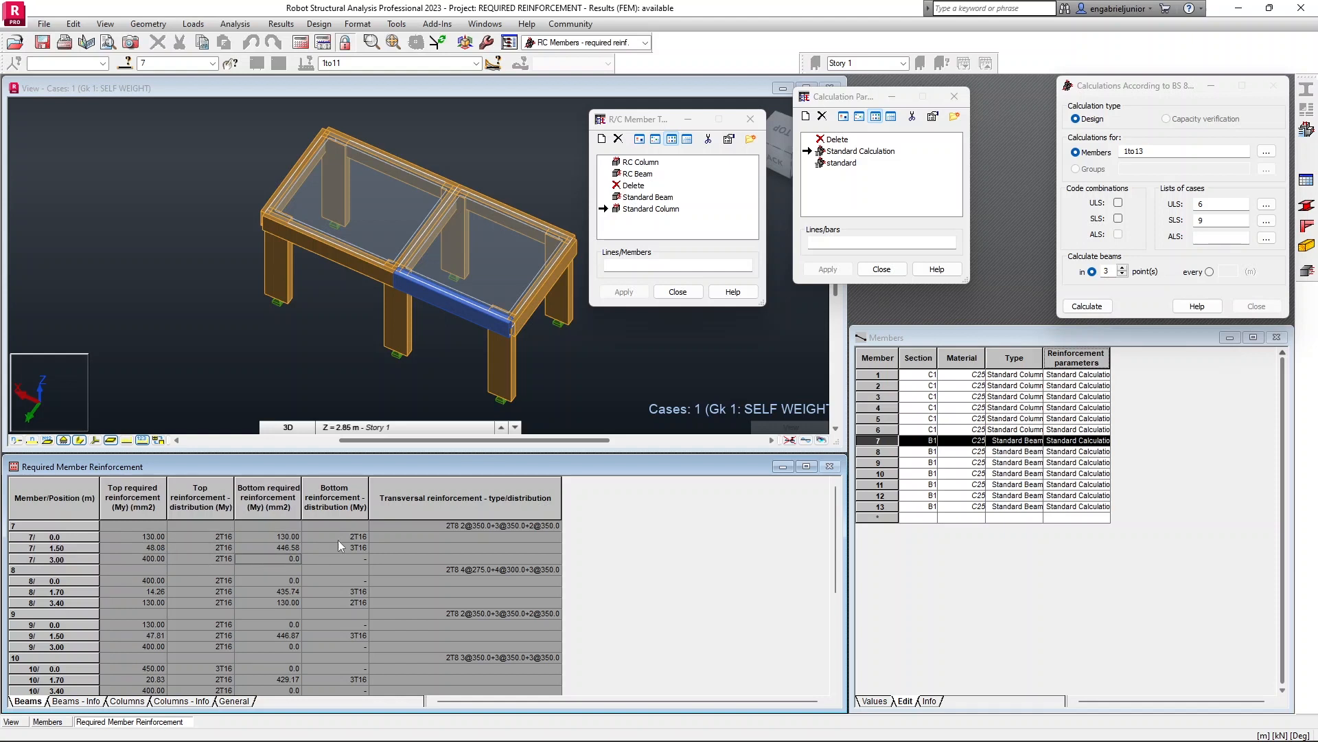
{"action": "left_click", "coordinate": [351, 559]}
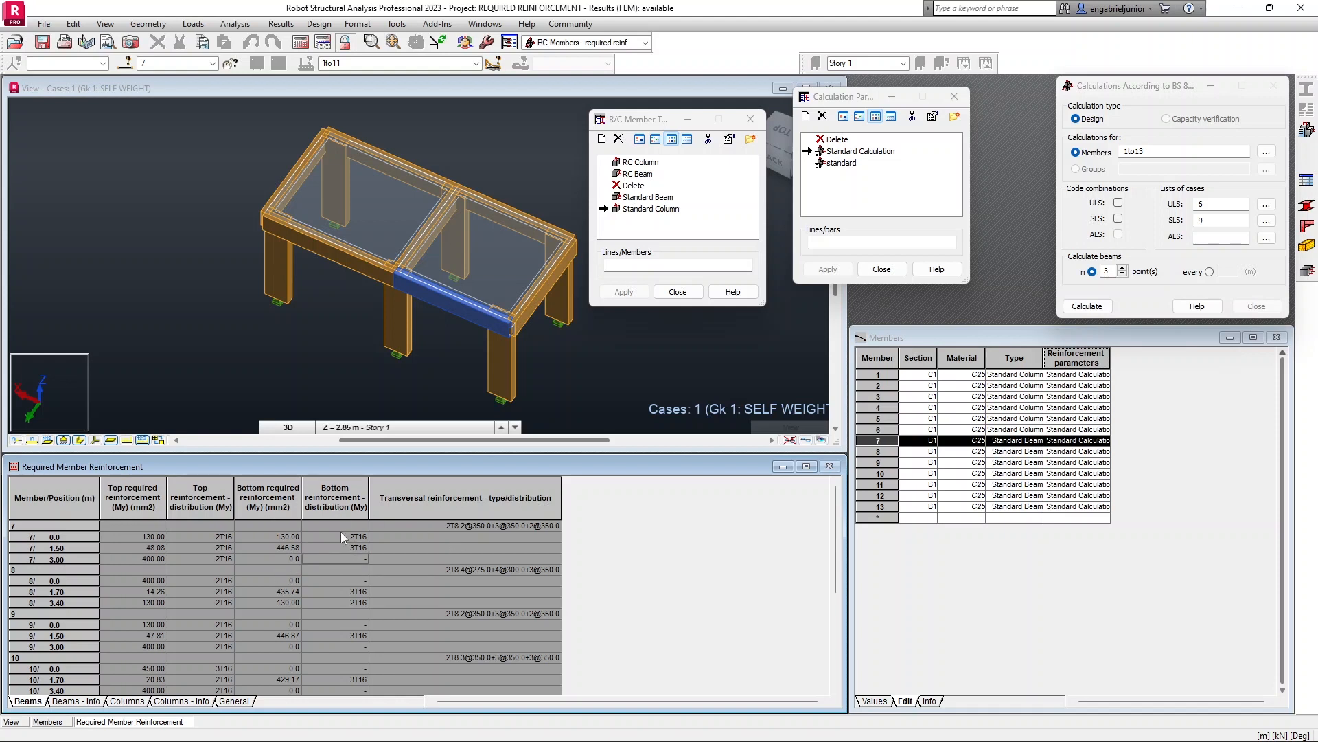
Check member 7's bottom bar distribution at its start and the top bar distribution at its start, midpoint and end.
{"action": "left_click", "coordinate": [360, 539]}
{"action": "left_click", "coordinate": [228, 535]}
{"action": "left_click", "coordinate": [228, 549]}
{"action": "left_click", "coordinate": [228, 559]}
Add the required and provided bending reinforcement ratios as columns in the beams' required reinforcement table.
{"action": "right_click", "coordinate": [585, 504]}
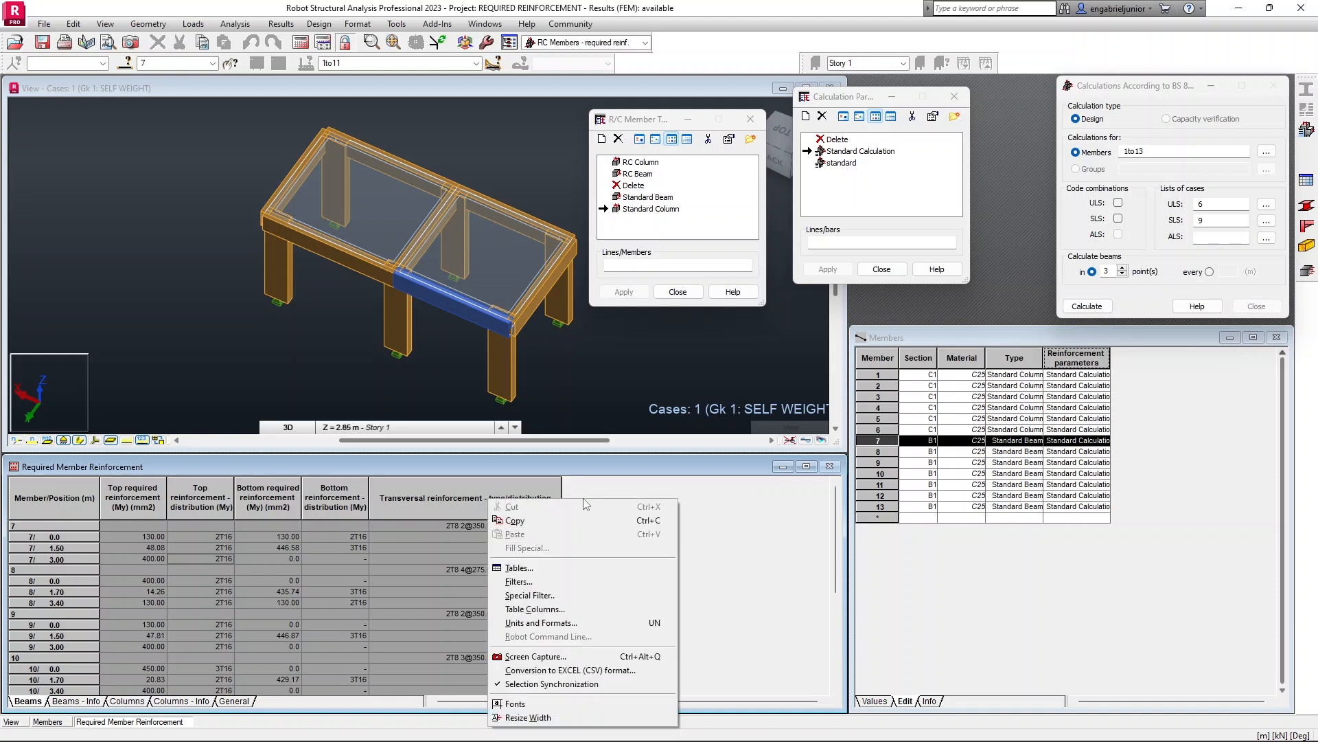
{"action": "left_click", "coordinate": [542, 609]}
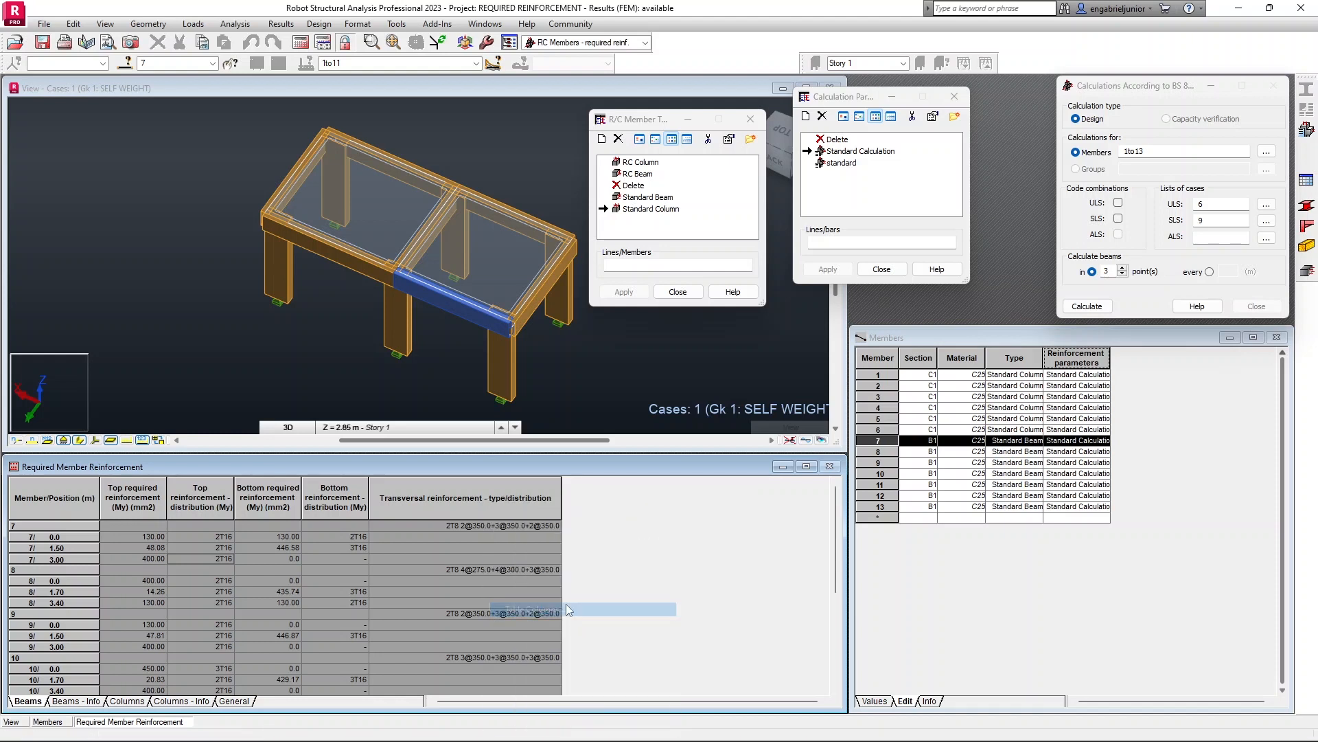
{"action": "left_click_drag", "start_coordinate": [625, 197], "coordinate": [416, 151]}
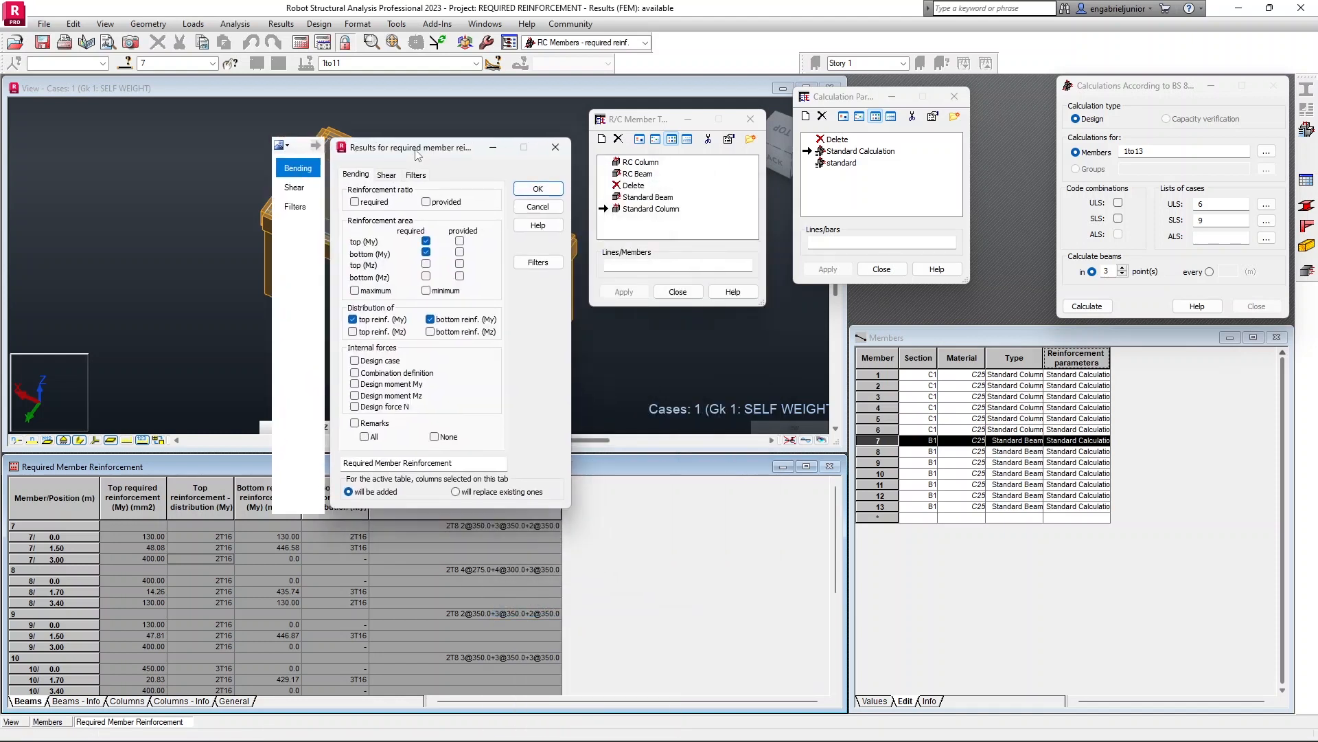
{"action": "left_click", "coordinate": [356, 204]}
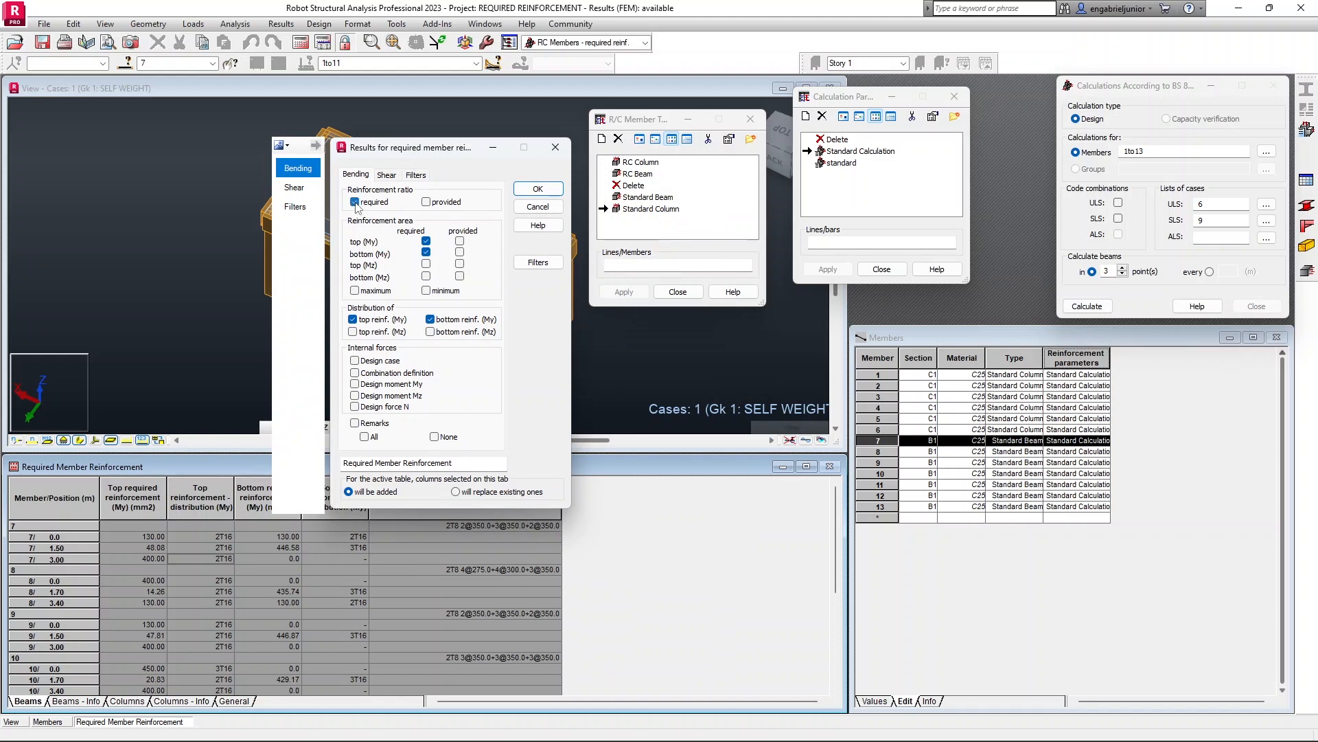
{"action": "left_click", "coordinate": [425, 202]}
{"action": "left_click", "coordinate": [537, 189]}
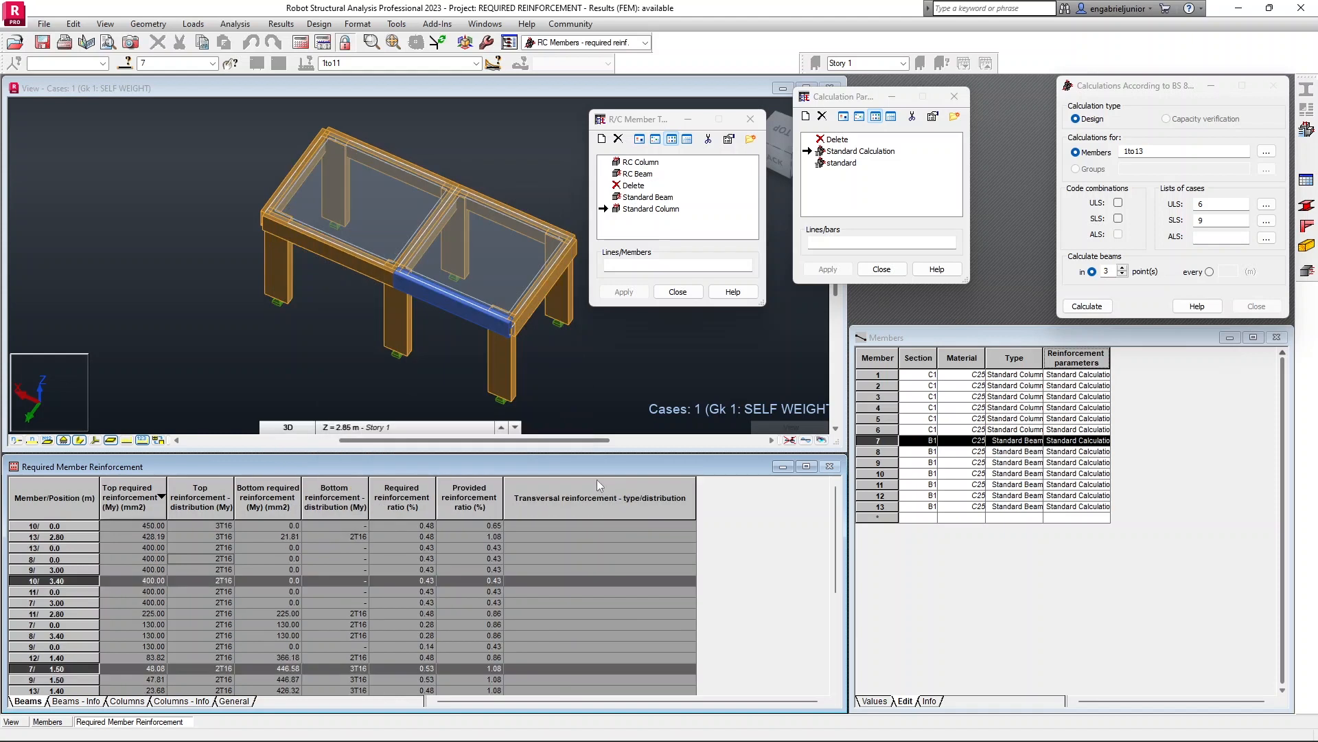
Compare the beams' required and provided reinforcement ratios, and highlight member 10 at position 0.0 in the model.
{"action": "left_click", "coordinate": [415, 496]}
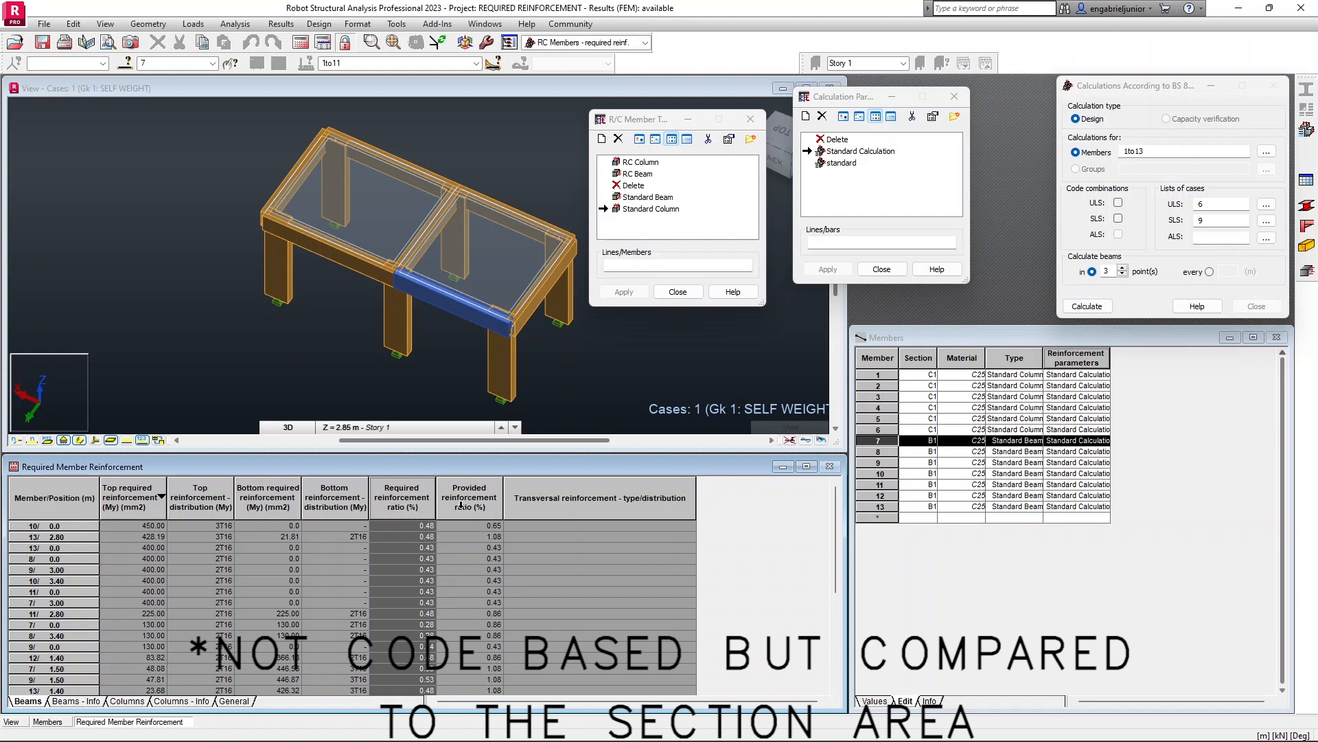
{"action": "left_click", "coordinate": [486, 498]}
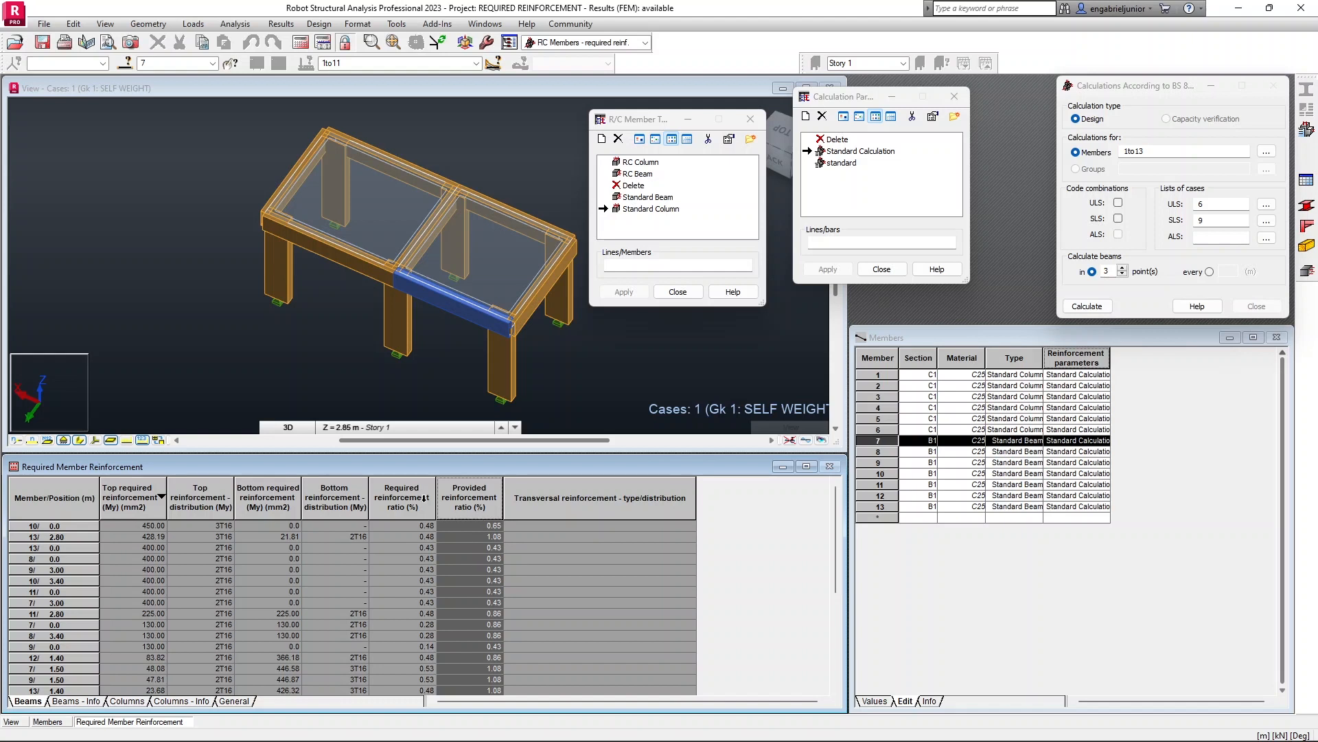
{"action": "left_click", "coordinate": [401, 496]}
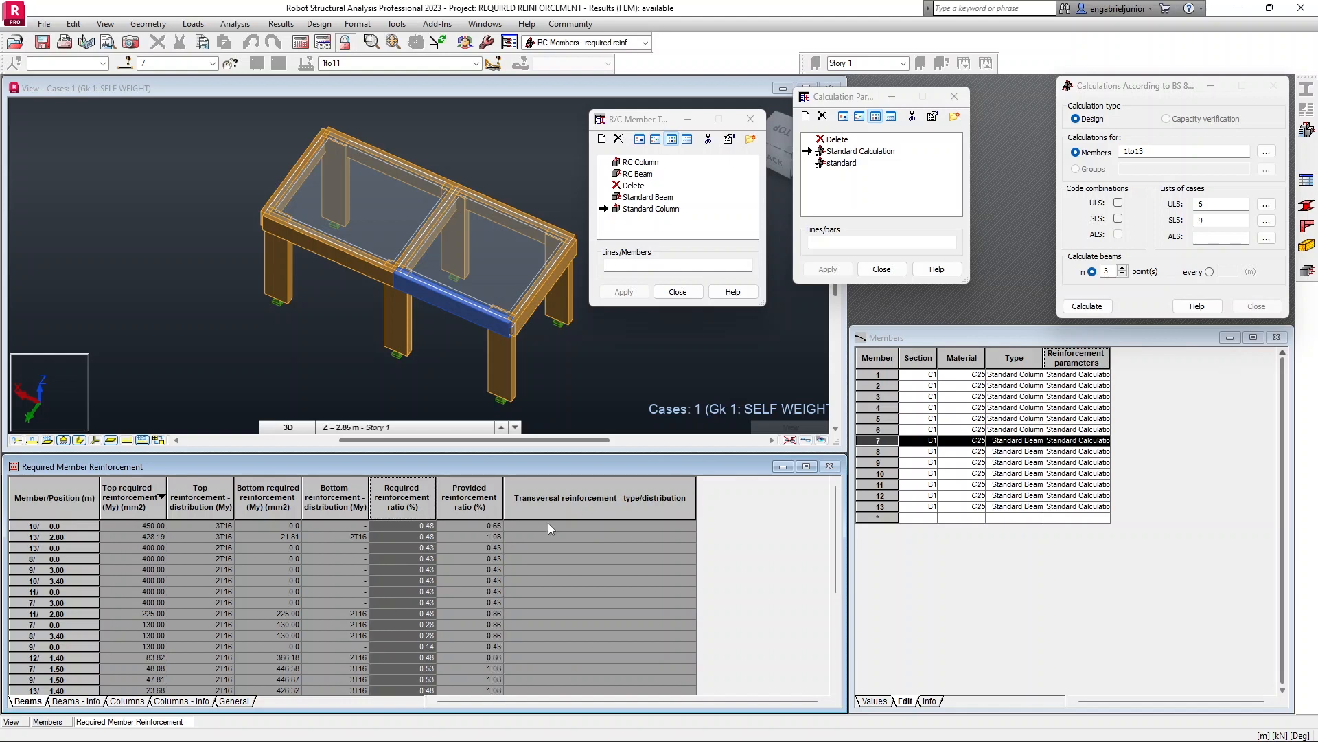
{"action": "left_click", "coordinate": [50, 525]}
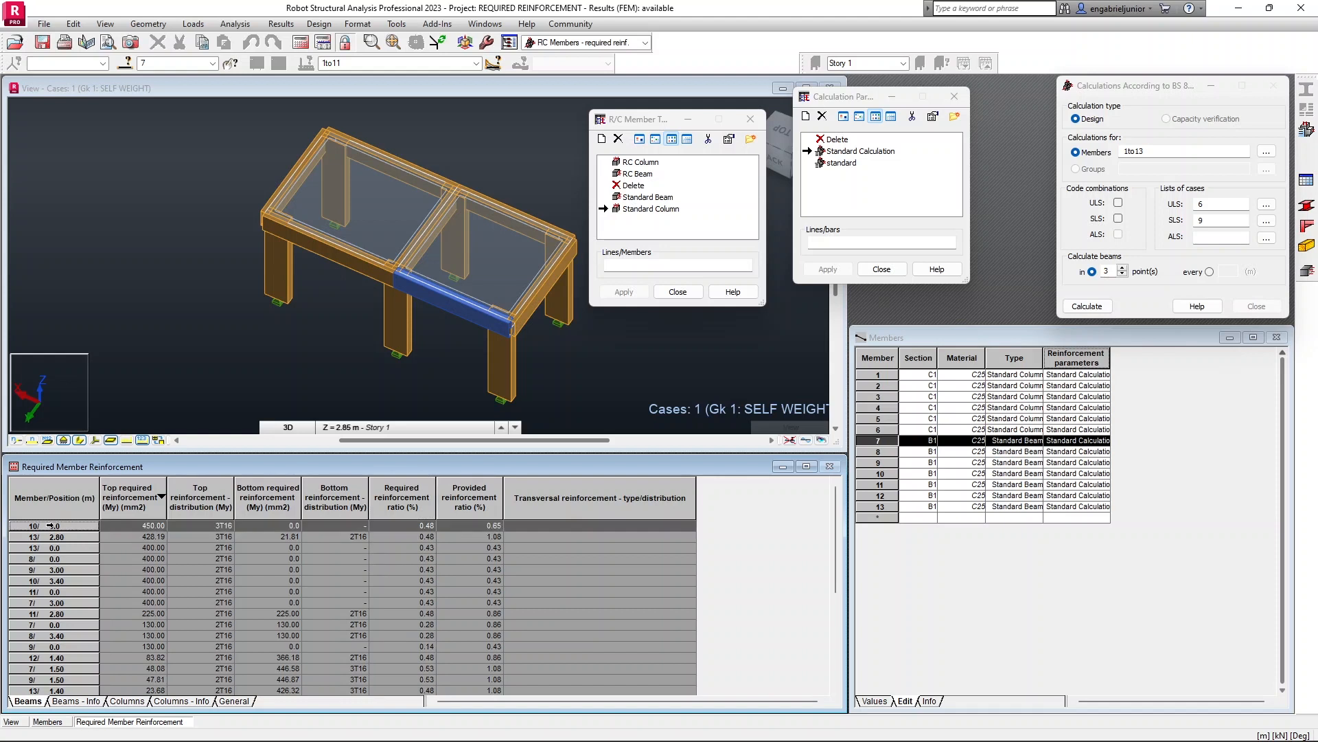
{"action": "left_click", "coordinate": [87, 527]}
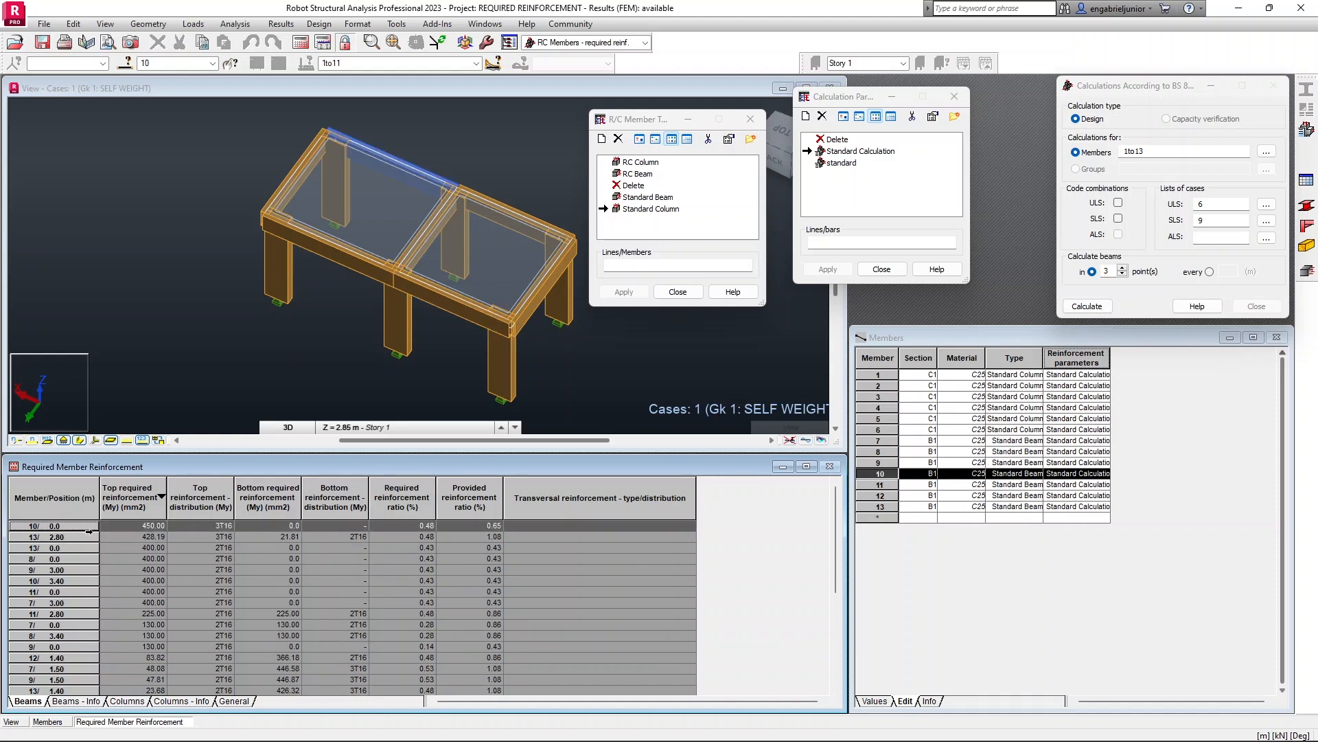
Examine the columns' required reinforcement results, checking member 1's bar distributions along b and h and the transversal reinforcement.
{"action": "left_click", "coordinate": [141, 704]}
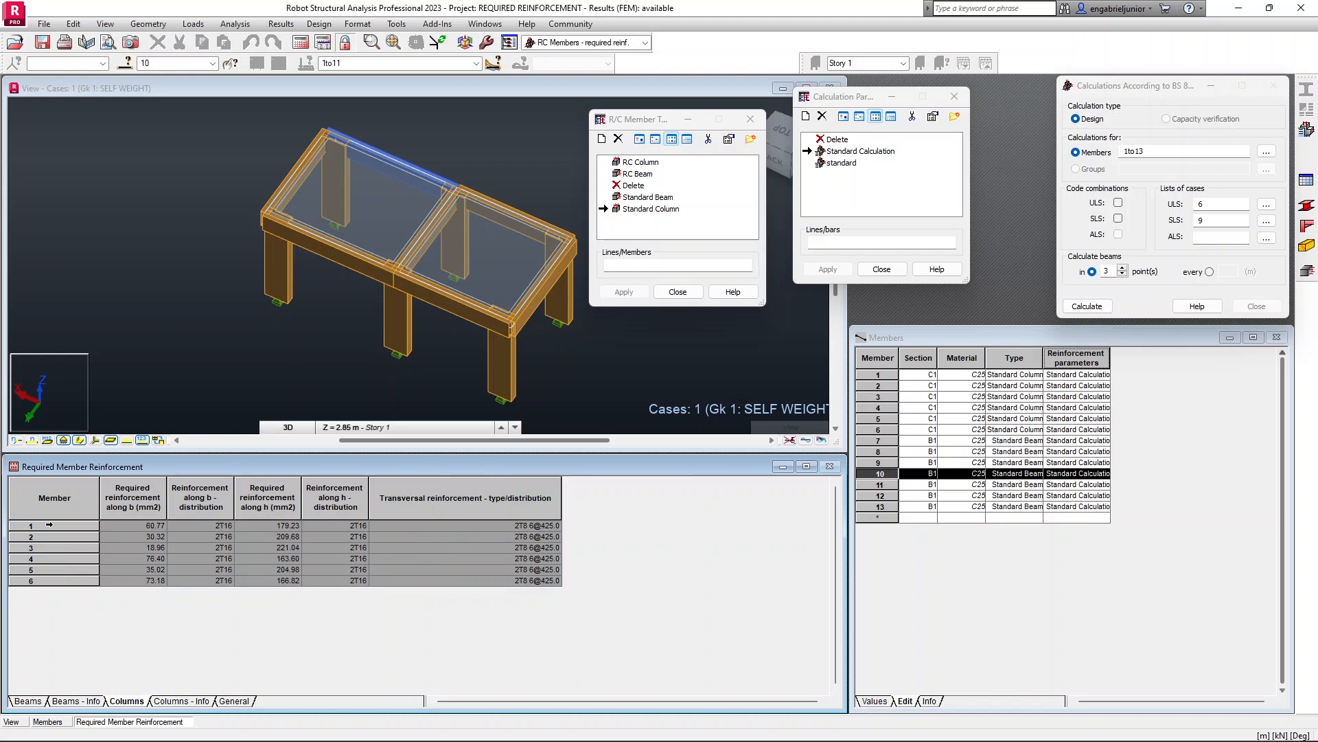
{"action": "left_click", "coordinate": [49, 525]}
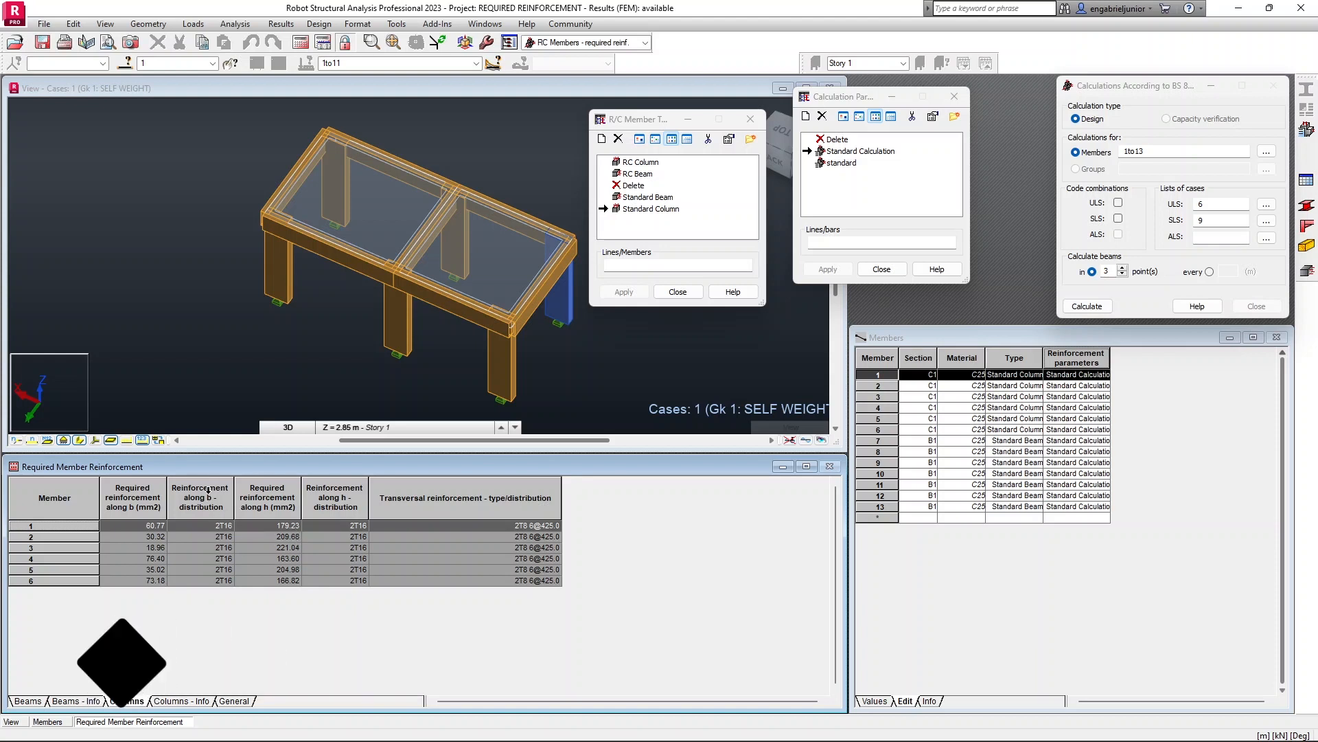
{"action": "left_click", "coordinate": [221, 528]}
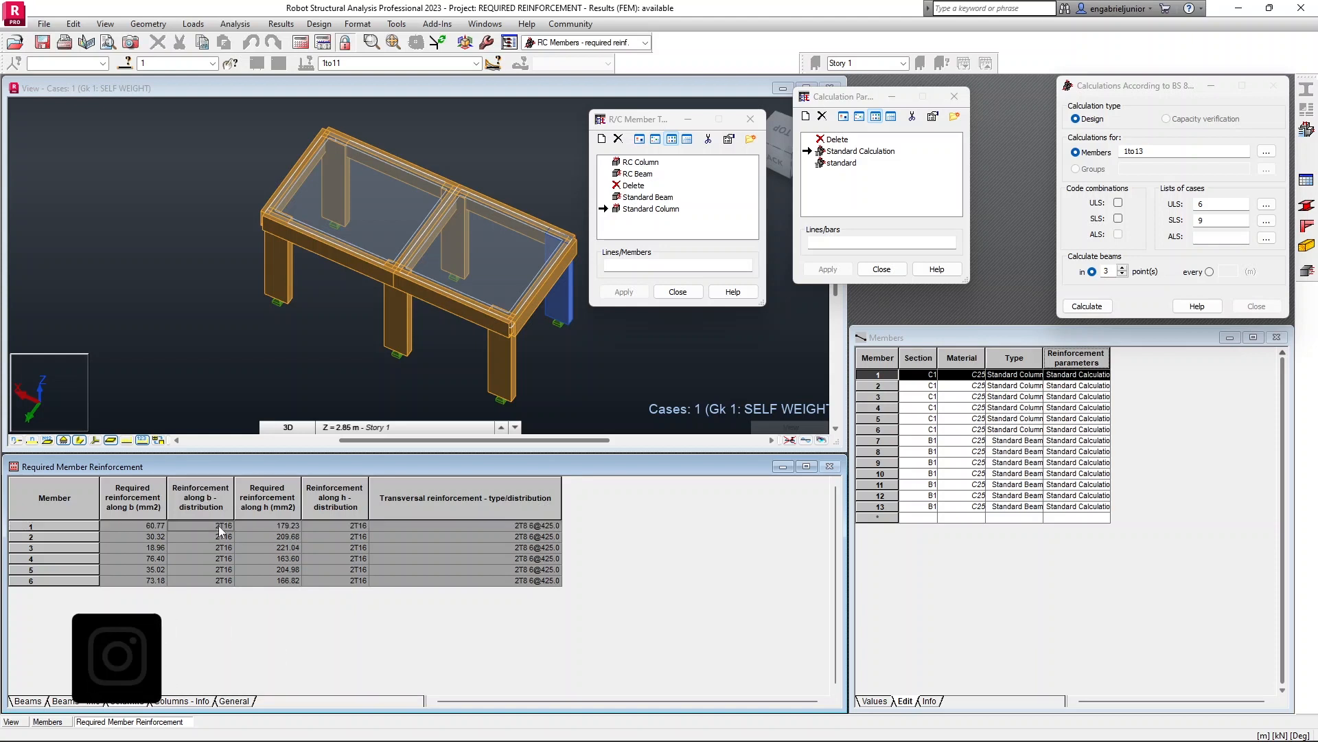
{"action": "left_click", "coordinate": [359, 529]}
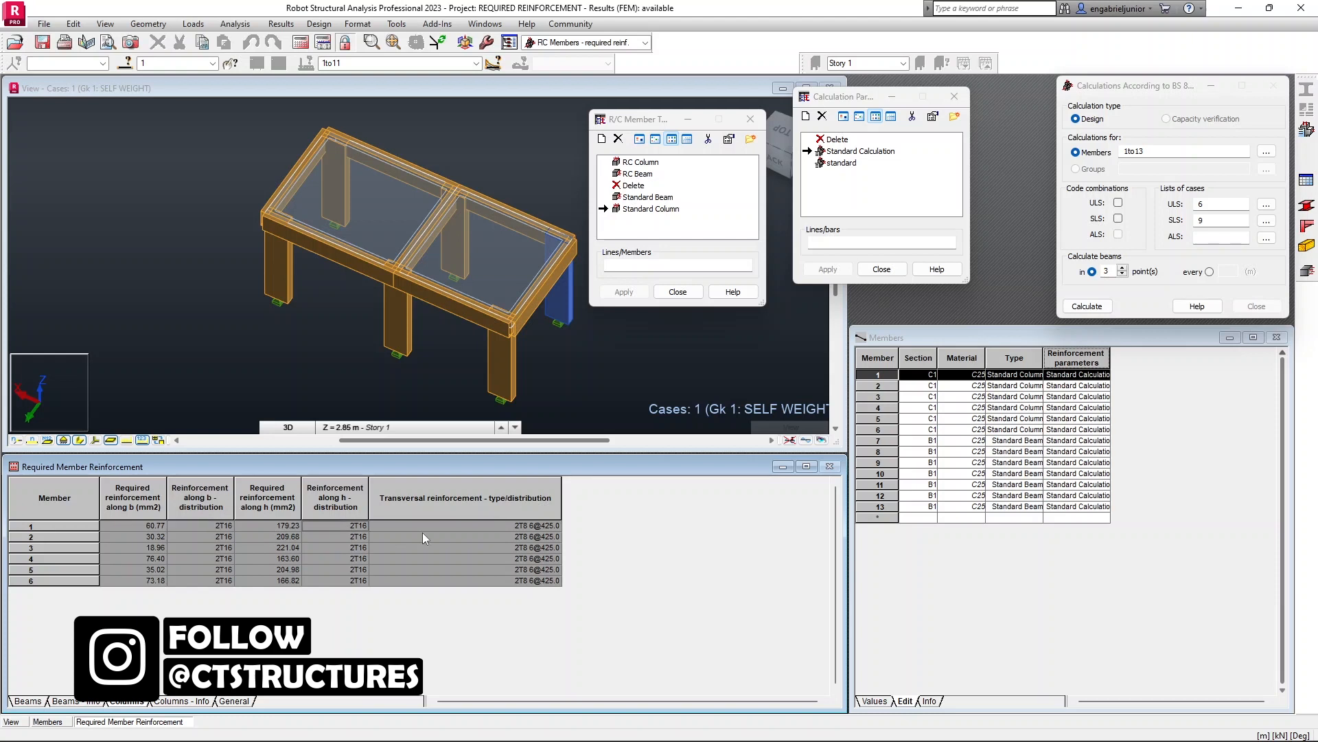
{"action": "left_click", "coordinate": [475, 503]}
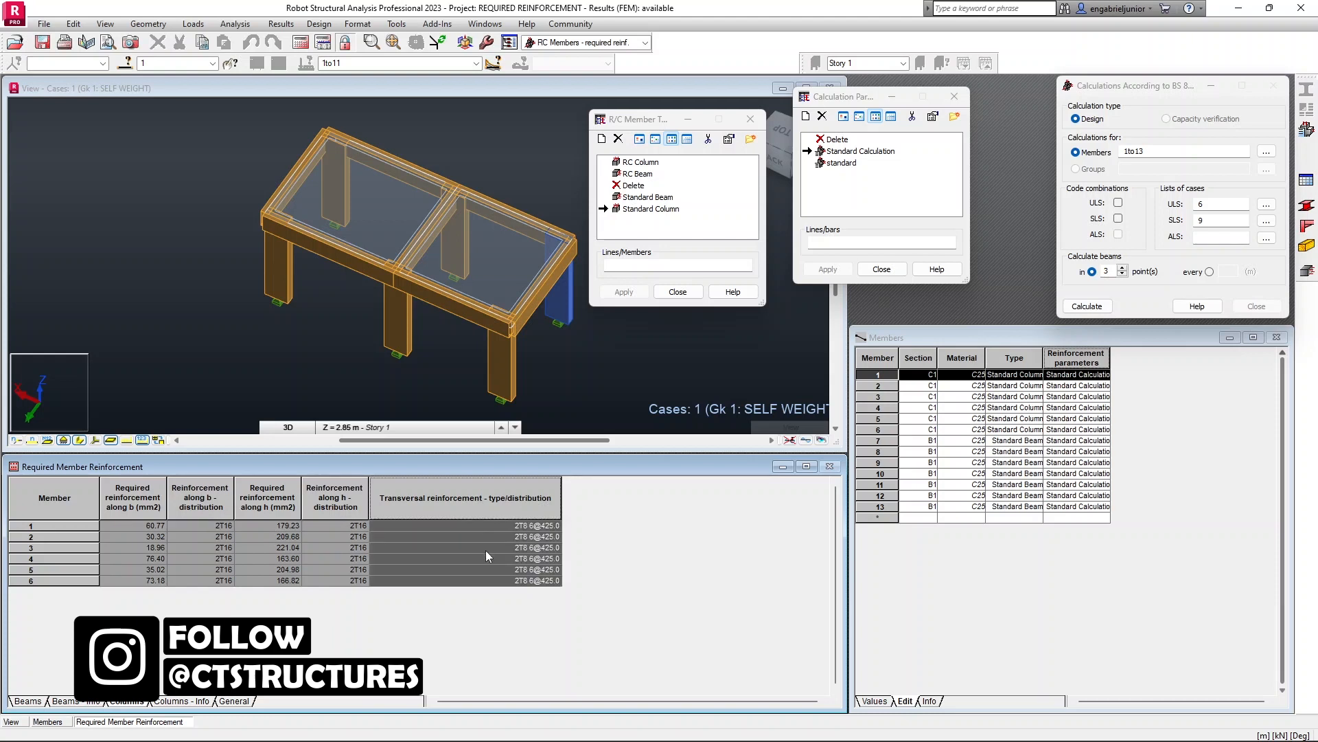
Add the provided reinforcement areas along b and along h to the columns' results table, without the reinforcement ratios.
{"action": "right_click", "coordinate": [581, 527]}
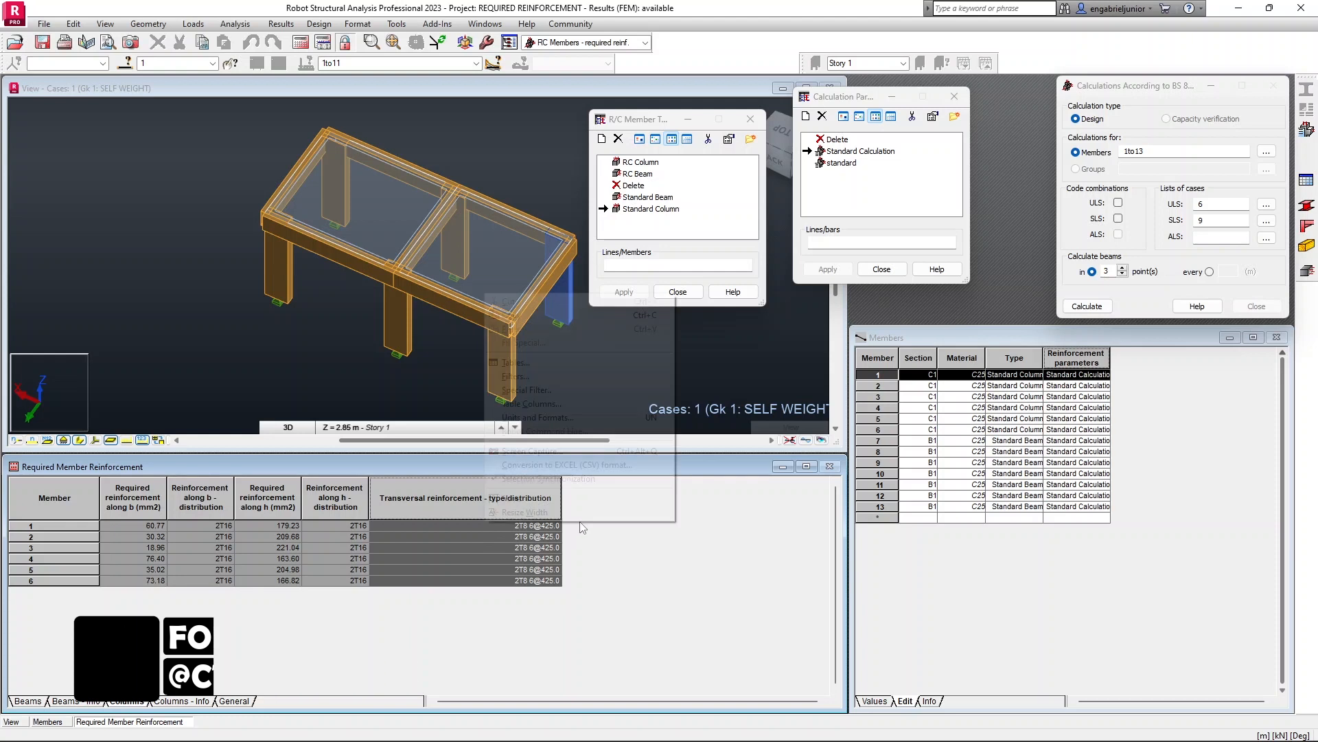
{"action": "left_click", "coordinate": [537, 406]}
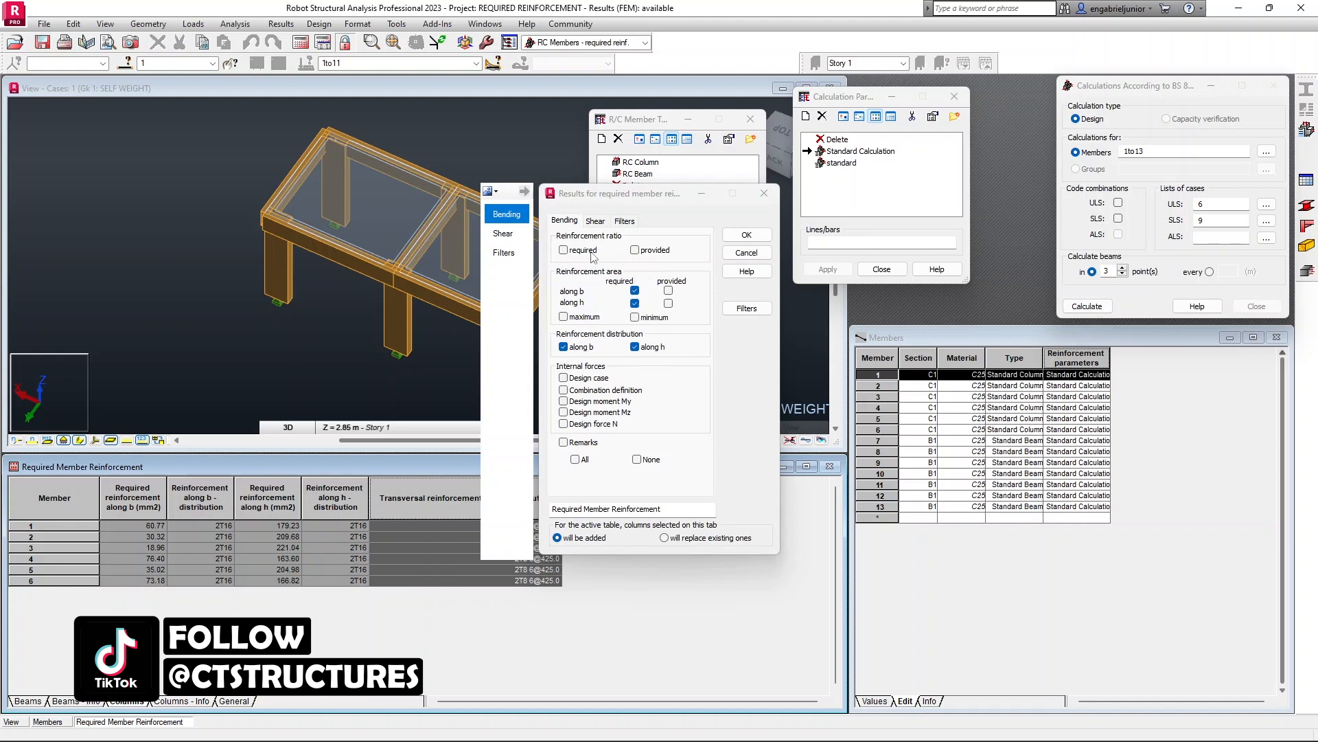
{"action": "left_click", "coordinate": [564, 250]}
{"action": "left_click", "coordinate": [635, 252]}
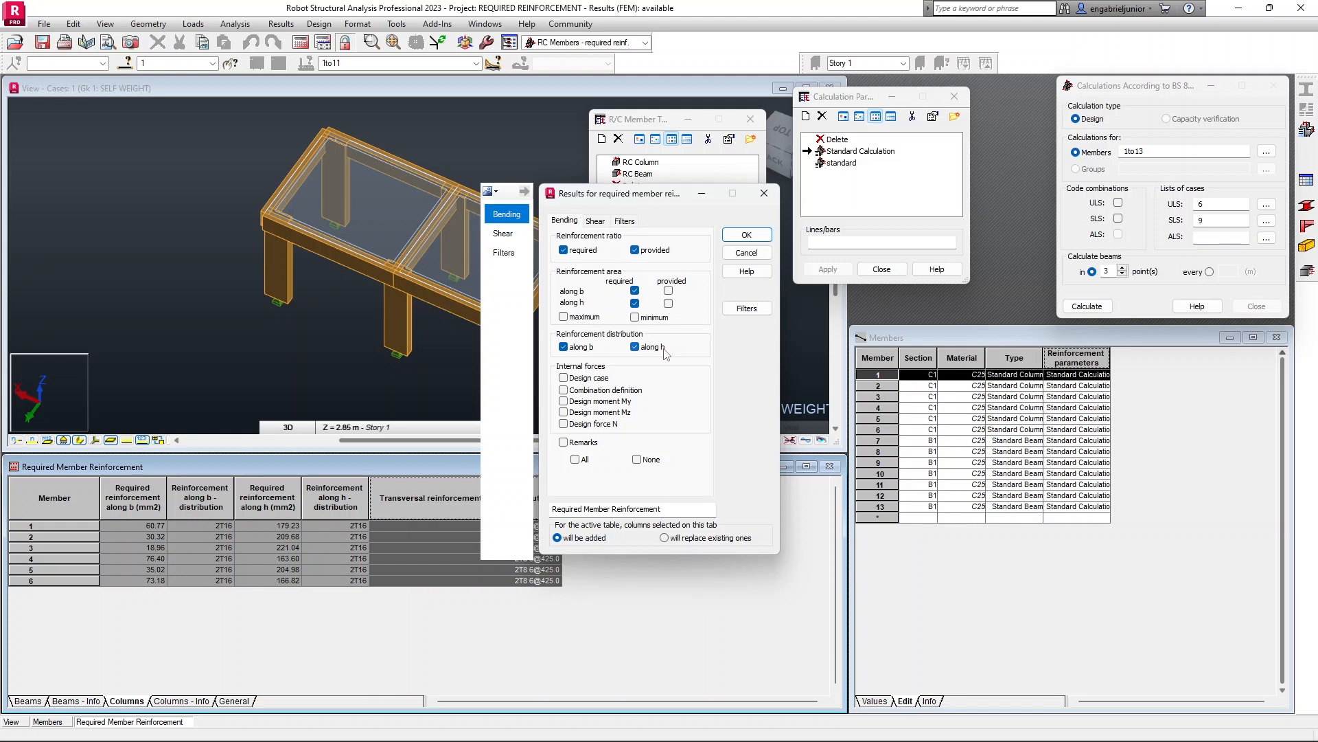
{"action": "left_click", "coordinate": [635, 251]}
{"action": "left_click", "coordinate": [563, 250]}
{"action": "left_click", "coordinate": [668, 291]}
{"action": "left_click", "coordinate": [668, 303]}
{"action": "left_click", "coordinate": [734, 235]}
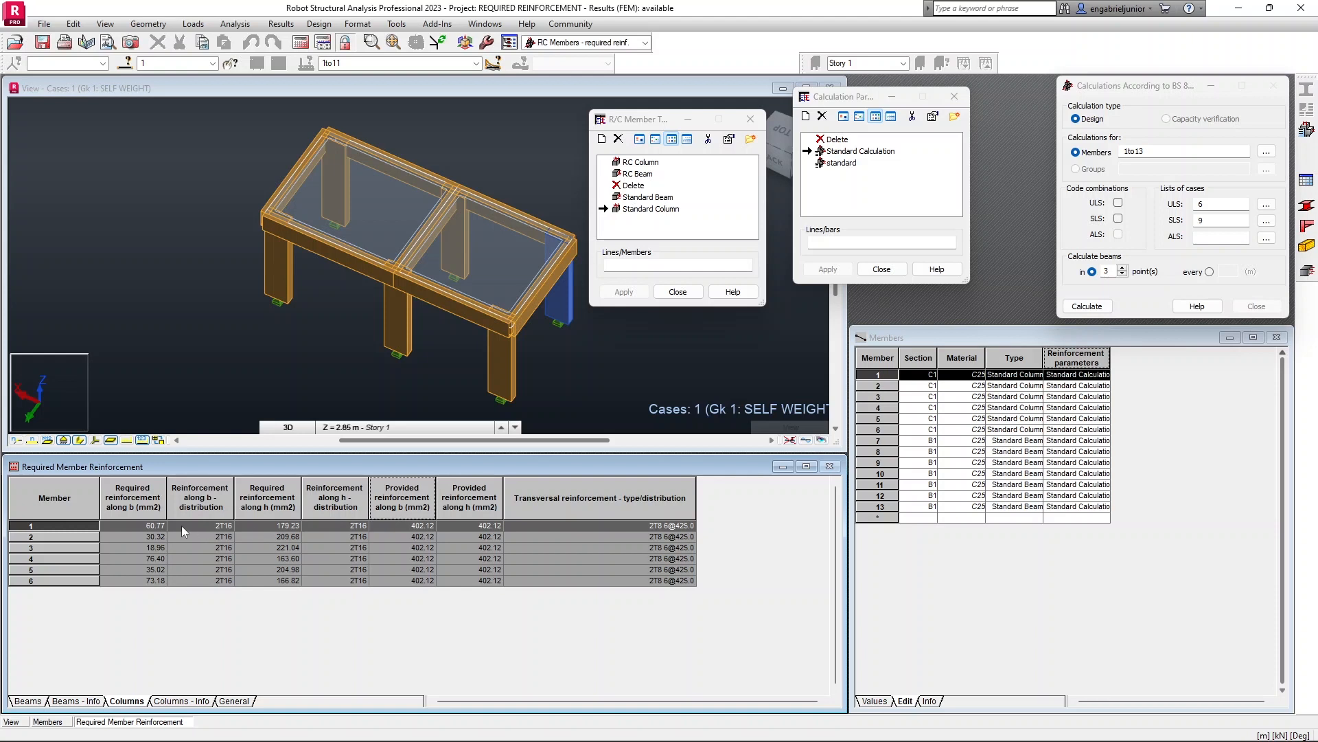
Compare member 1's required reinforcement area along b with its provided area along b.
{"action": "left_click", "coordinate": [146, 500]}
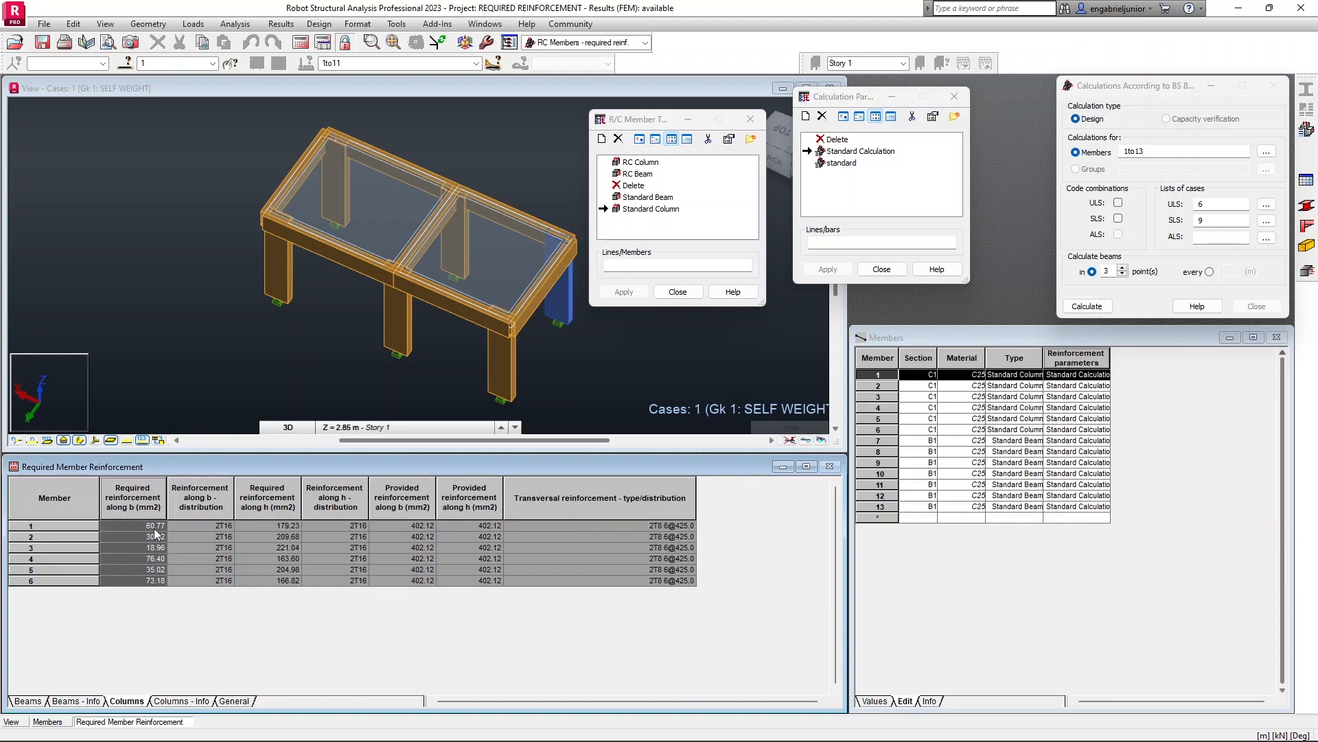
{"action": "left_click", "coordinate": [156, 528]}
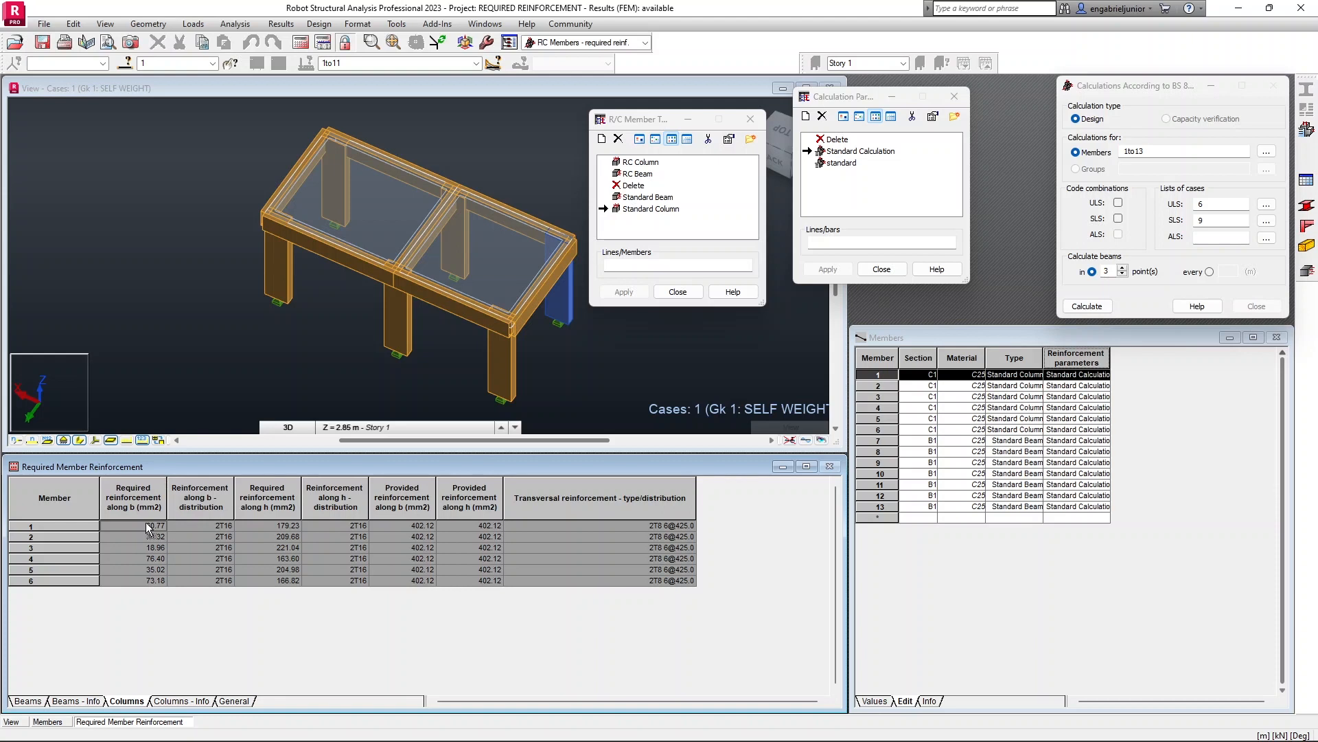
{"action": "left_click", "coordinate": [413, 528]}
Replace the provided area results of the columns with the required and provided reinforcement ratios, and compare the two ratios.
{"action": "right_click", "coordinate": [724, 512]}
{"action": "left_click", "coordinate": [714, 613]}
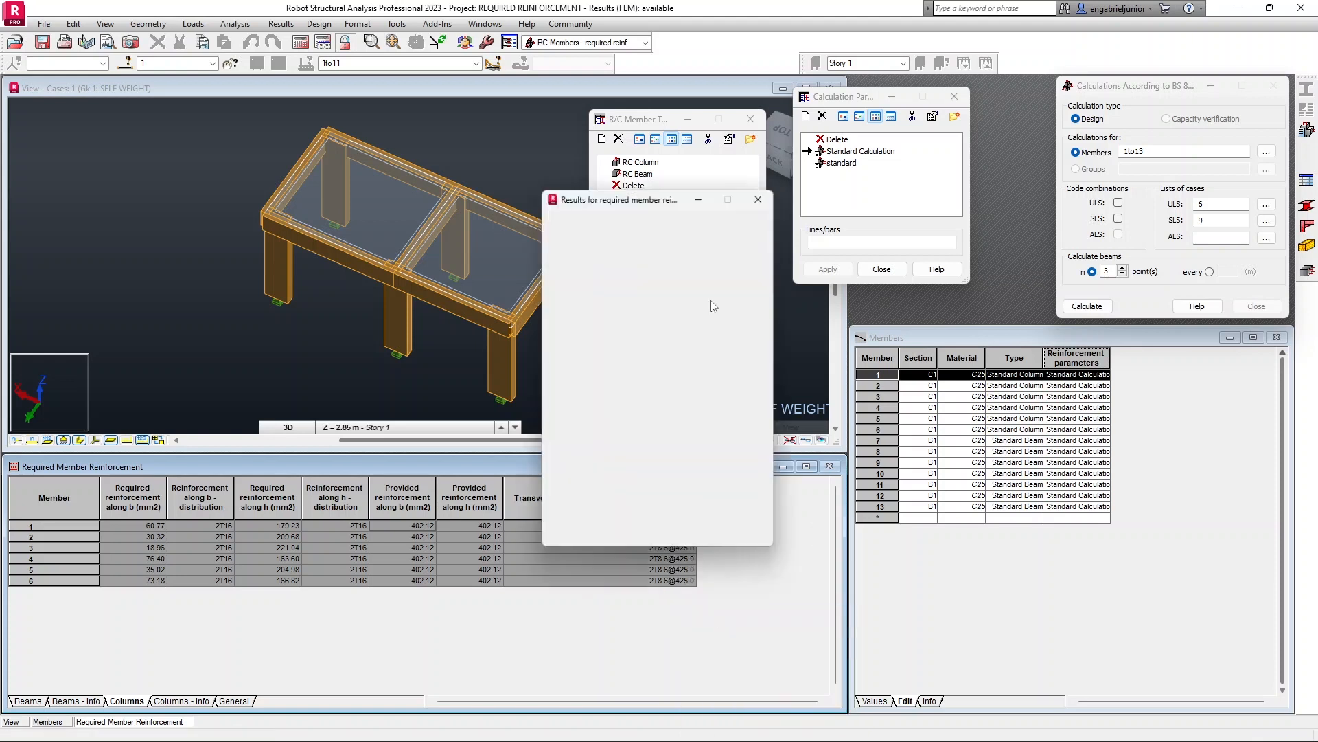
{"action": "left_click", "coordinate": [564, 250]}
{"action": "left_click", "coordinate": [634, 249]}
{"action": "left_click", "coordinate": [669, 290]}
{"action": "left_click", "coordinate": [668, 302]}
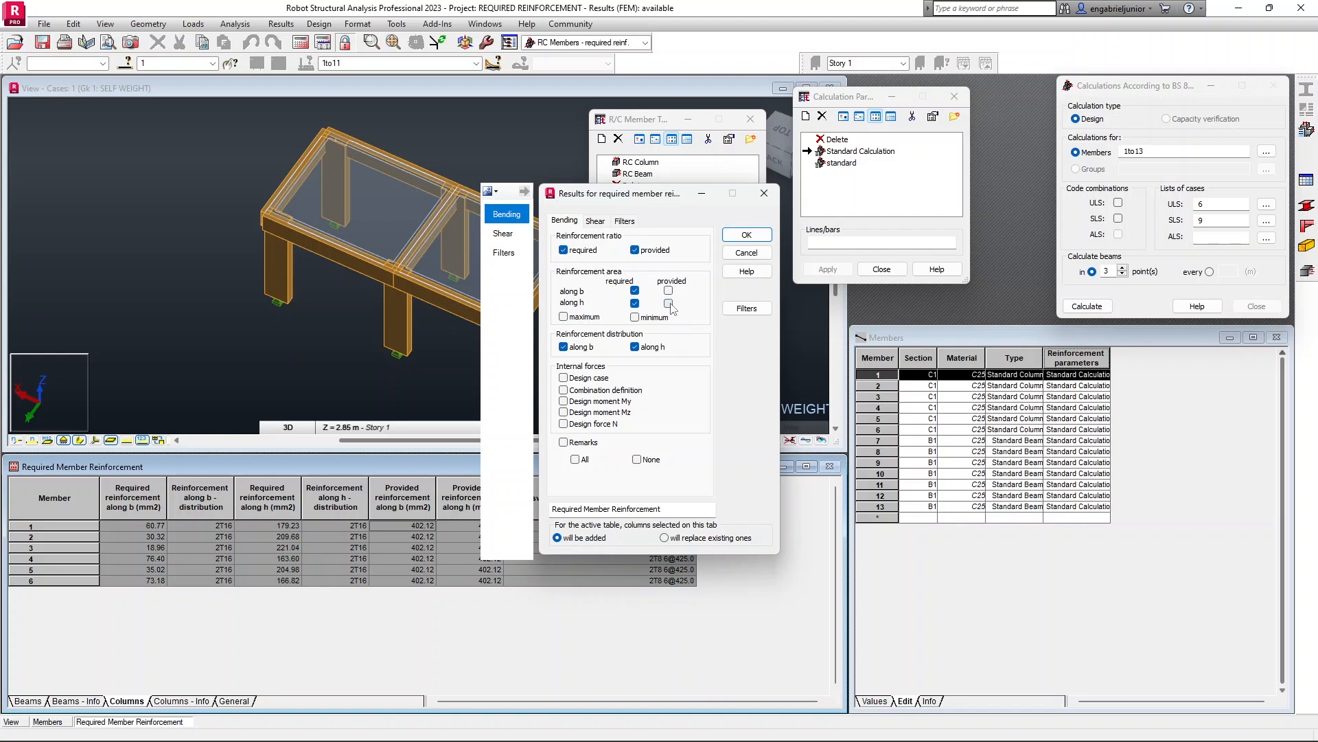
{"action": "left_click", "coordinate": [747, 237]}
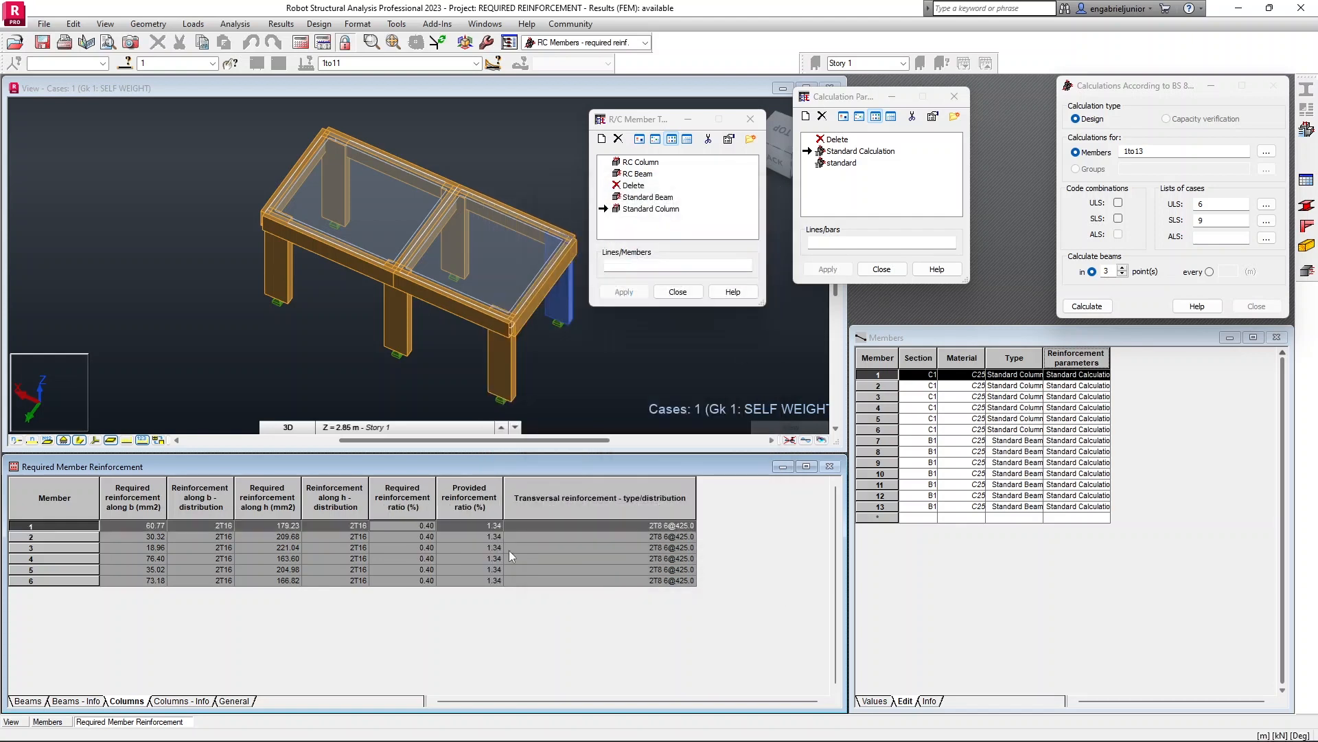
{"action": "left_click", "coordinate": [400, 501]}
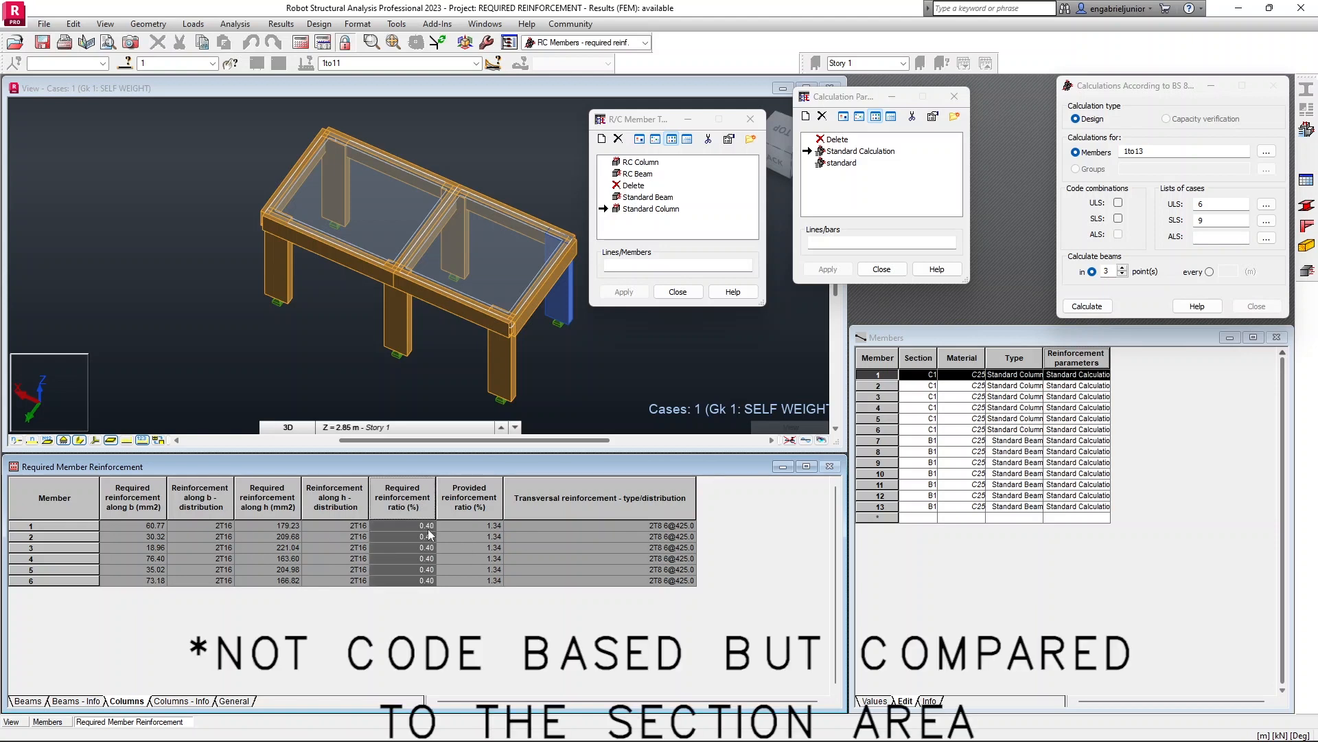
{"action": "left_click", "coordinate": [484, 506]}
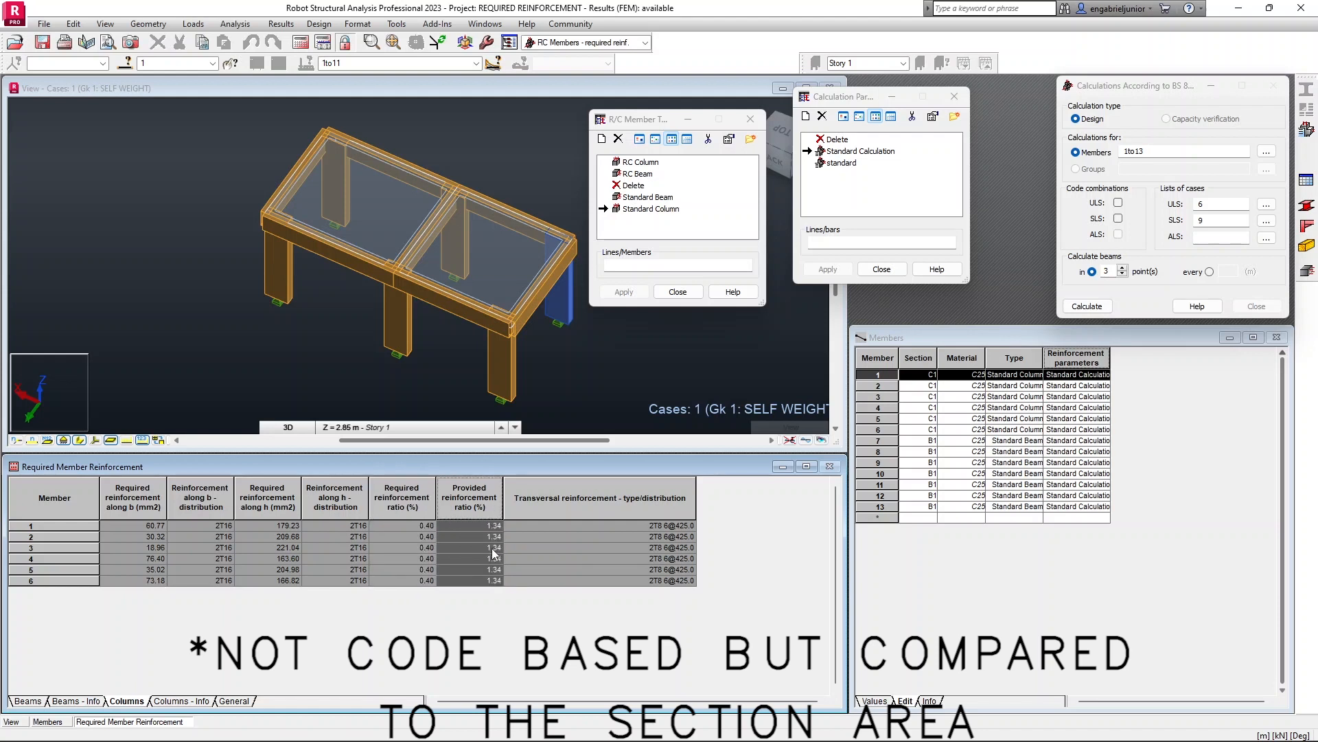